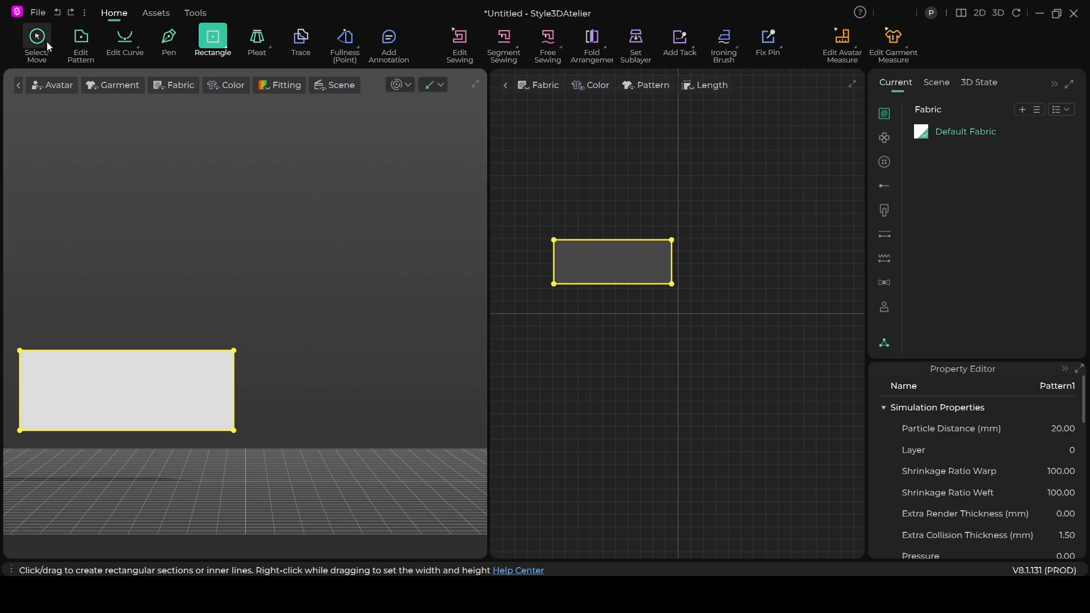
# Step: Raise the rectangular pattern well above the floor in the 3D scene and add two new fabrics
pyautogui.click(41, 40)
pyautogui.moveTo(115, 368); pyautogui.dragTo(111, 227)
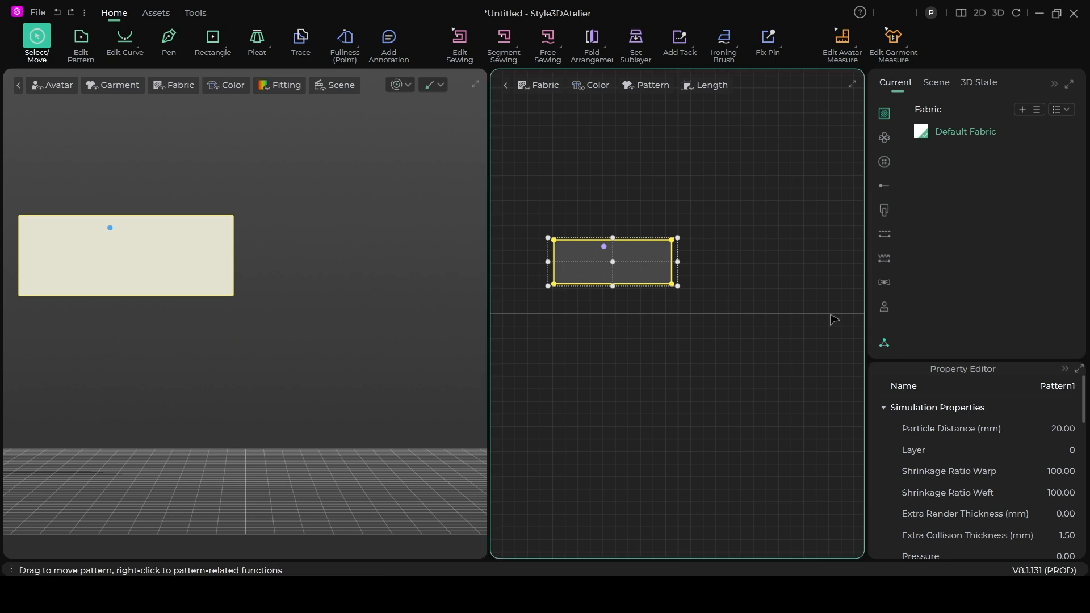
pyautogui.click(1022, 110)
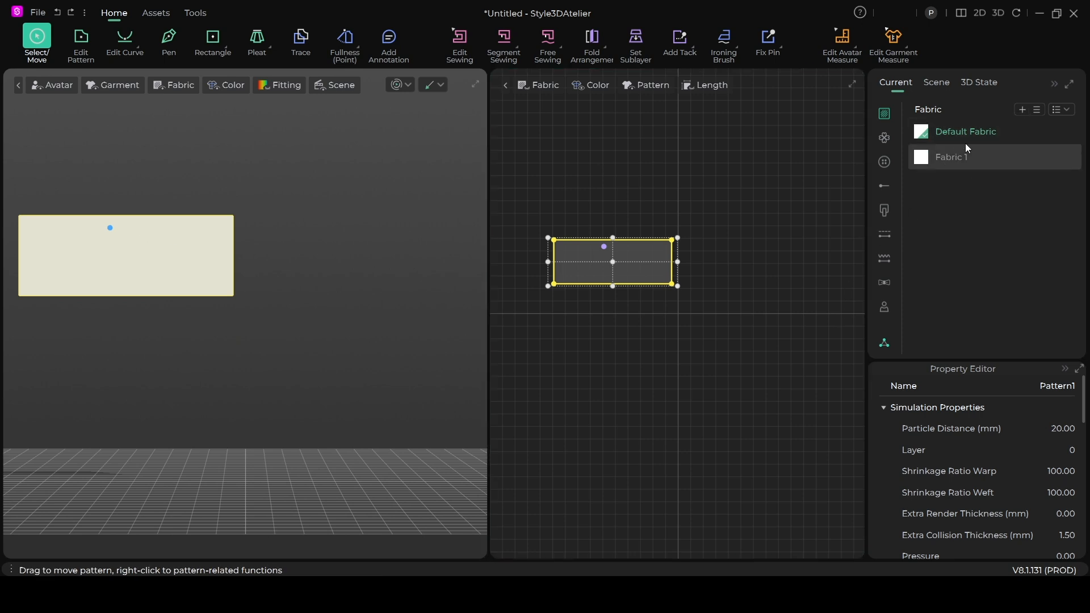
pyautogui.click(1022, 109)
# Step: Select Fabric 1 and set its front texture color to a muted dark red
pyautogui.click(965, 158)
pyautogui.click(926, 161)
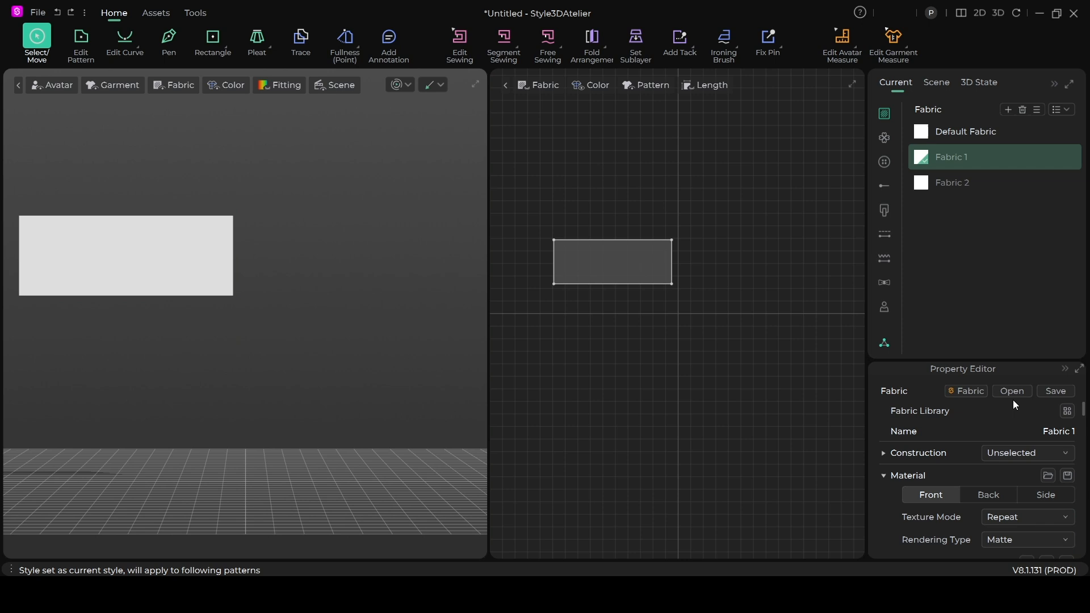
pyautogui.scroll(-2, 1016, 414)
pyautogui.click(1067, 526)
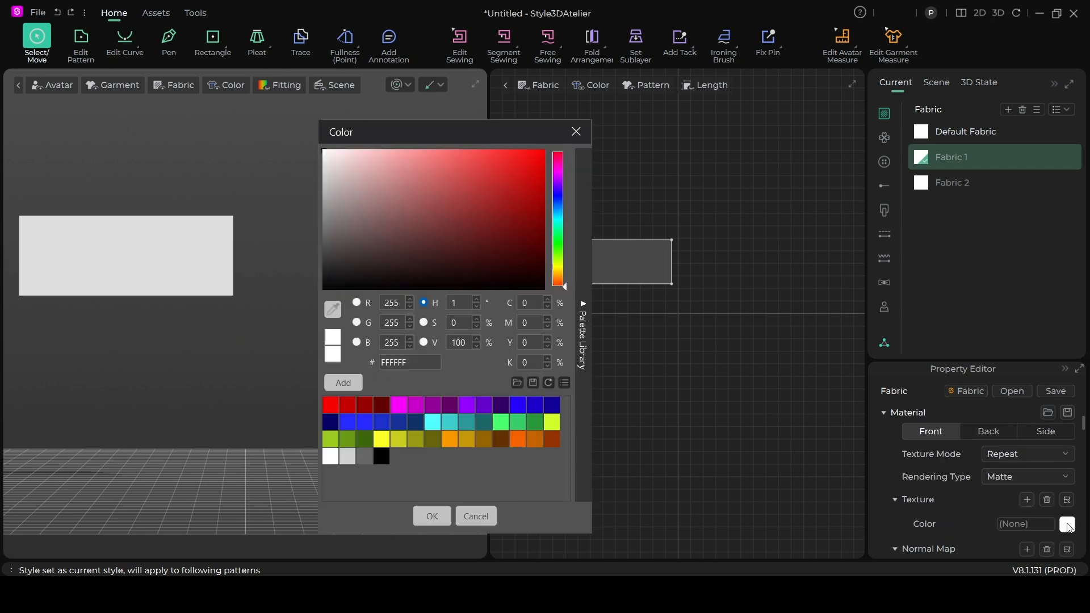
pyautogui.click(432, 219)
pyautogui.click(432, 516)
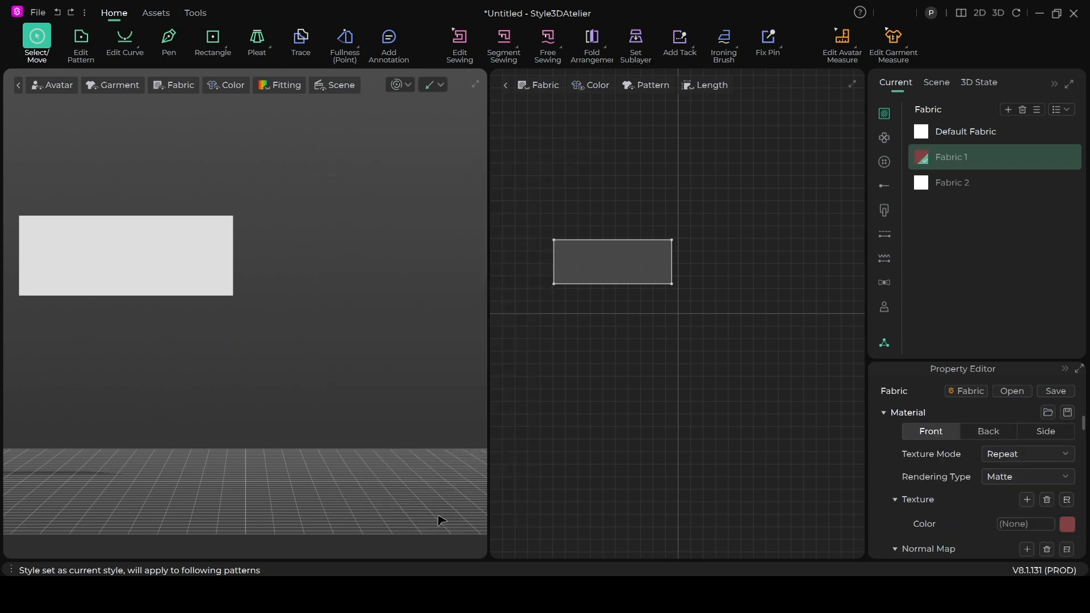
# Step: Set the front texture color of Fabric 2 to the pale yellow D2D279
pyautogui.click(921, 185)
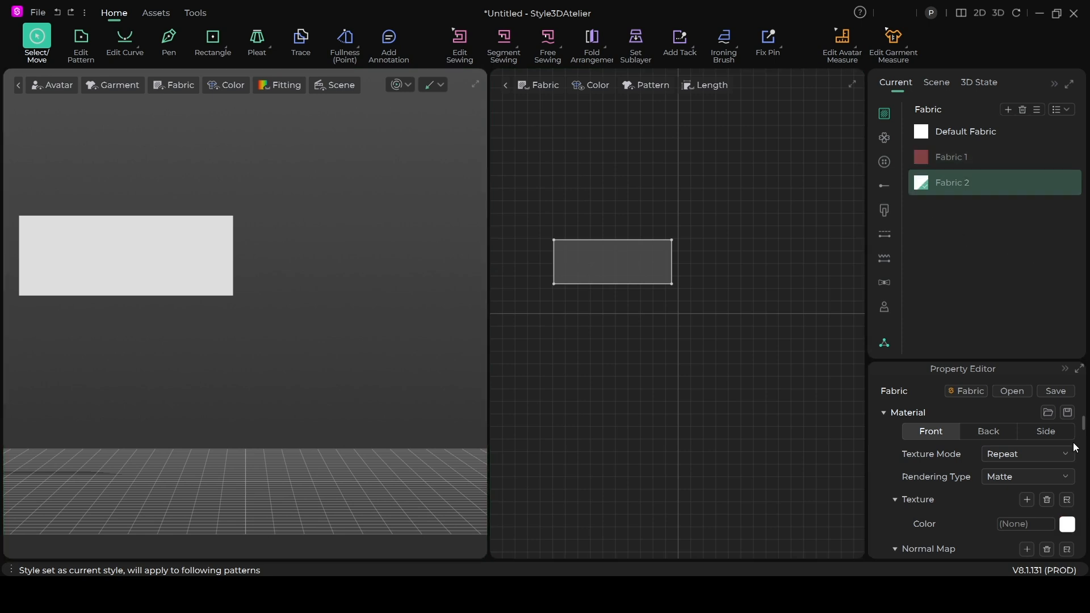
pyautogui.click(1067, 525)
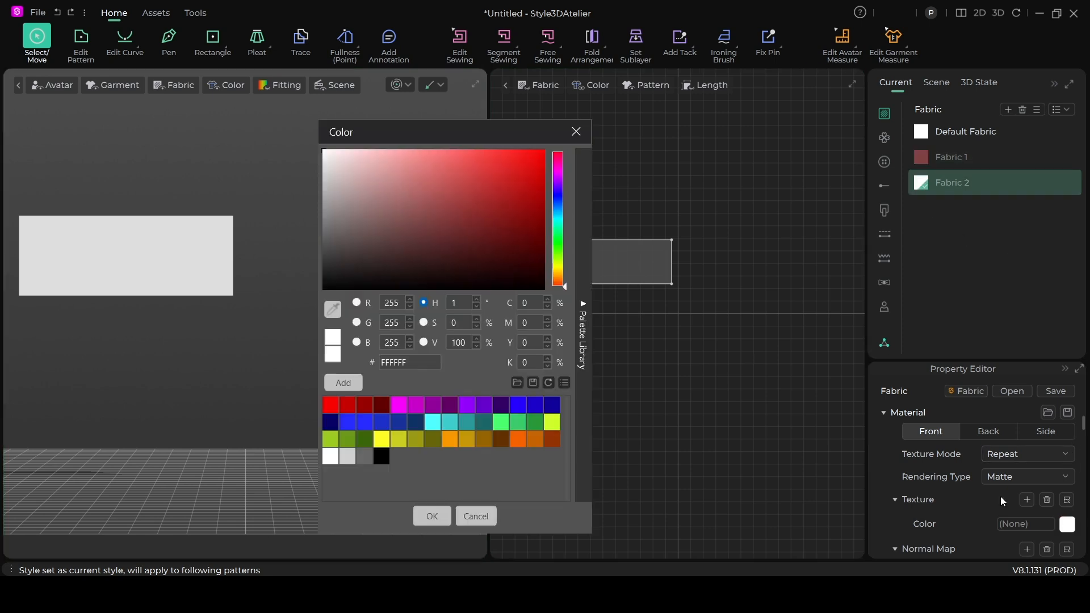
pyautogui.click(416, 443)
pyautogui.click(417, 174)
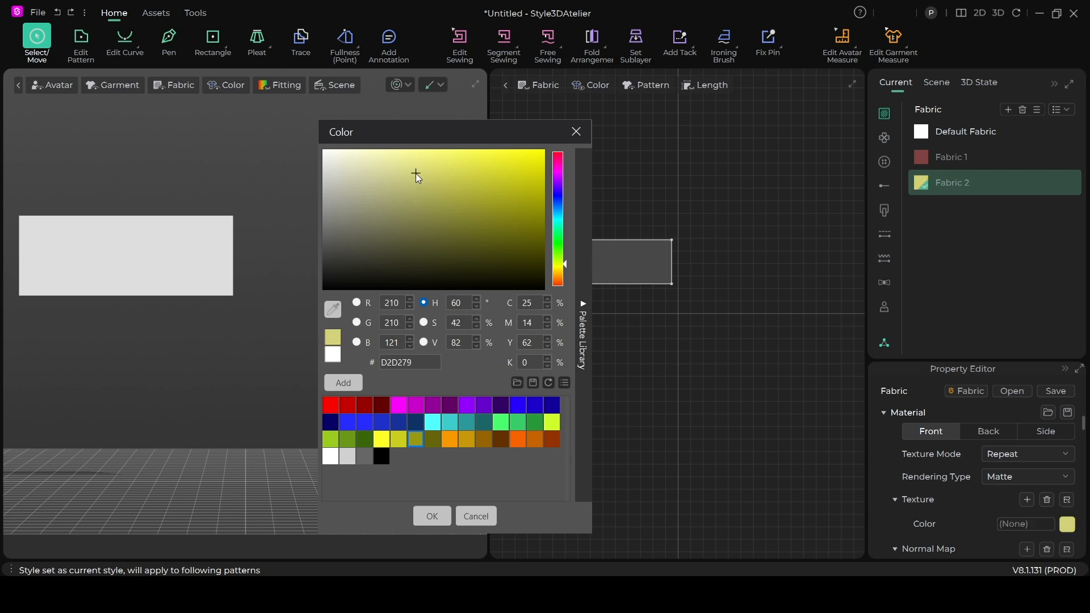
pyautogui.click(430, 516)
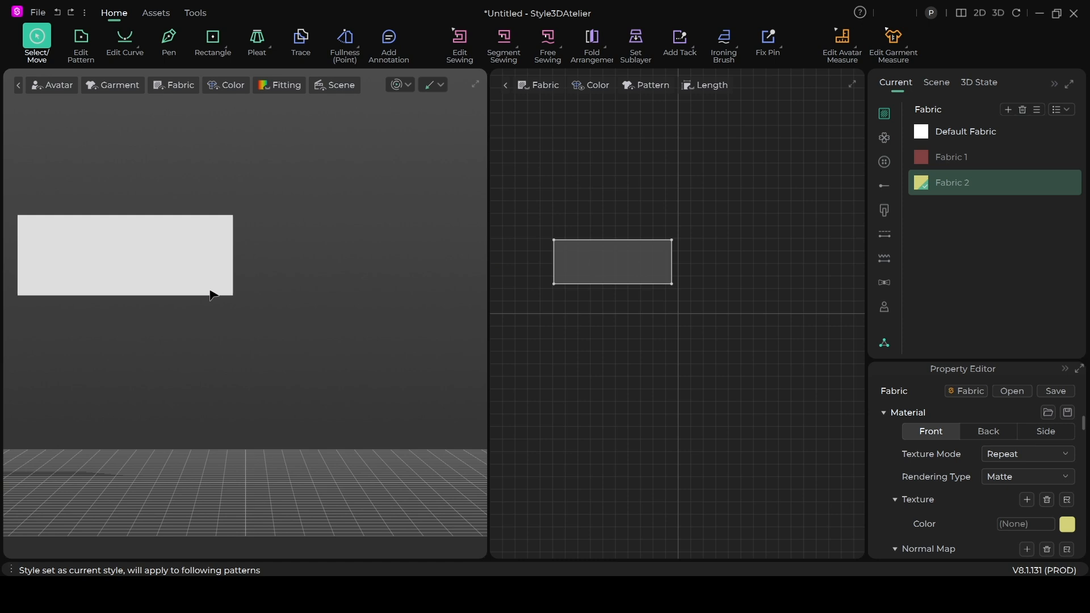
# Step: Add fixed pins to the white rectangle's mesh near its upper-left and upper-right corners in 3D
pyautogui.moveTo(212, 294); pyautogui.dragTo(248, 288, button='middle')
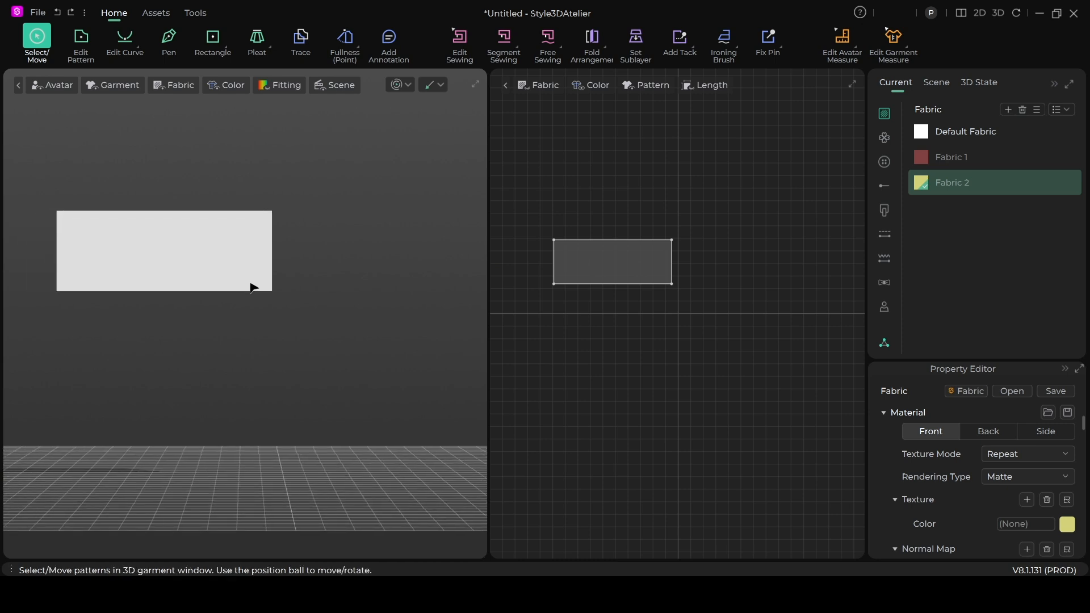
pyautogui.click(768, 39)
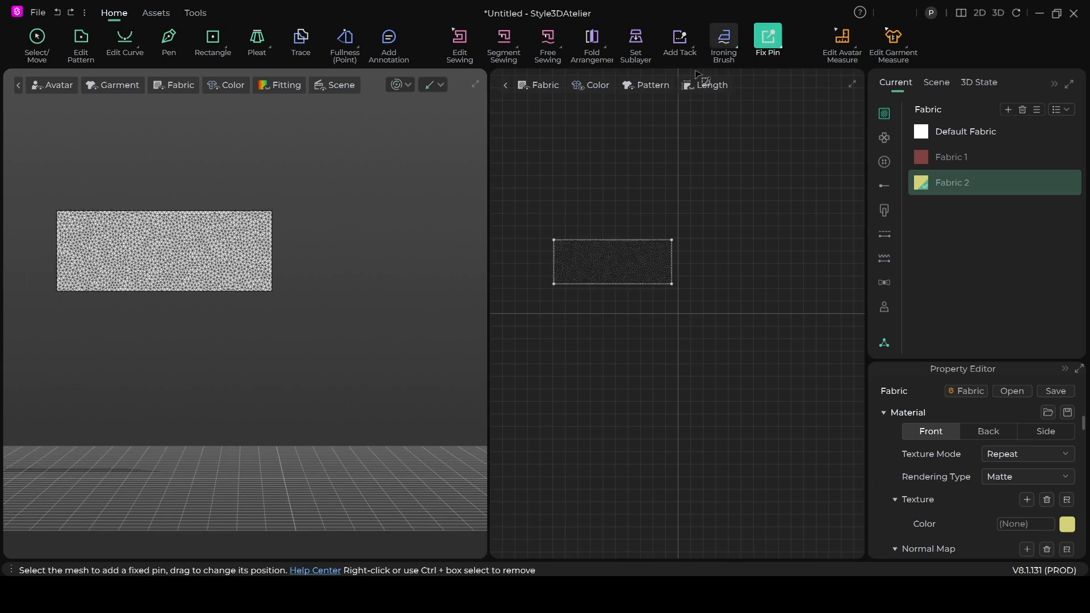
pyautogui.click(73, 227)
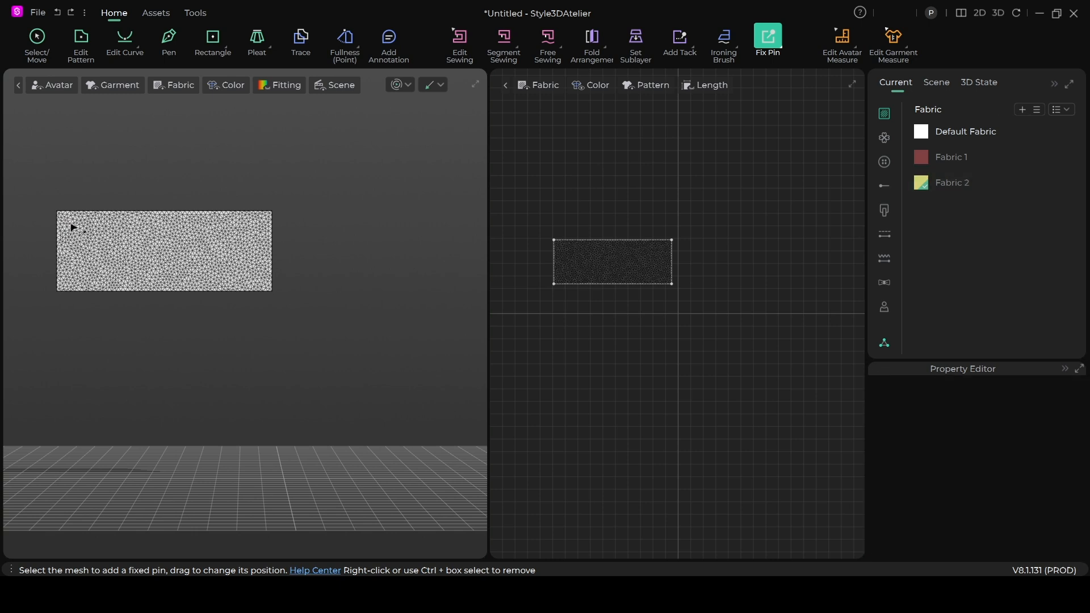
pyautogui.click(73, 227)
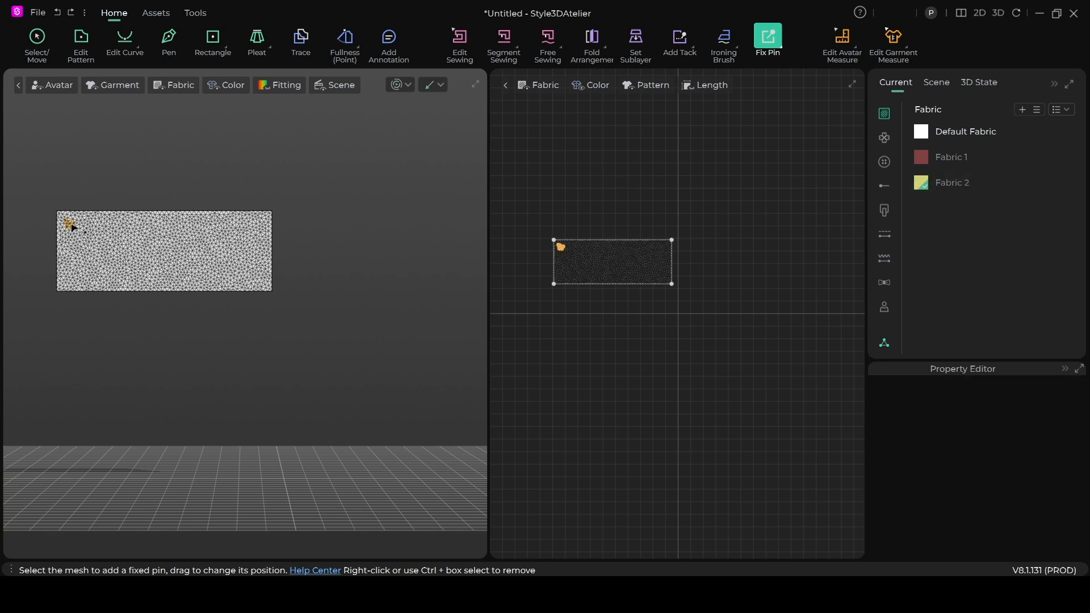
pyautogui.click(259, 226)
pyautogui.click(366, 151)
pyautogui.click(37, 38)
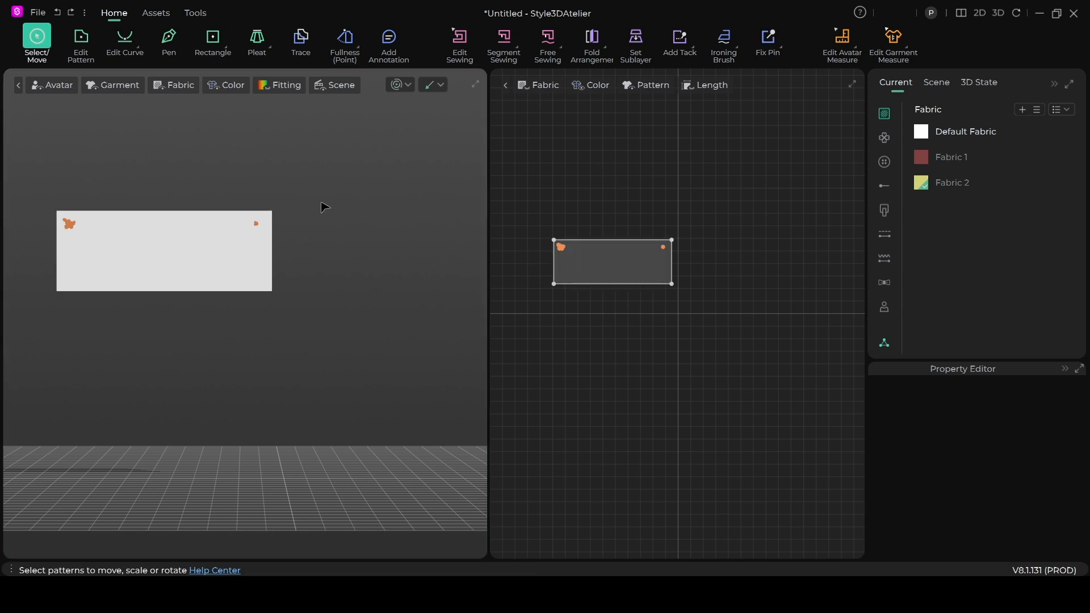
# Step: Draw a second rectangular pattern about 110 wide below the pinned one and raise it to just beneath it in 3D
pyautogui.click(214, 45)
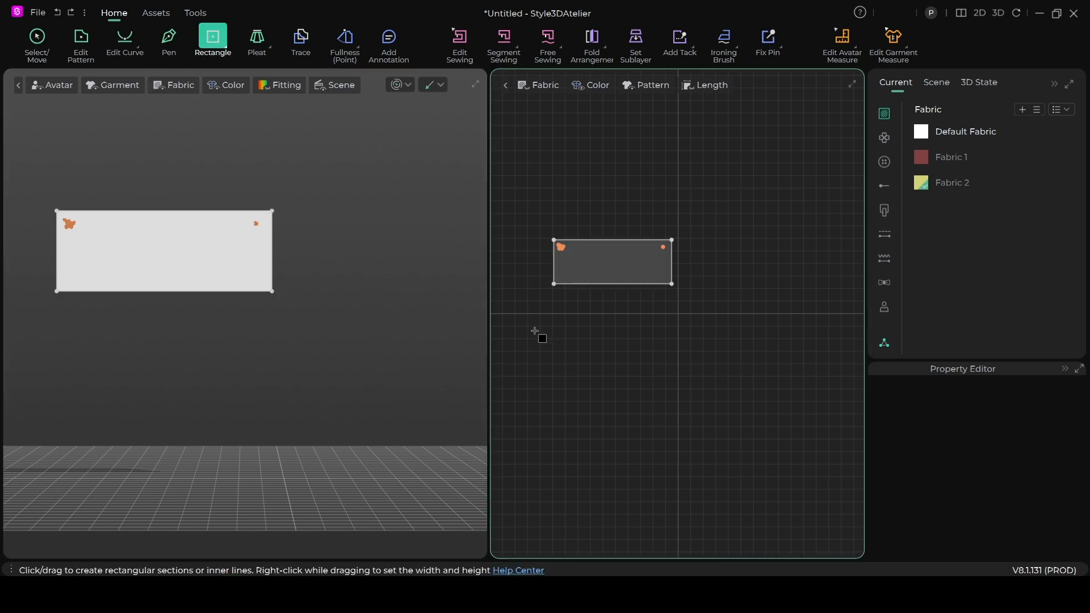
pyautogui.moveTo(543, 318); pyautogui.dragTo(680, 347)
pyautogui.scroll(-1, 332, 386)
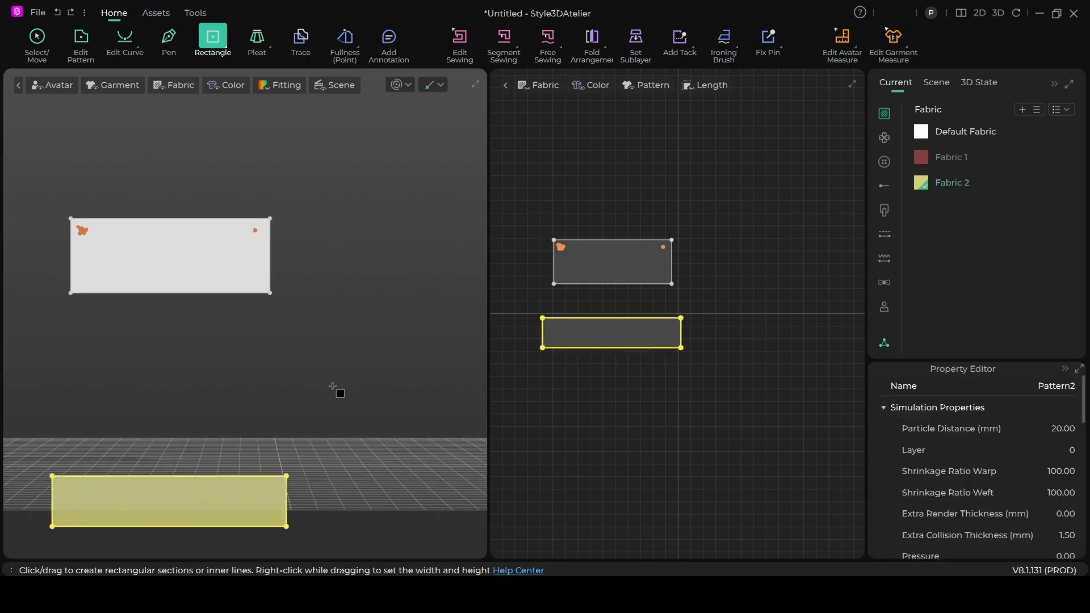
pyautogui.click(38, 39)
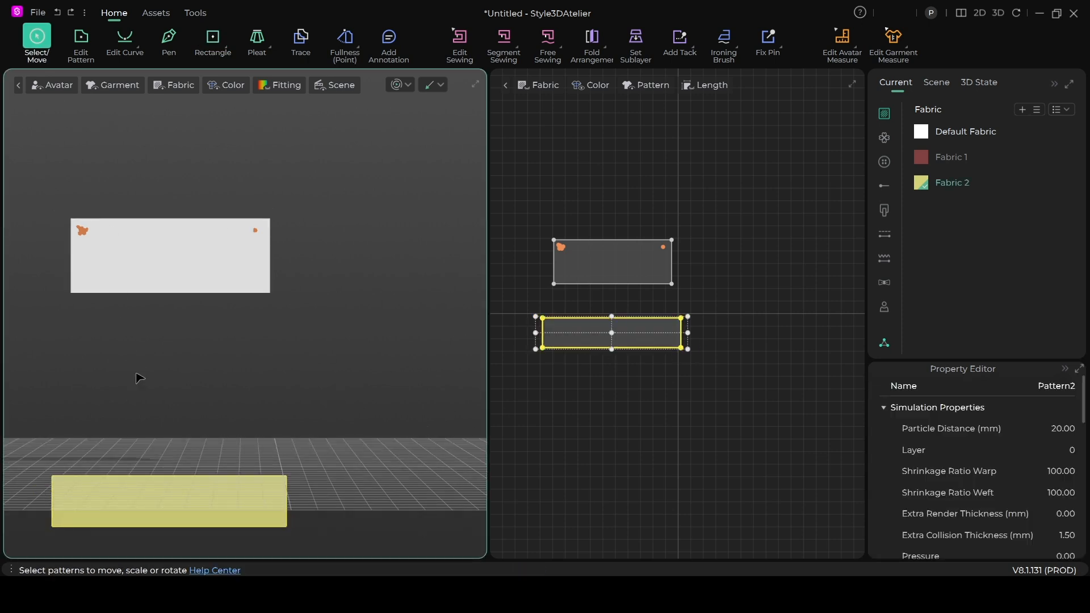
pyautogui.moveTo(194, 475); pyautogui.dragTo(195, 330)
# Step: Assign Fabric 1 to the lower rectangular pattern
pyautogui.scroll(3, 619, 408)
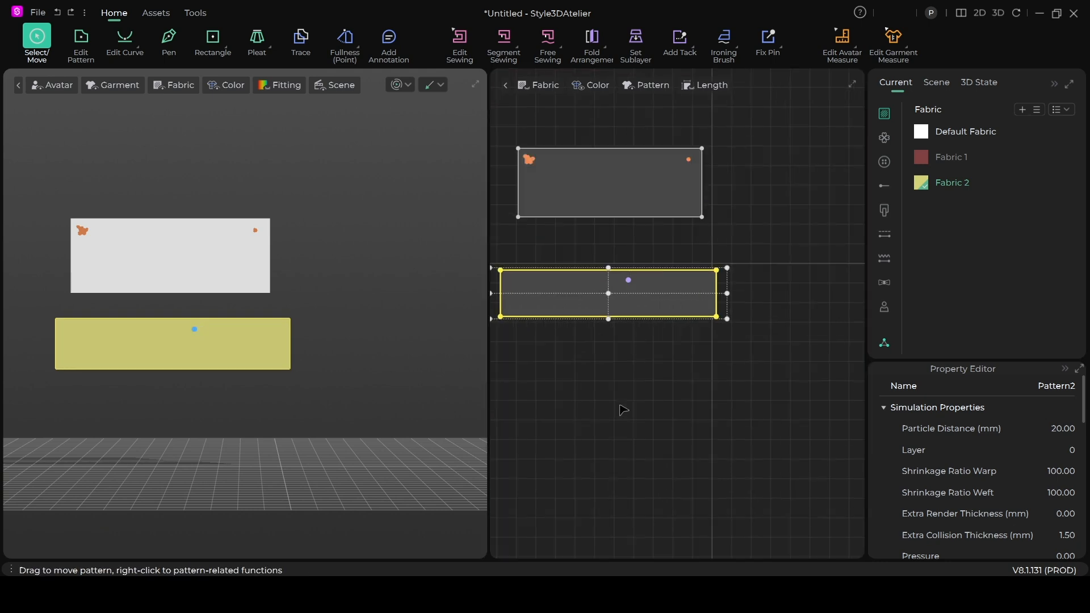
pyautogui.moveTo(623, 409); pyautogui.dragTo(657, 443, button='middle')
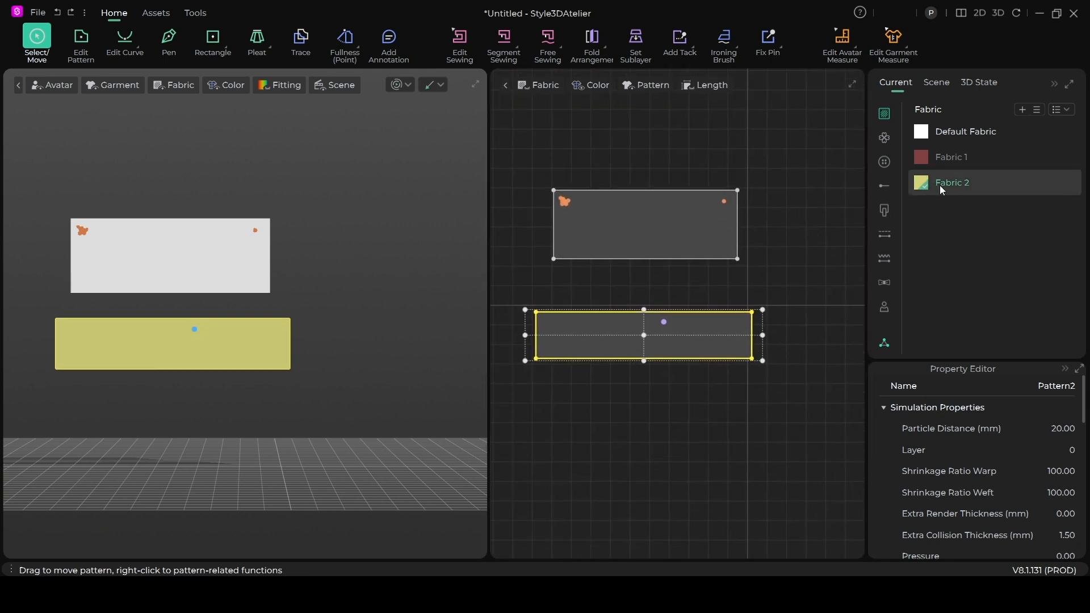
pyautogui.click(920, 158)
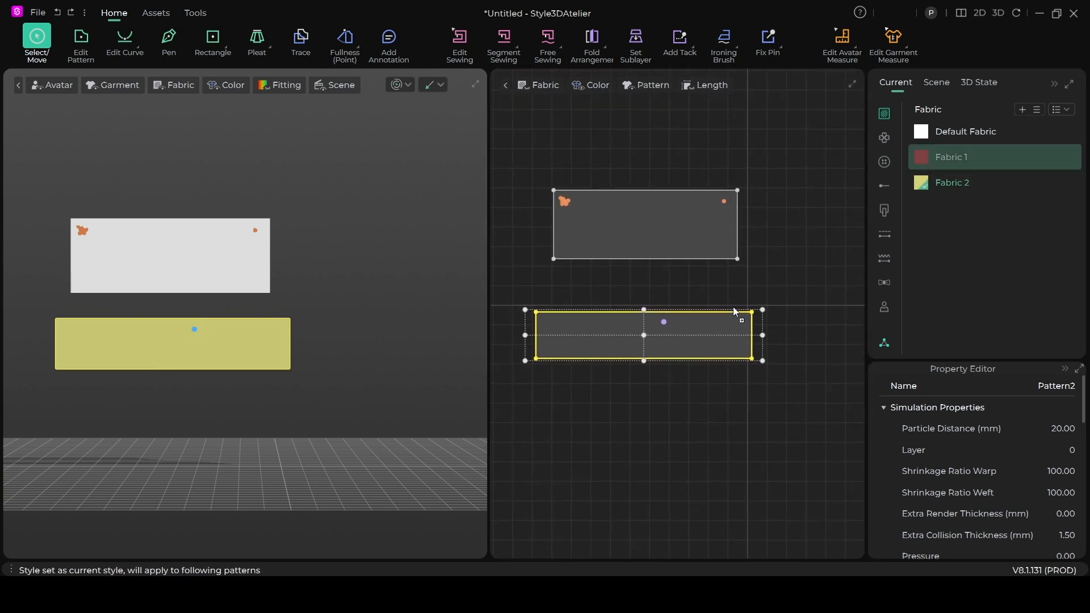
pyautogui.click(708, 321)
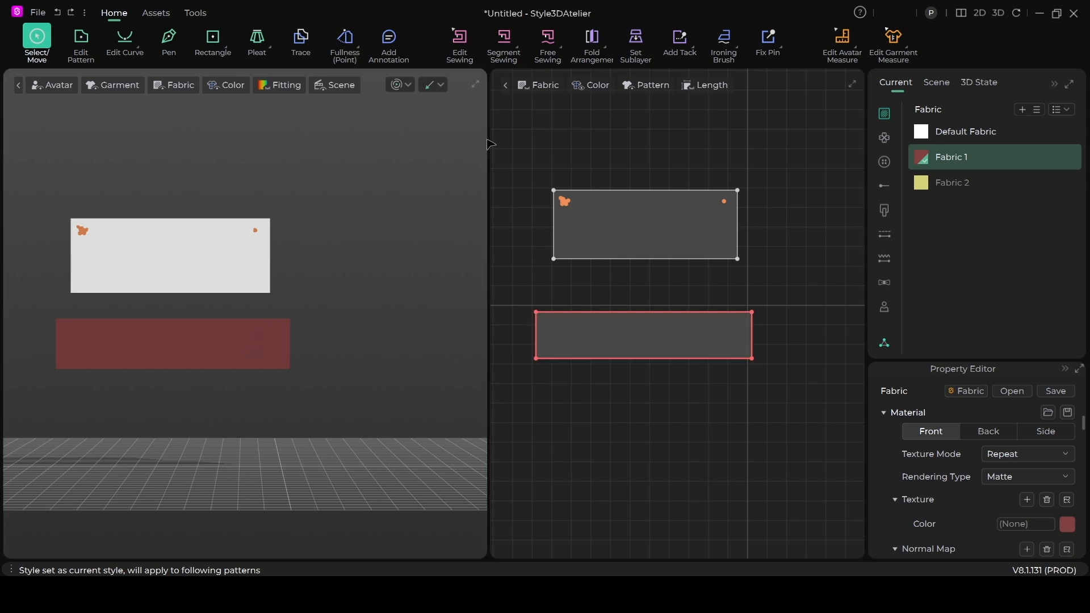
# Step: Segment-sew the white rectangle's lower edge to the red rectangle's upper edge, and simulate the drape until it settles
pyautogui.click(503, 38)
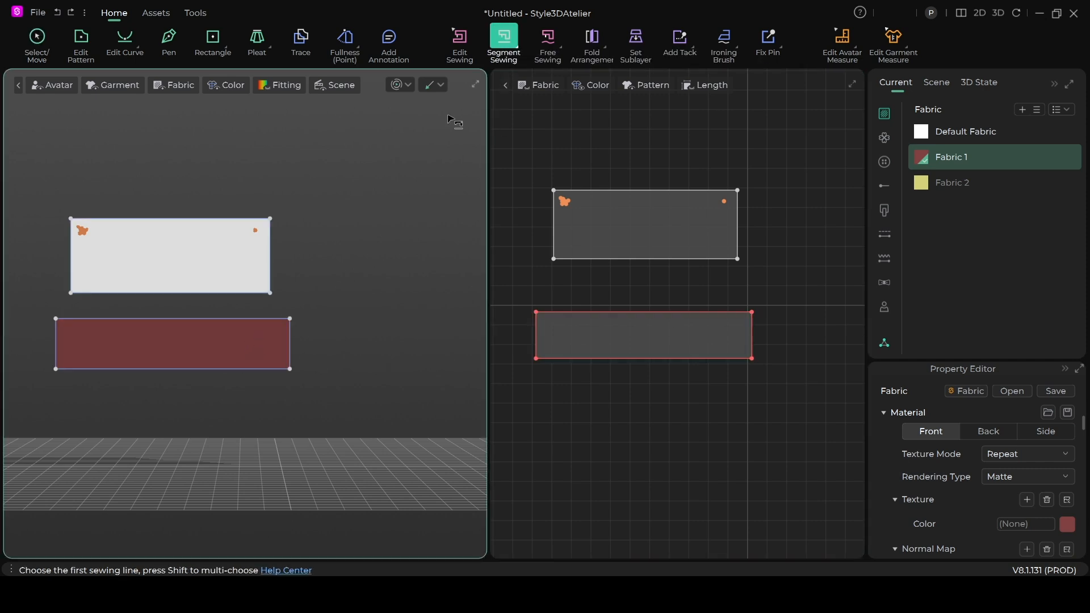
pyautogui.click(147, 294)
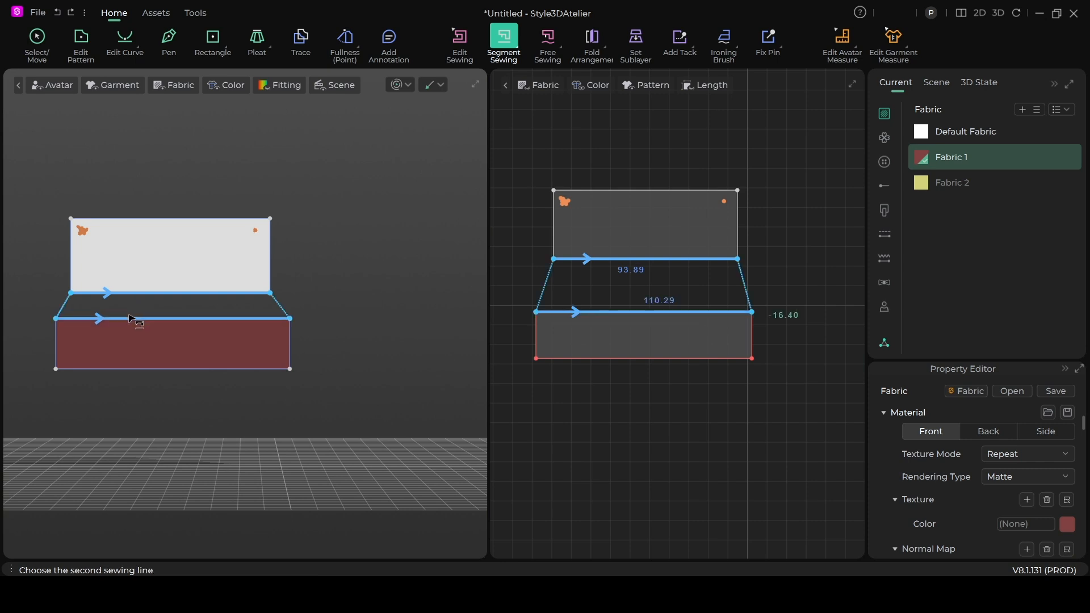
pyautogui.click(132, 318)
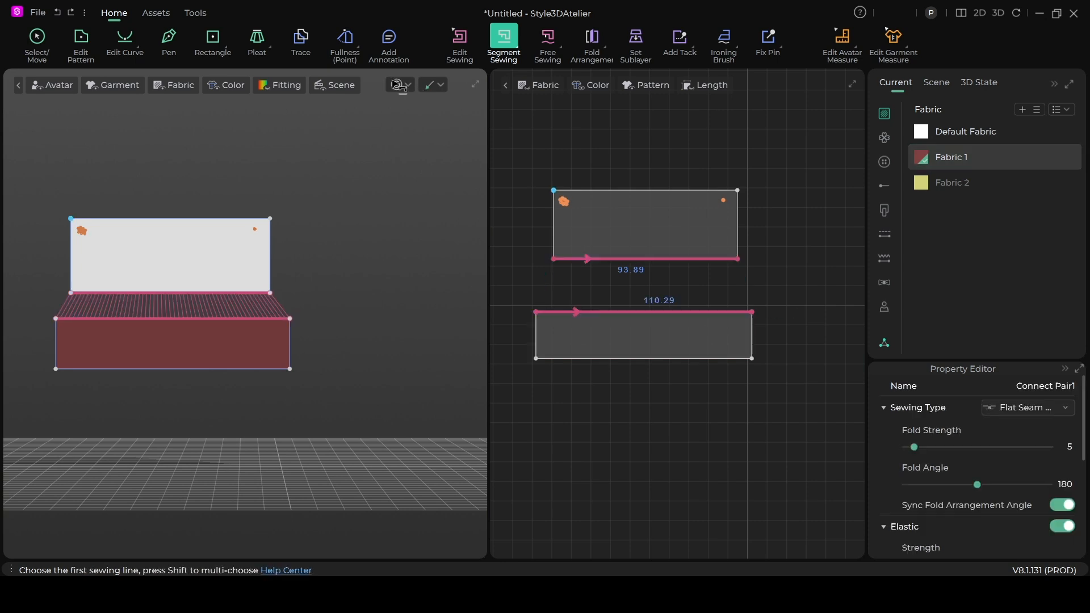
pyautogui.click(397, 84)
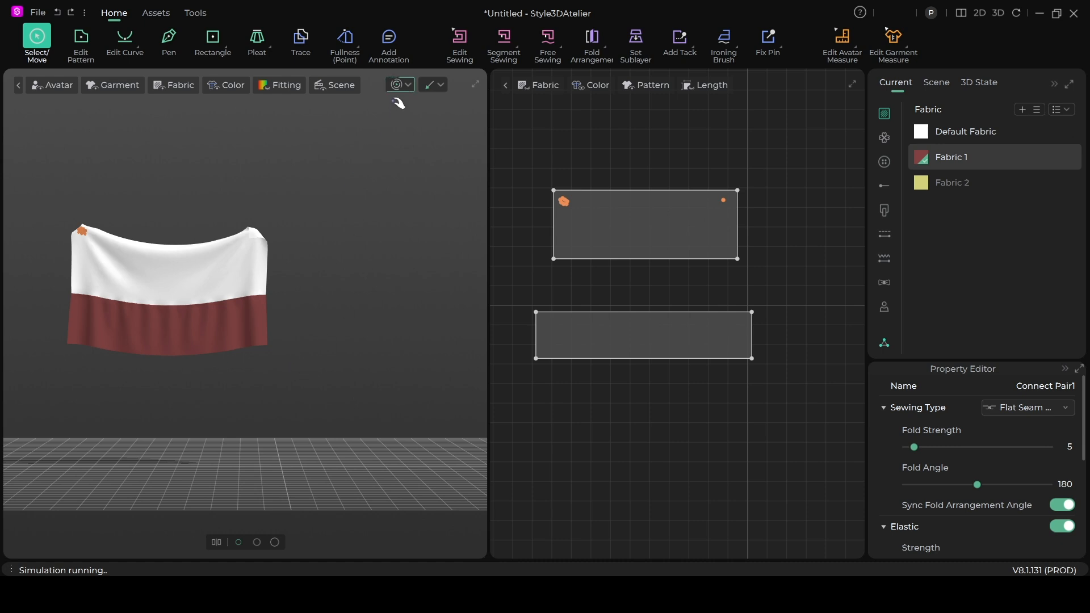
pyautogui.click(397, 84)
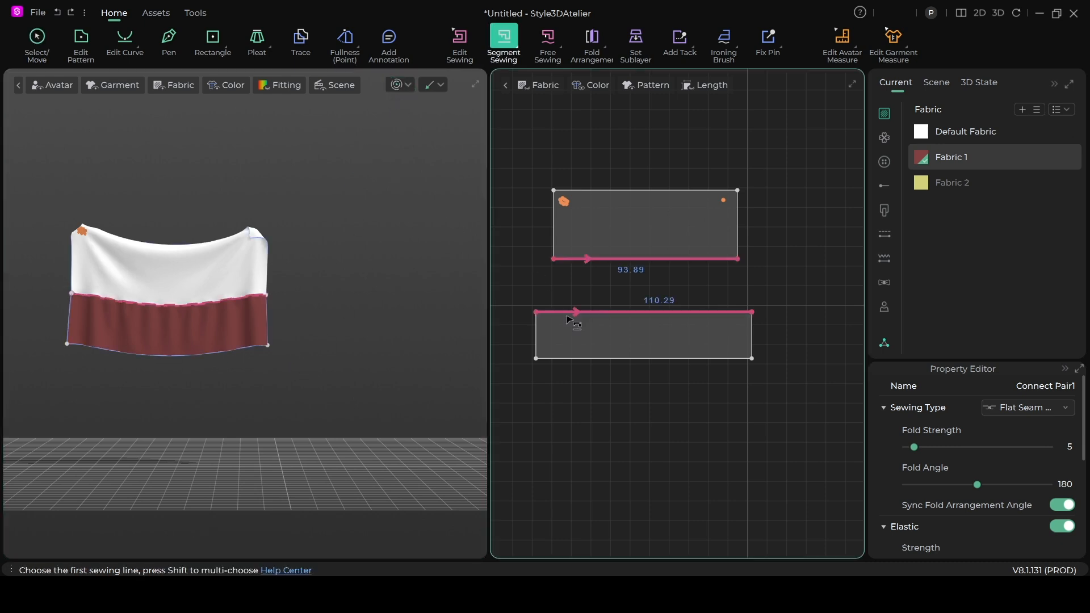
# Step: Draw a third rectangular pattern in Fabric 1 to the right of the sewn pair and raise it beside them in 3D
pyautogui.scroll(-3, 591, 359)
pyautogui.scroll(-2, 375, 368)
pyautogui.moveTo(365, 367); pyautogui.dragTo(226, 377, button='middle')
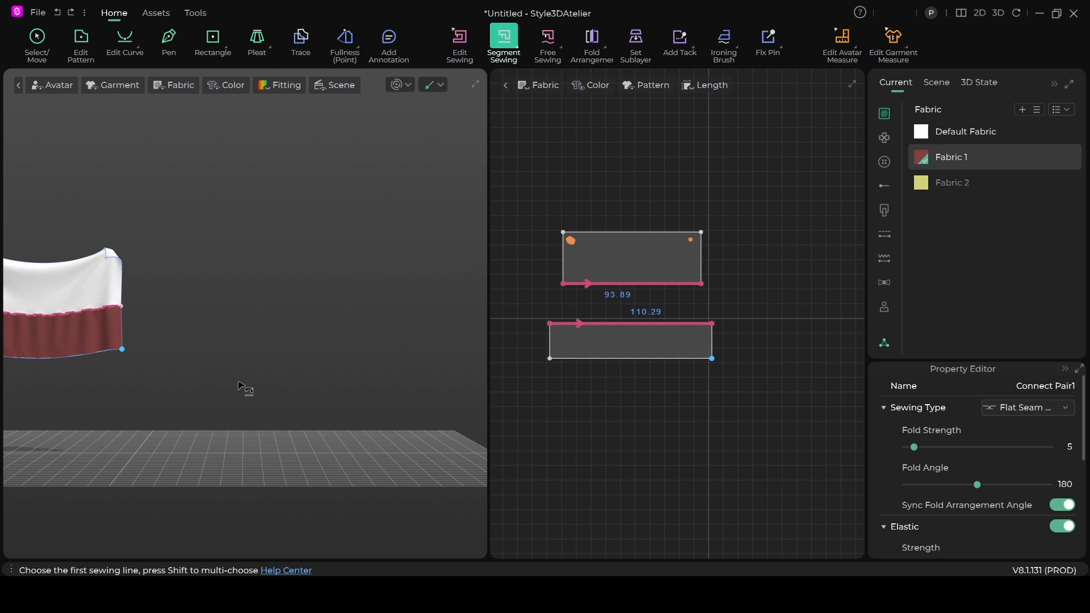
pyautogui.click(547, 45)
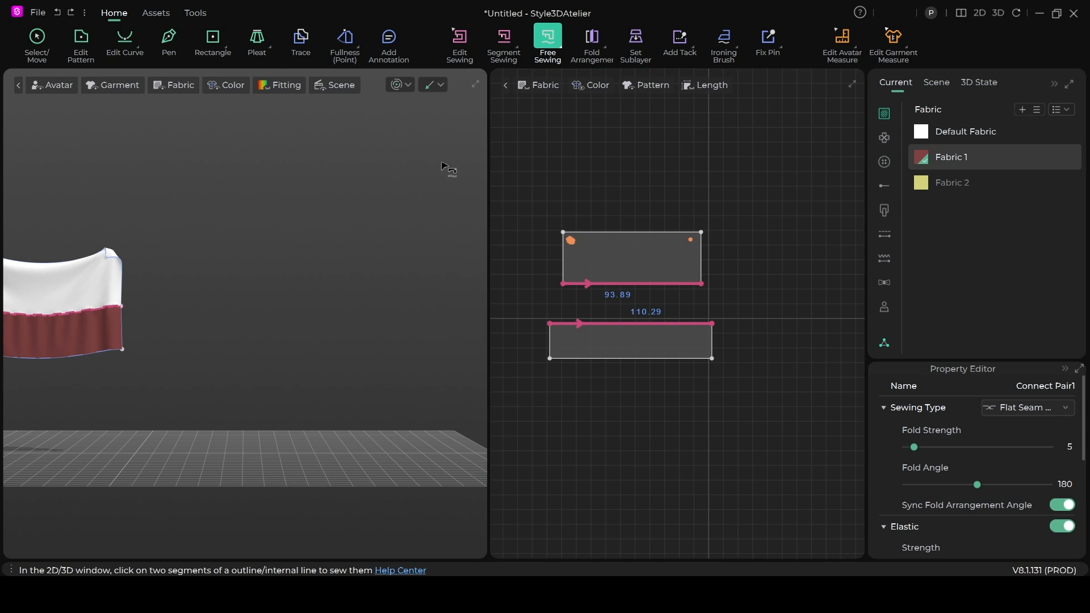
pyautogui.click(213, 38)
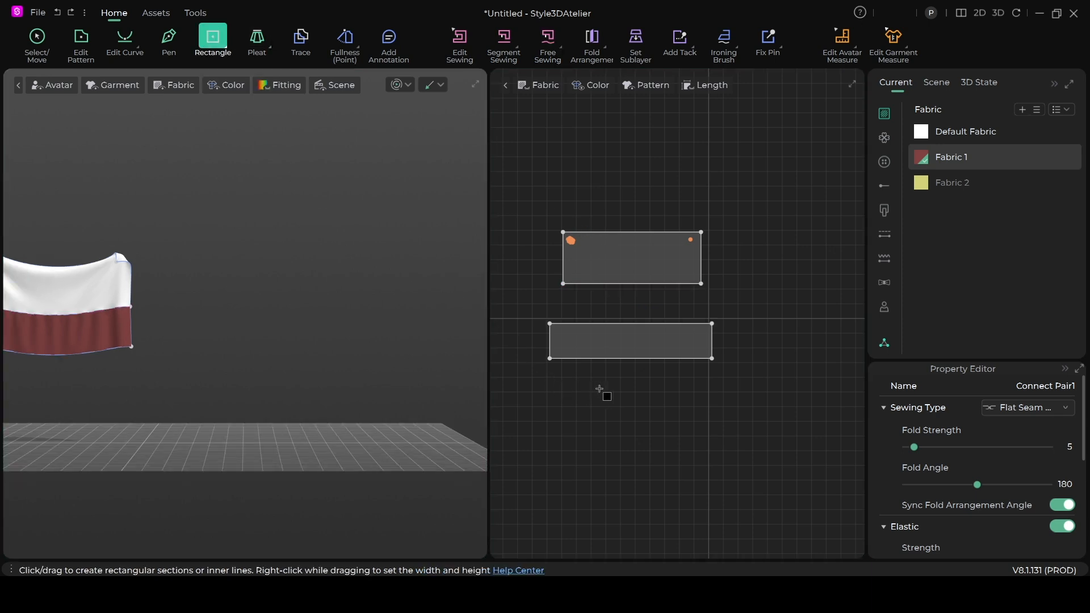
pyautogui.scroll(-2, 604, 390)
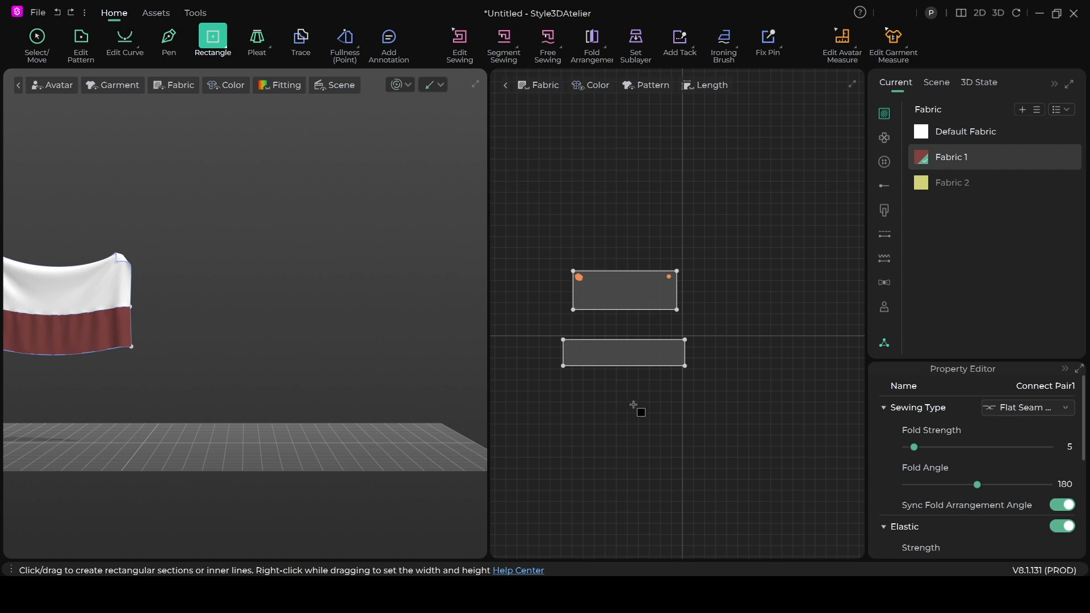
pyautogui.scroll(-1, 658, 410)
pyautogui.moveTo(662, 410); pyautogui.dragTo(555, 377, button='middle')
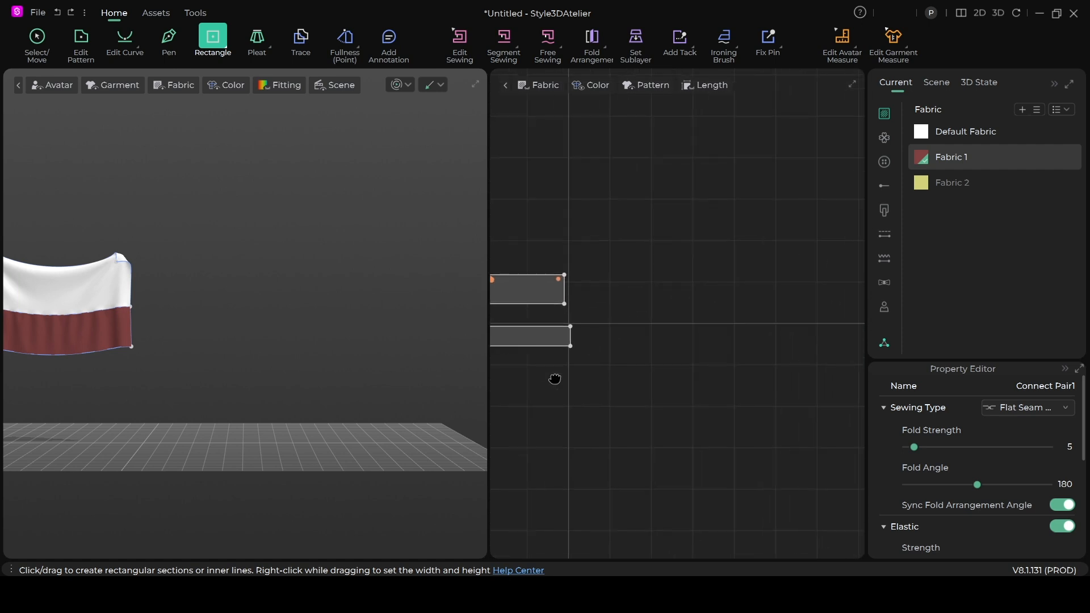
pyautogui.moveTo(623, 278); pyautogui.dragTo(748, 311)
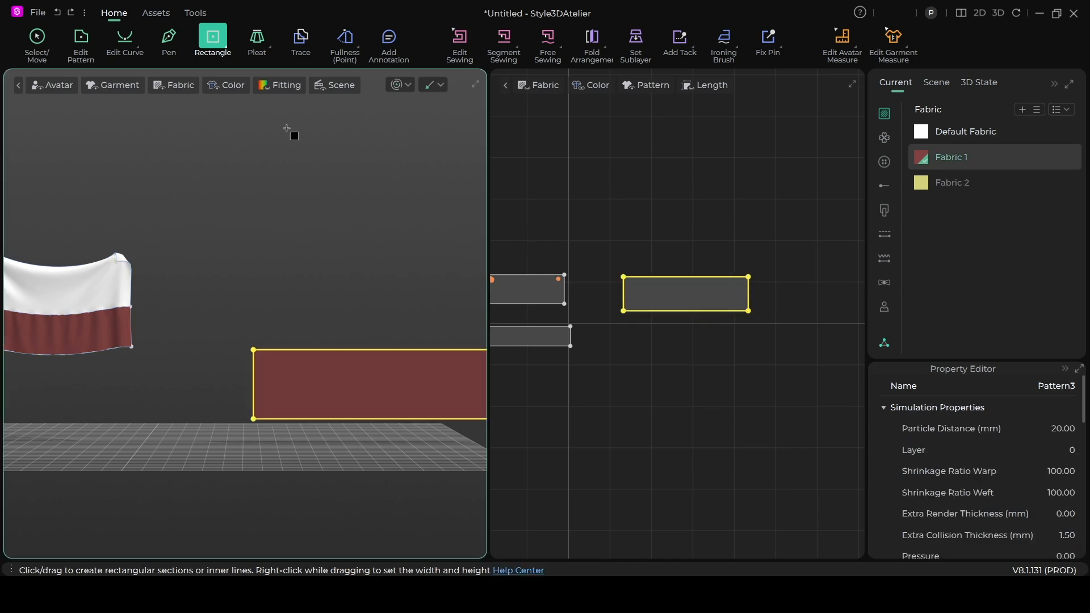
pyautogui.click(43, 37)
pyautogui.moveTo(333, 372); pyautogui.dragTo(275, 259)
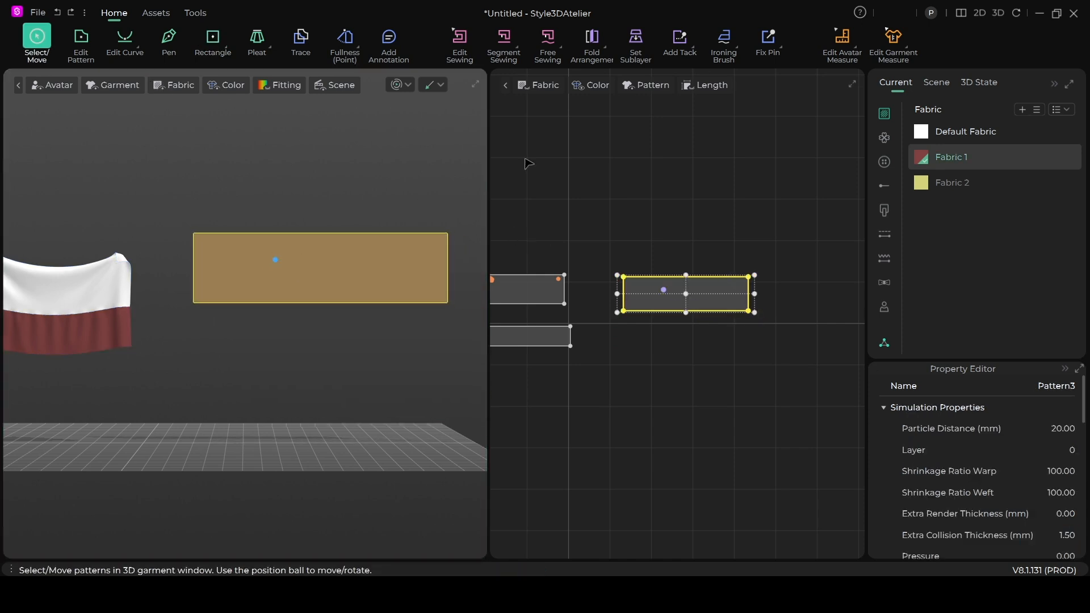
# Step: Add fixed pins near both upper corners of the third rectangular pattern
pyautogui.click(768, 39)
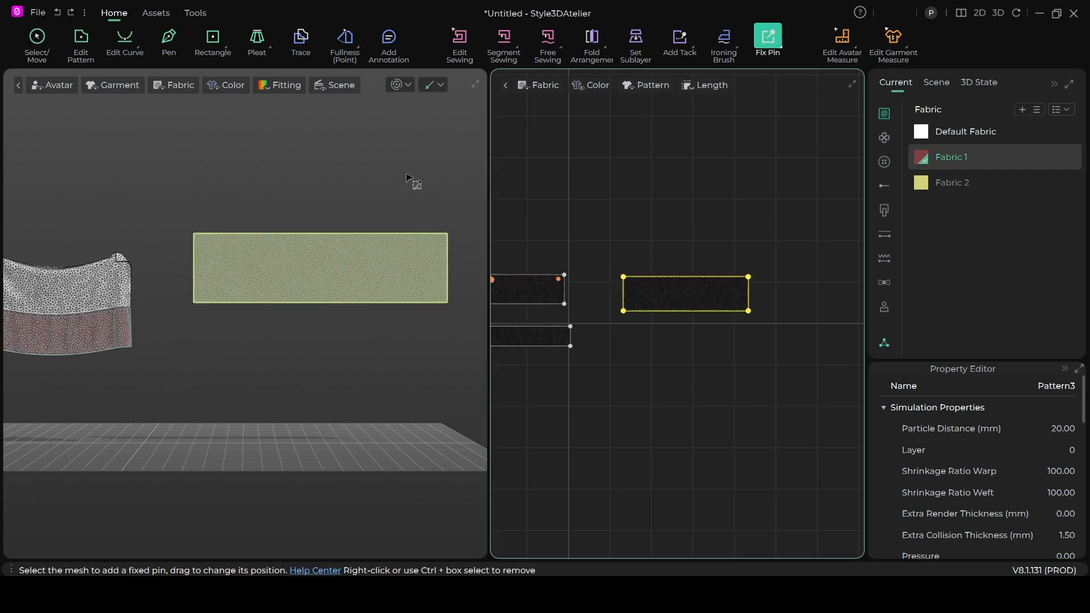
pyautogui.click(209, 248)
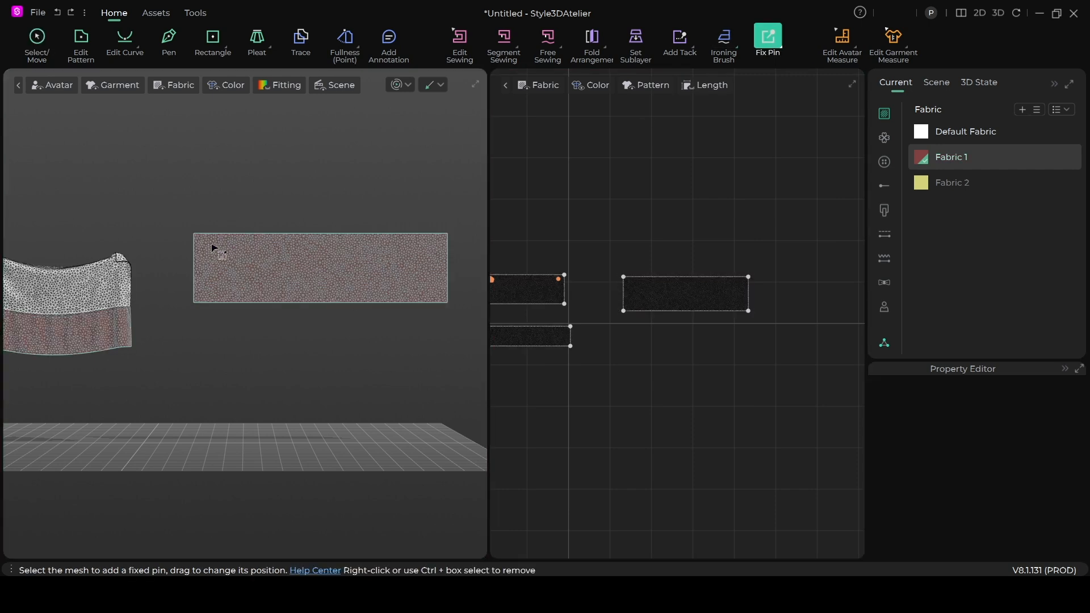
pyautogui.click(209, 247)
pyautogui.click(36, 39)
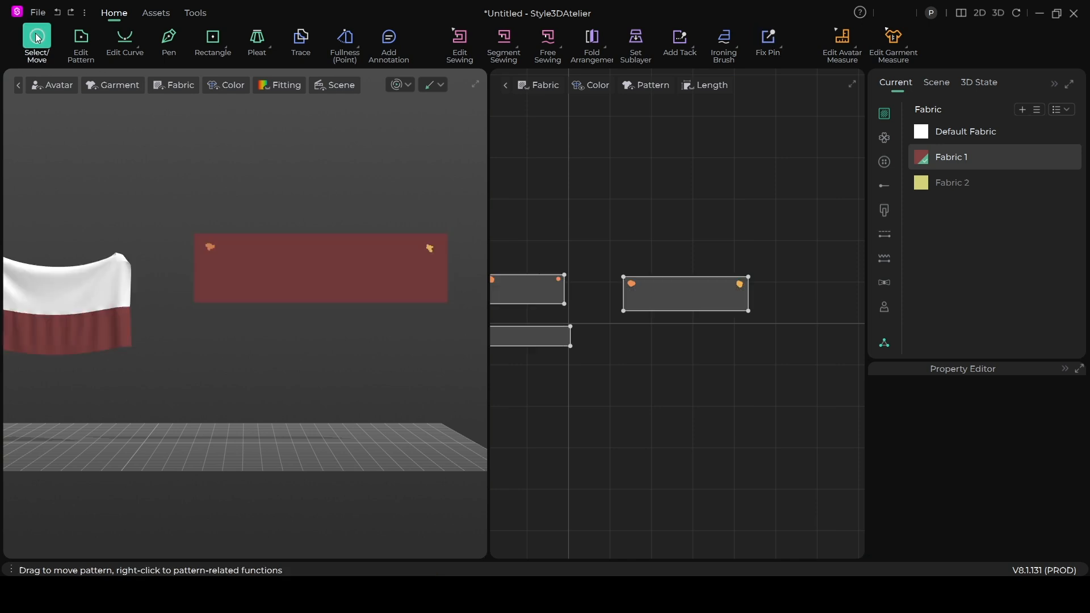
# Step: Draw four near-vertical internal lines about 41 long with the Pen, spaced across the pinned rectangle from its upper to its lower edge
pyautogui.scroll(2, 207, 234)
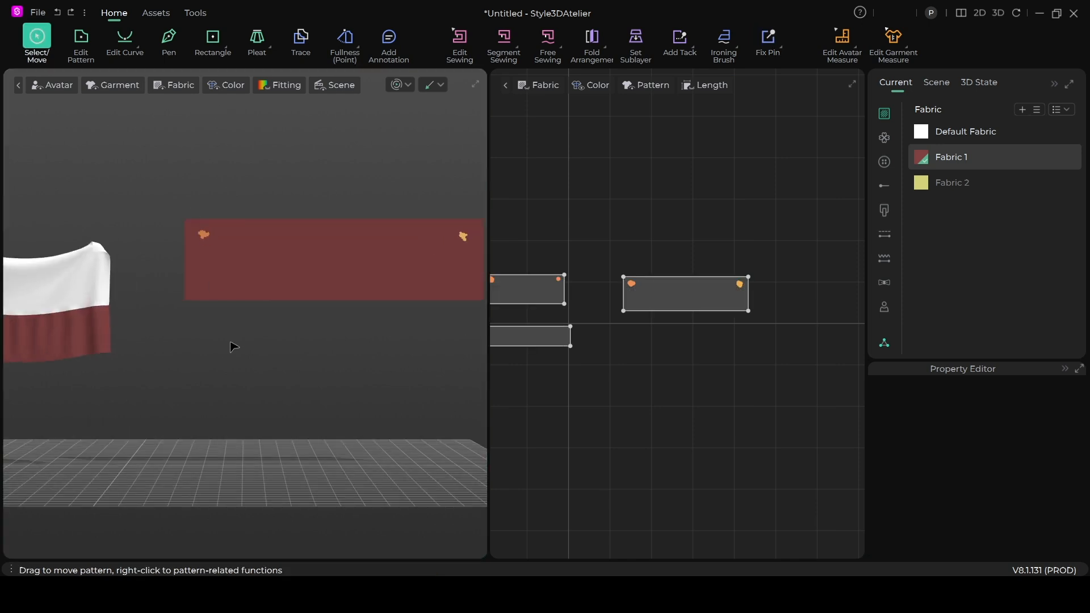
pyautogui.scroll(-1, 295, 350)
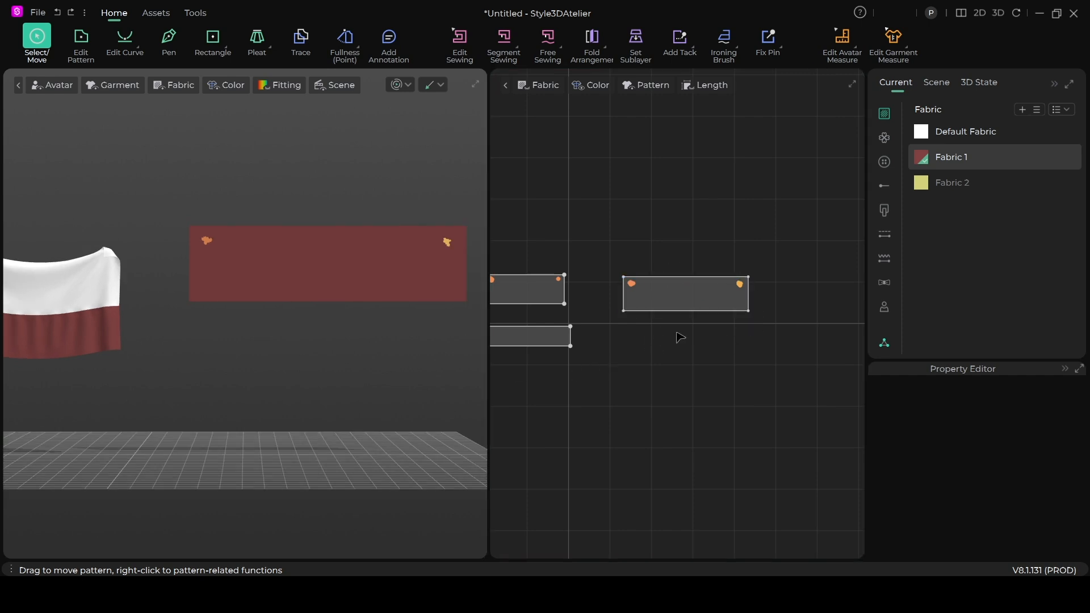
pyautogui.scroll(1, 681, 337)
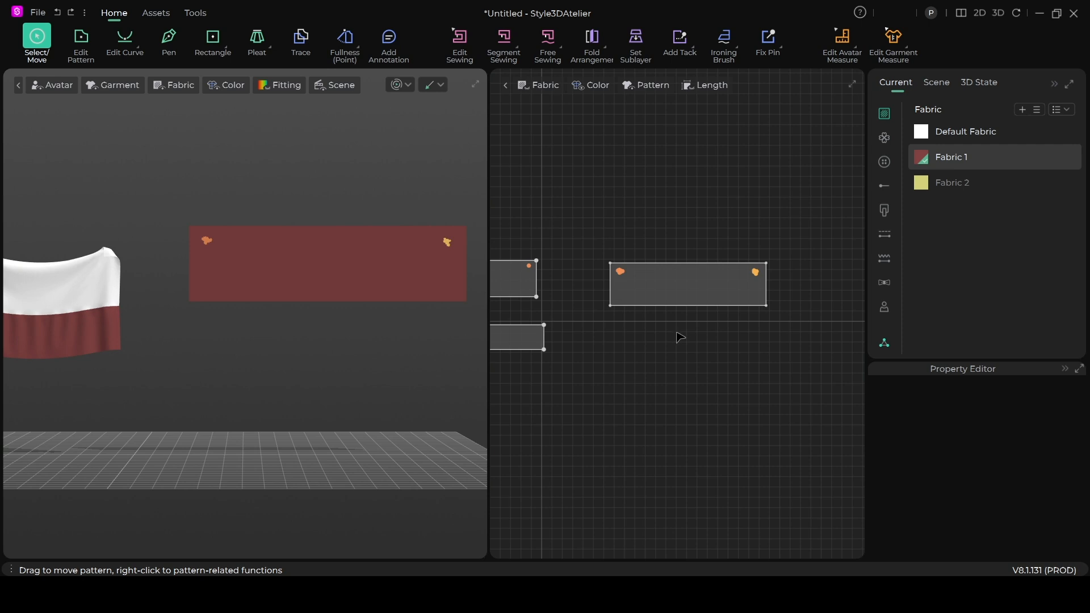
pyautogui.click(172, 41)
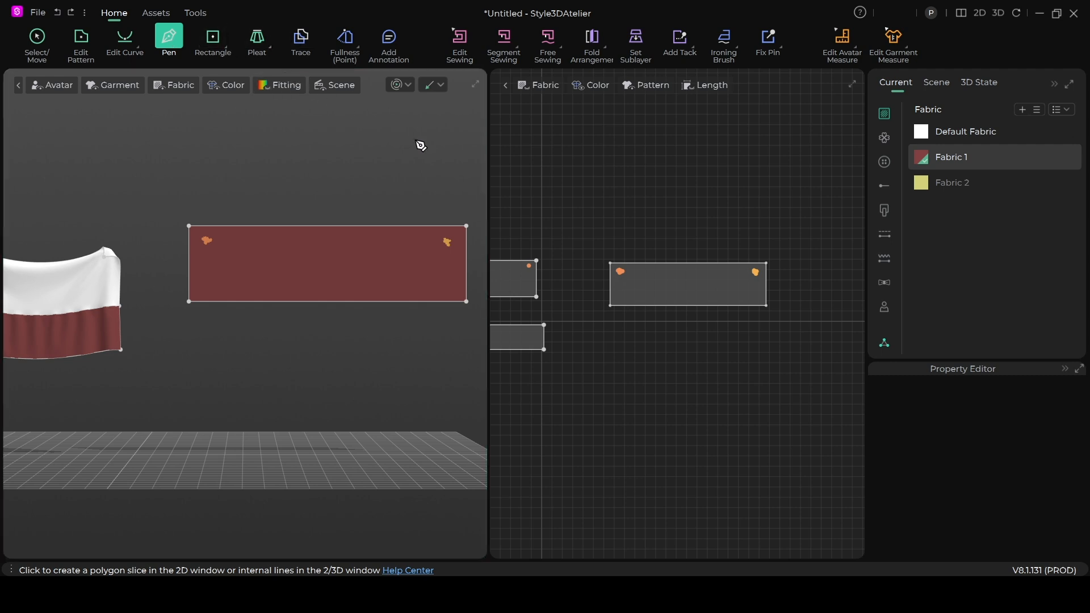
pyautogui.scroll(3, 641, 268)
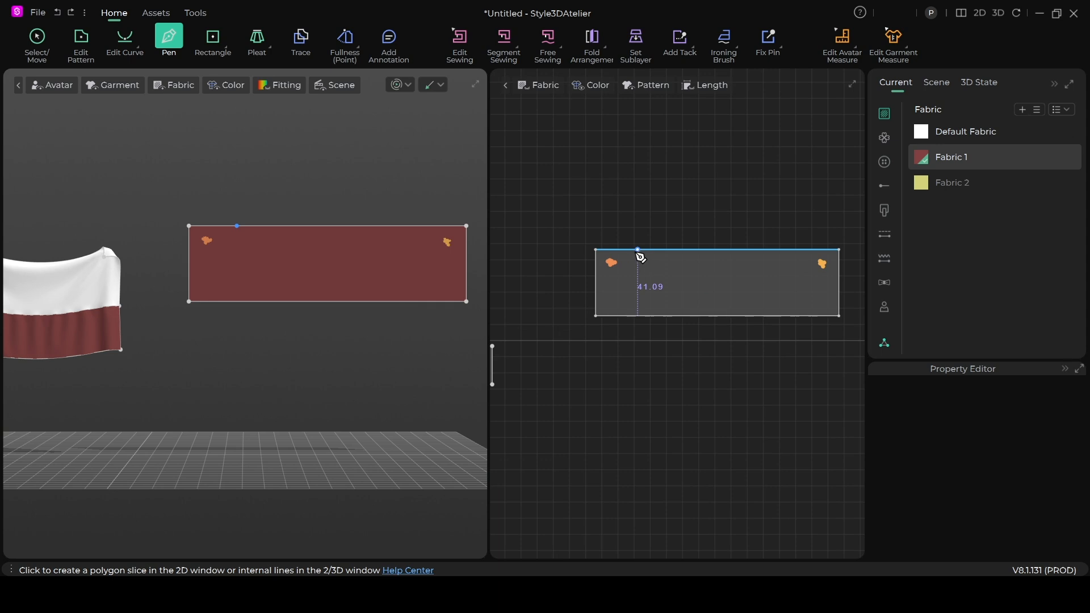
pyautogui.click(635, 250)
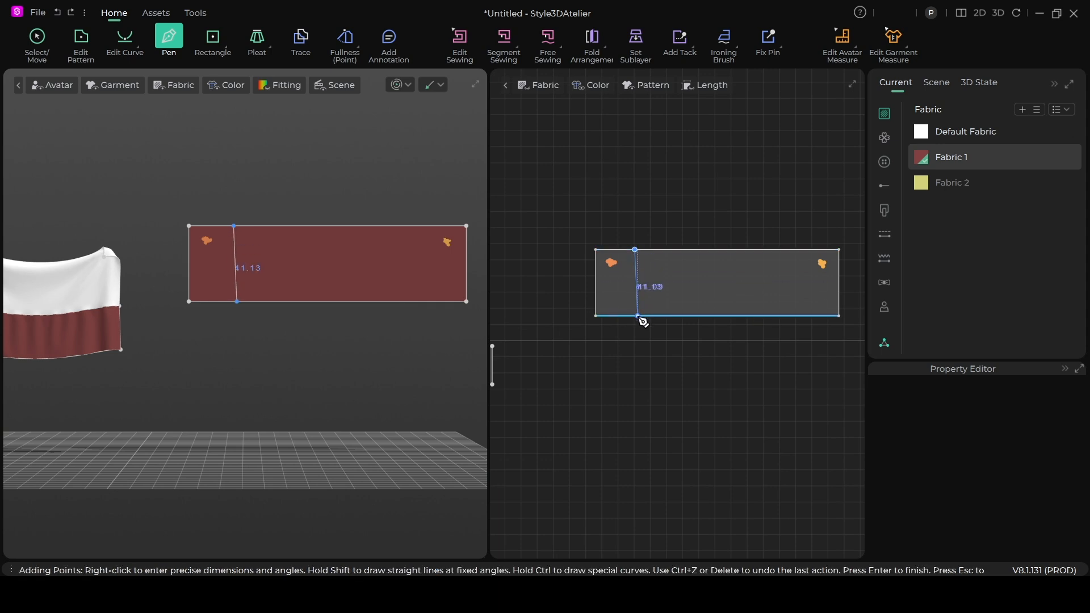
pyautogui.click(636, 316)
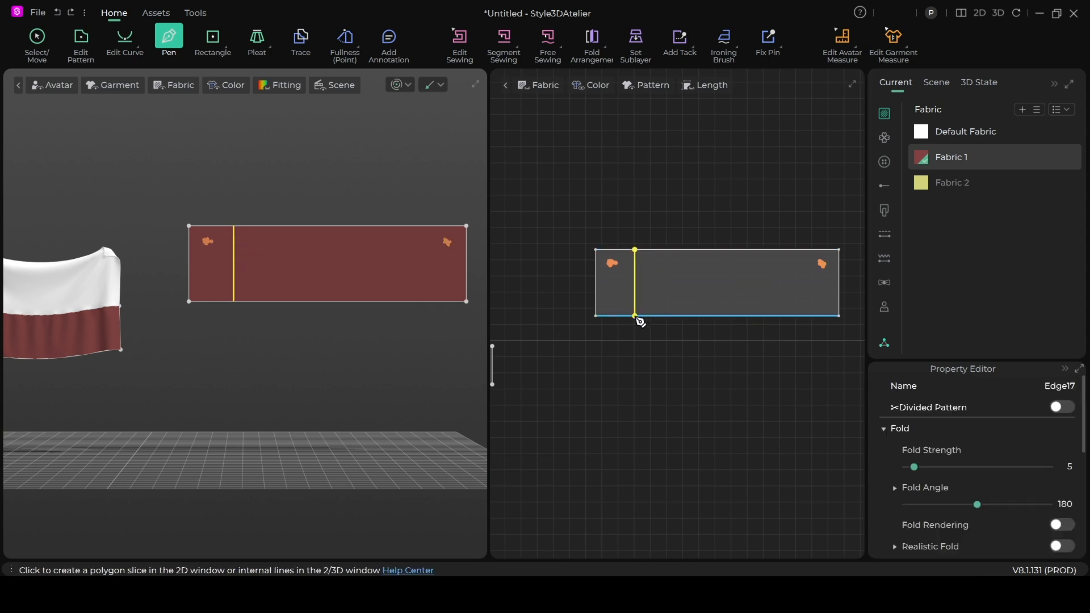
pyautogui.click(677, 251)
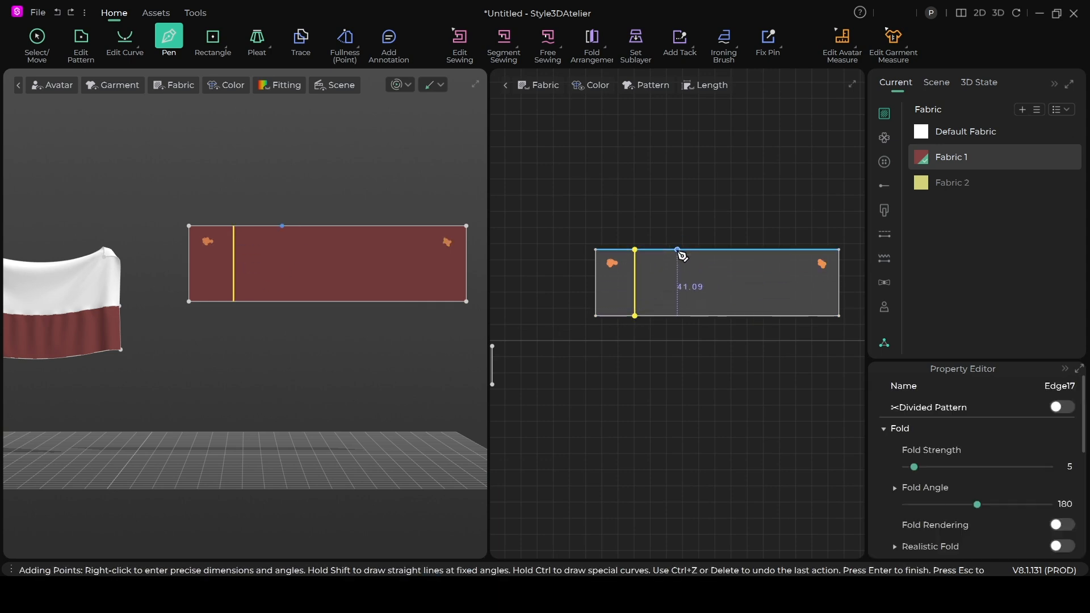
pyautogui.click(681, 318)
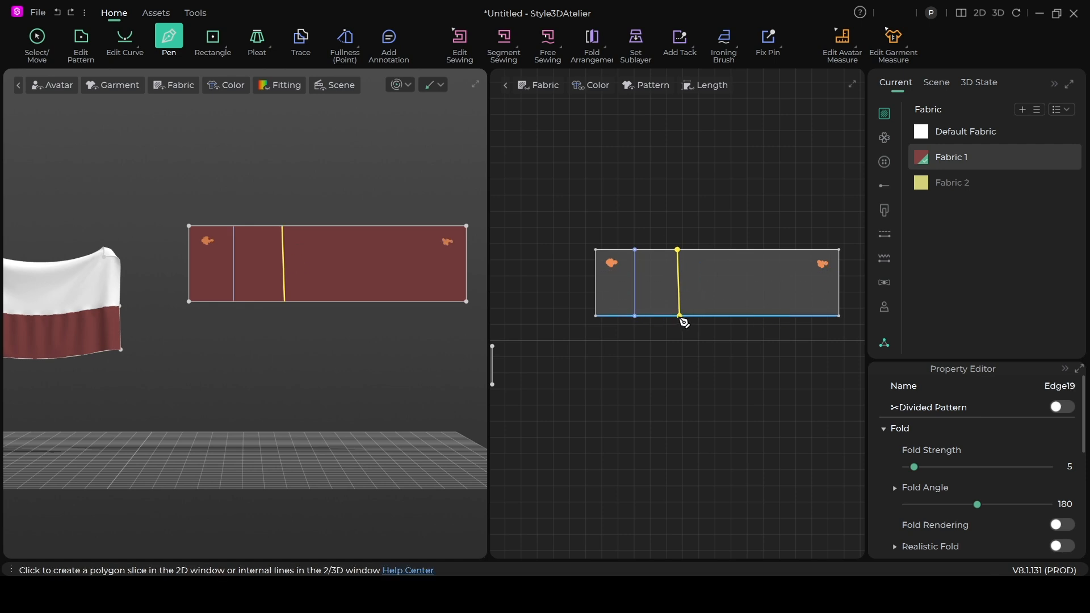
pyautogui.click(727, 251)
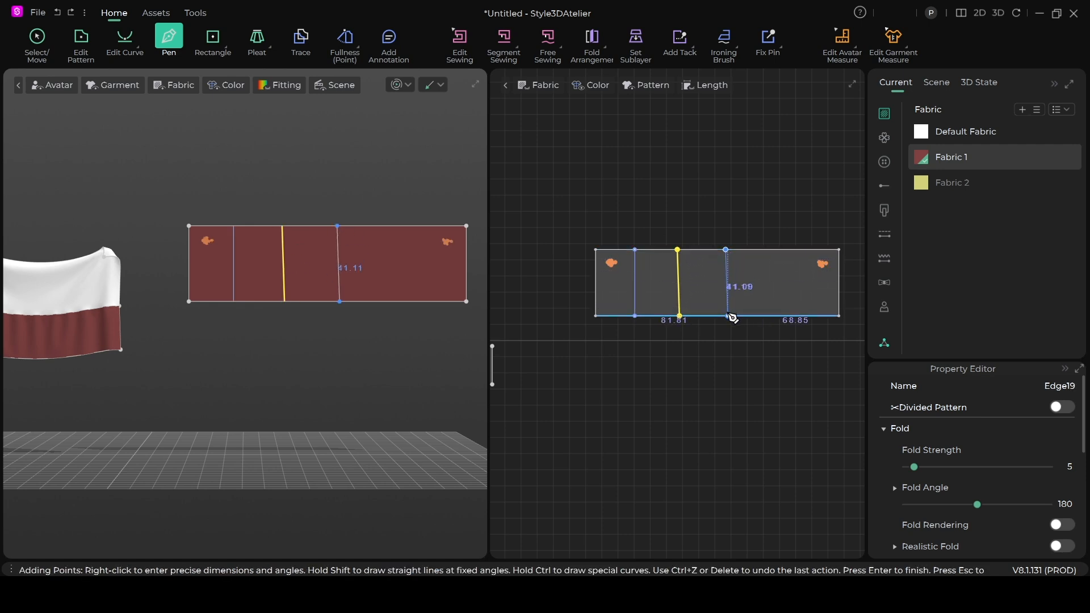
pyautogui.click(728, 316)
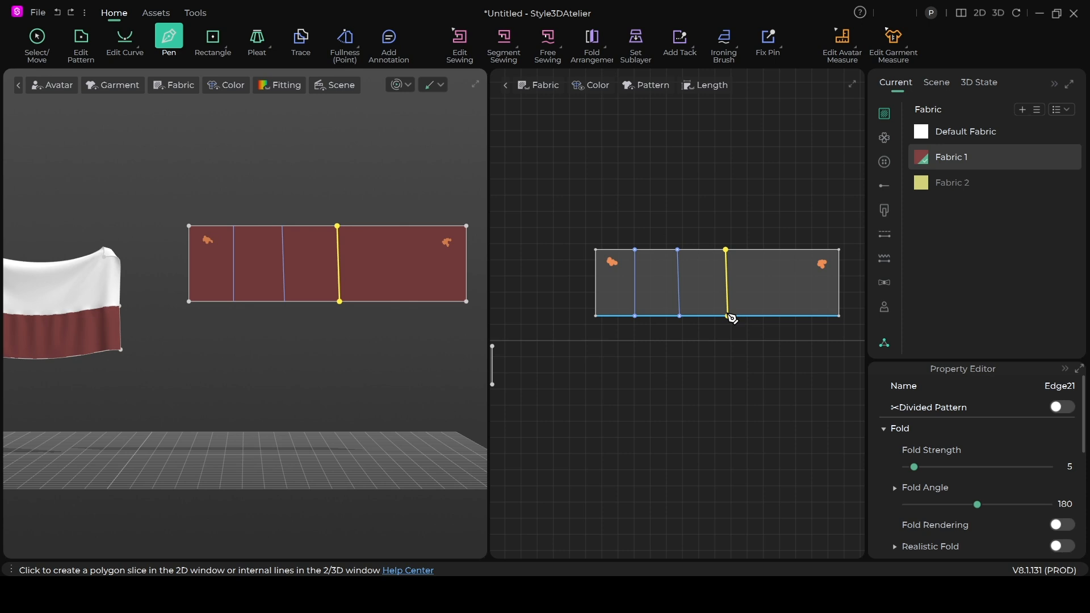
pyautogui.click(781, 251)
pyautogui.click(782, 316)
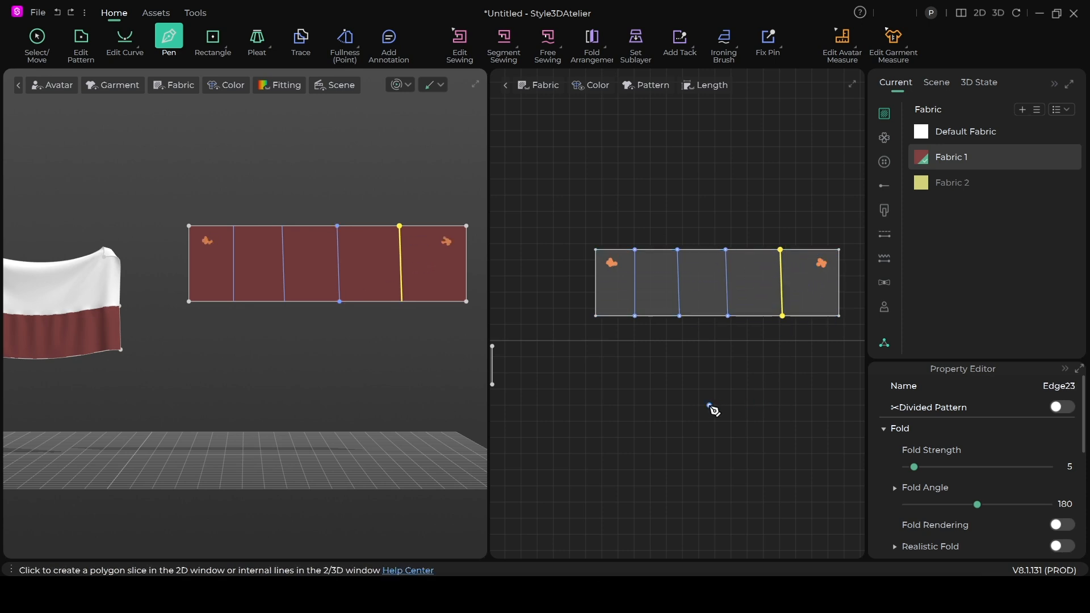
# Step: Try to split the pinned rectangle along all four internal lines at once with Cut and Sew
pyautogui.click(79, 53)
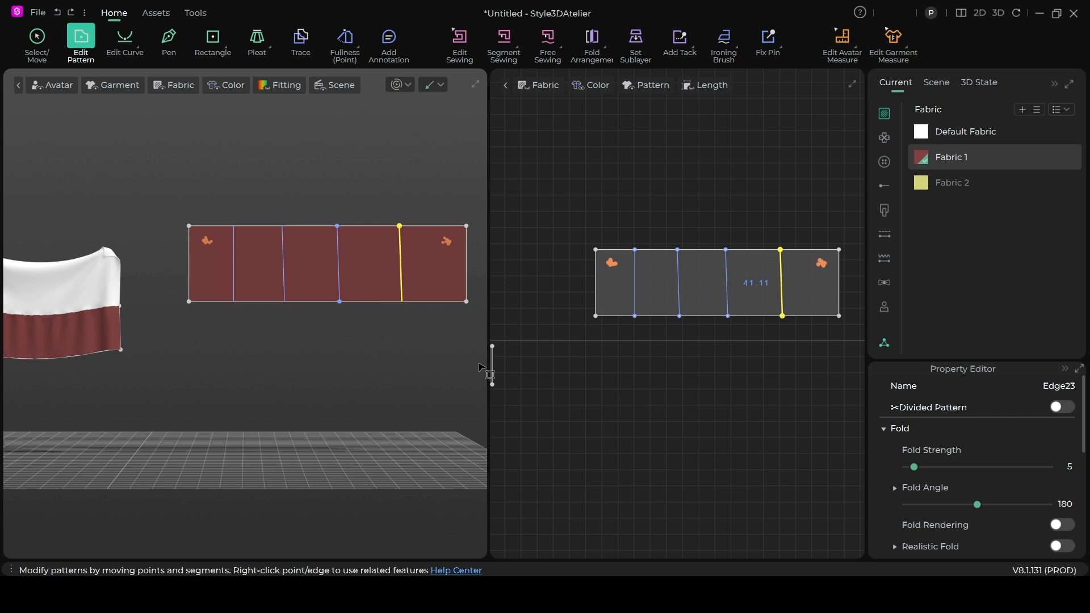
pyautogui.scroll(1, 555, 363)
pyautogui.moveTo(564, 355); pyautogui.dragTo(514, 370, button='middle')
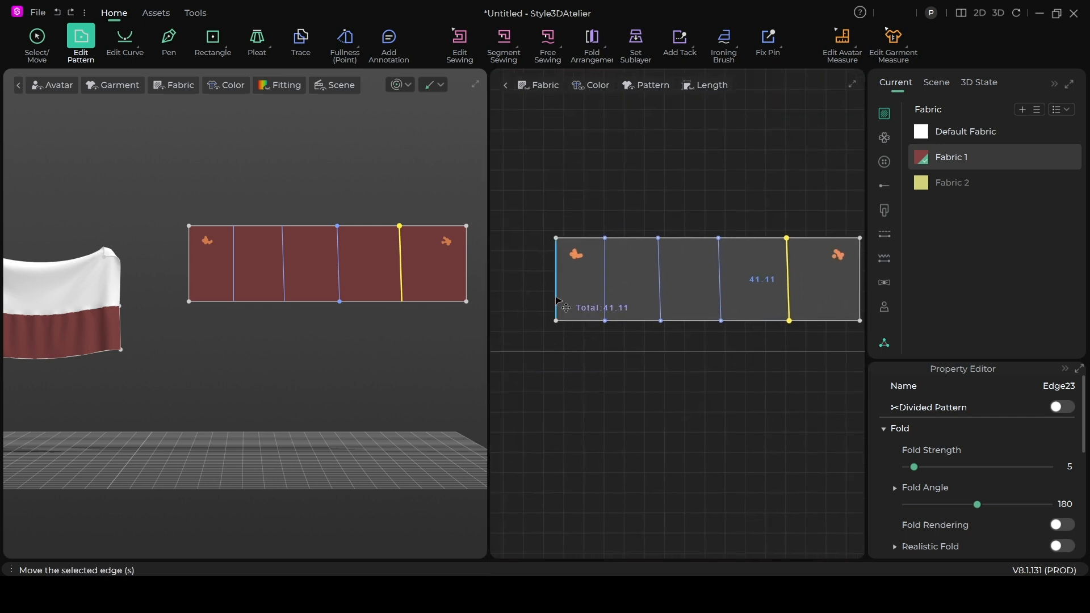
pyautogui.click(605, 296)
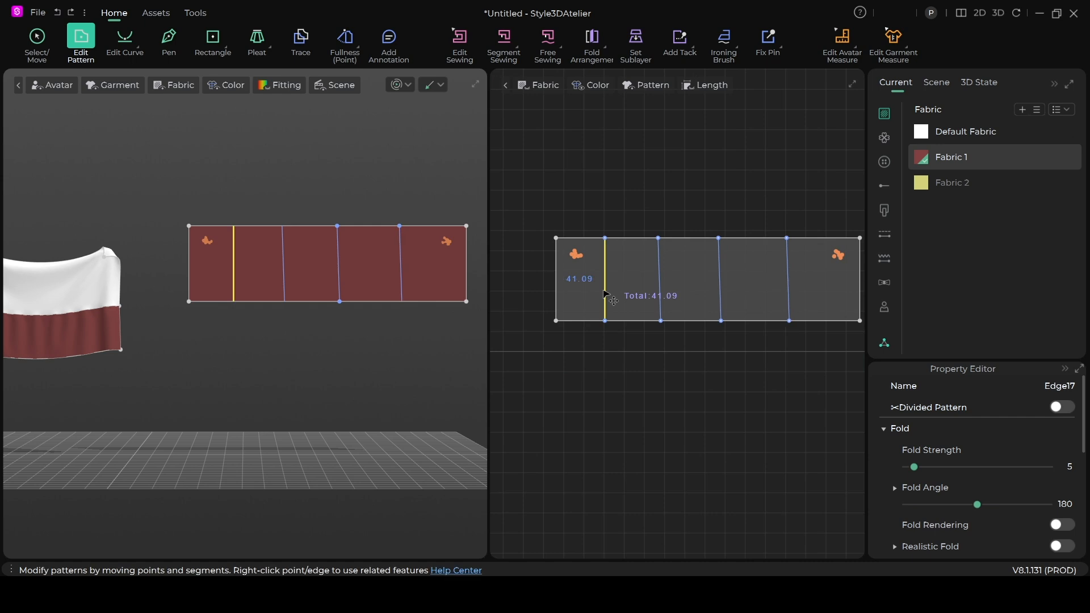
pyautogui.keyDown('shift'); pyautogui.click(661, 295); pyautogui.keyUp('shift')
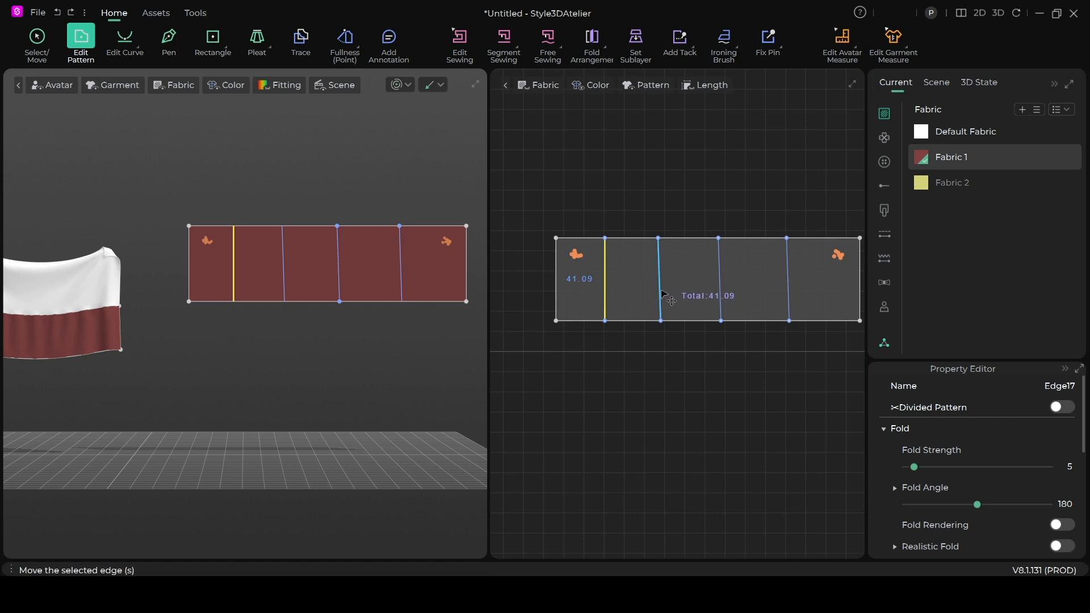
pyautogui.keyDown('shift'); pyautogui.click(719, 292); pyautogui.keyUp('shift')
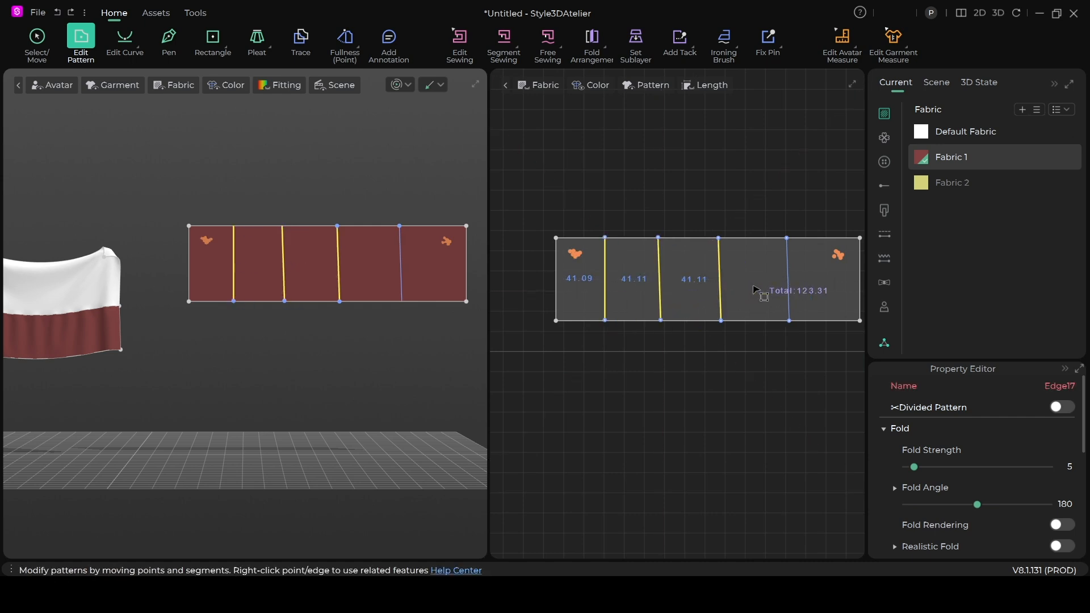
pyautogui.keyDown('shift'); pyautogui.click(787, 293); pyautogui.keyUp('shift')
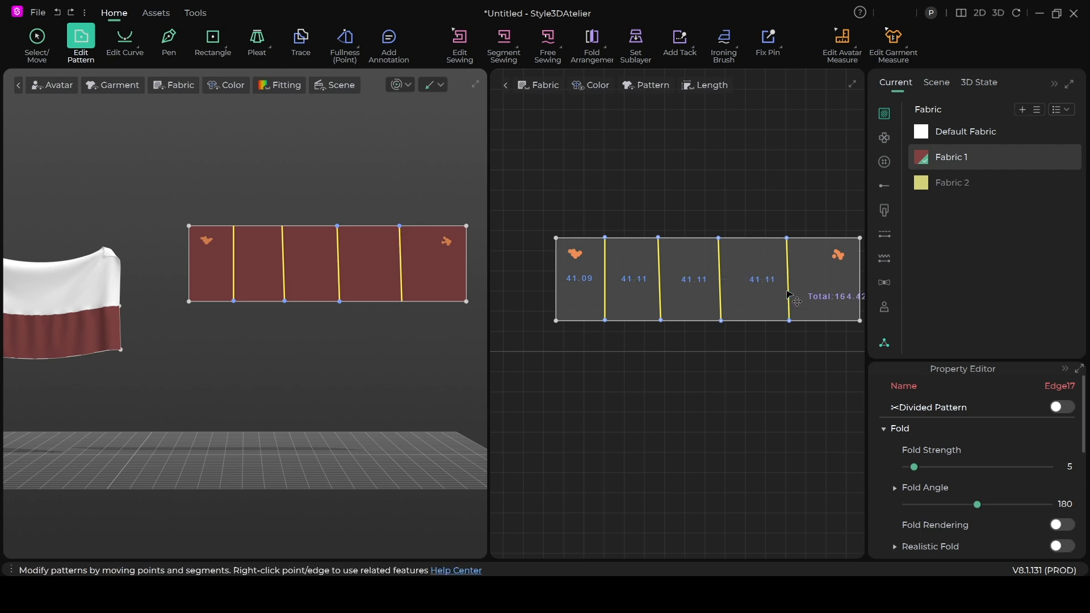
pyautogui.rightClick(789, 296)
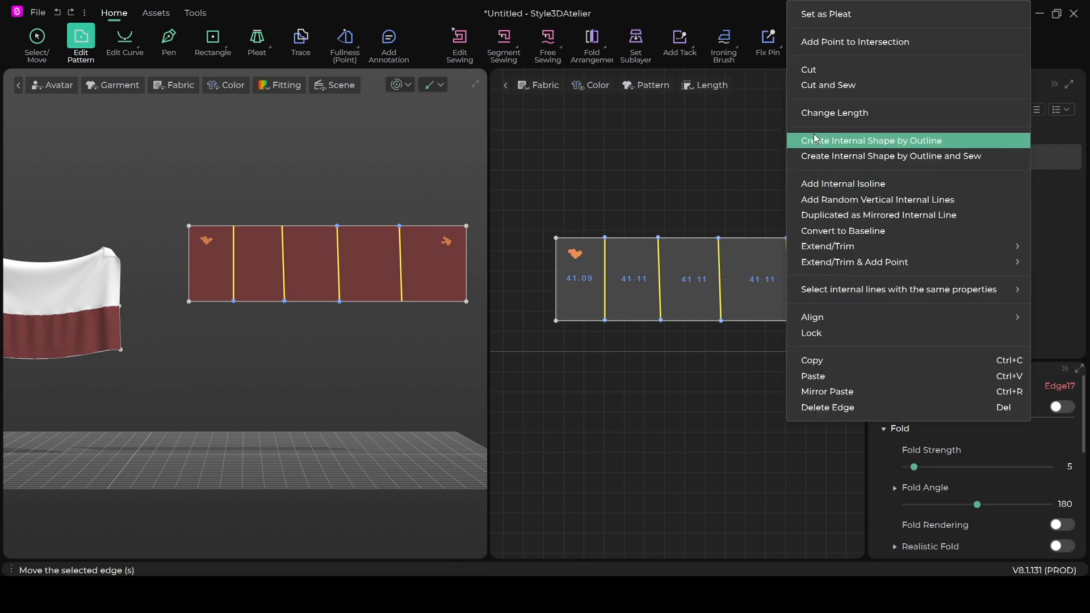
pyautogui.click(849, 92)
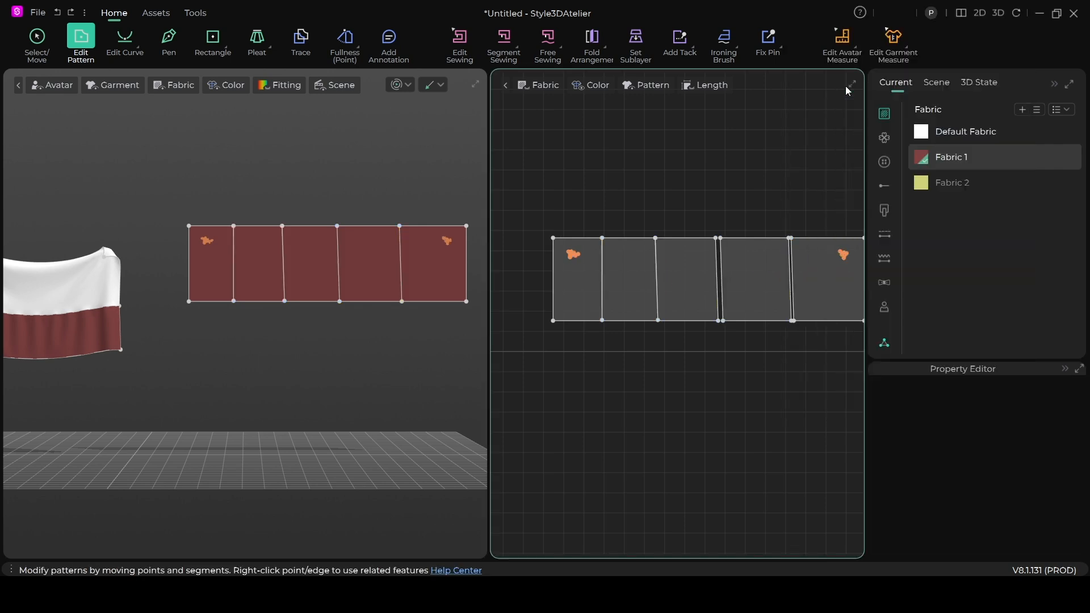
# Step: Examine the split panels, undo the cut along the internal lines and clear the line selection
pyautogui.scroll(-2, 704, 361)
pyautogui.scroll(8, 688, 358)
pyautogui.scroll(-6, 662, 411)
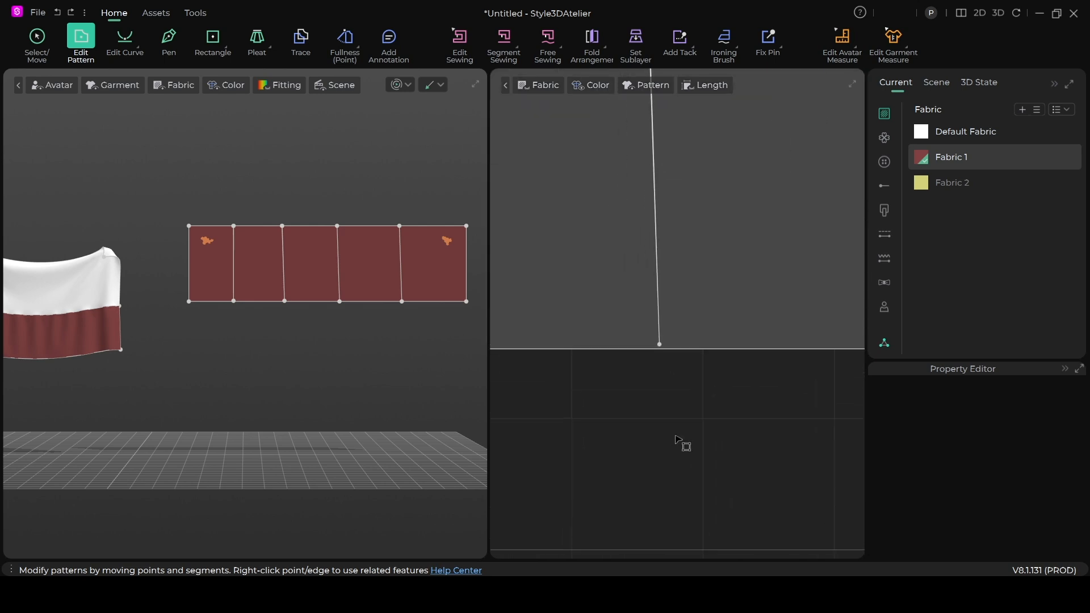
pyautogui.scroll(-3, 637, 369)
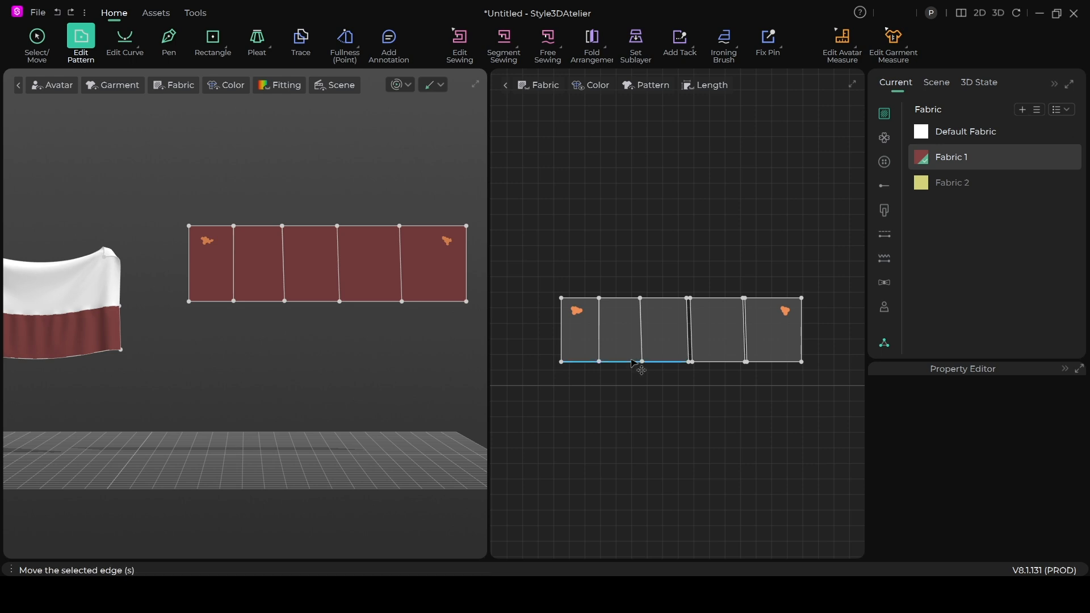
pyautogui.click(634, 363)
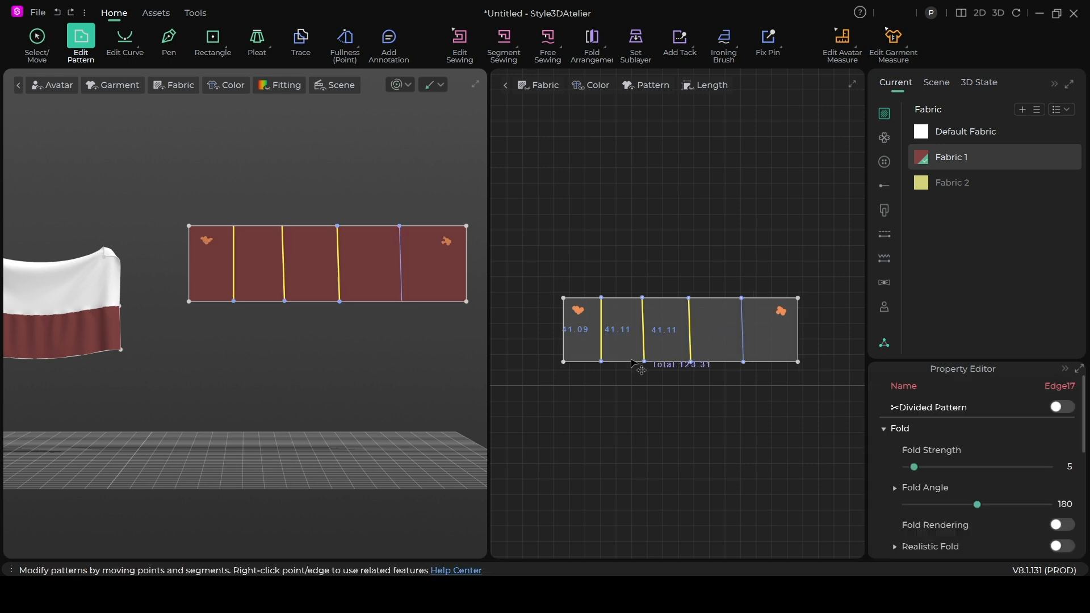
pyautogui.hotkey('ctrl', 'z')
pyautogui.hotkey('ctrl', 'z')
pyautogui.hotkey('ctrl', 'z')
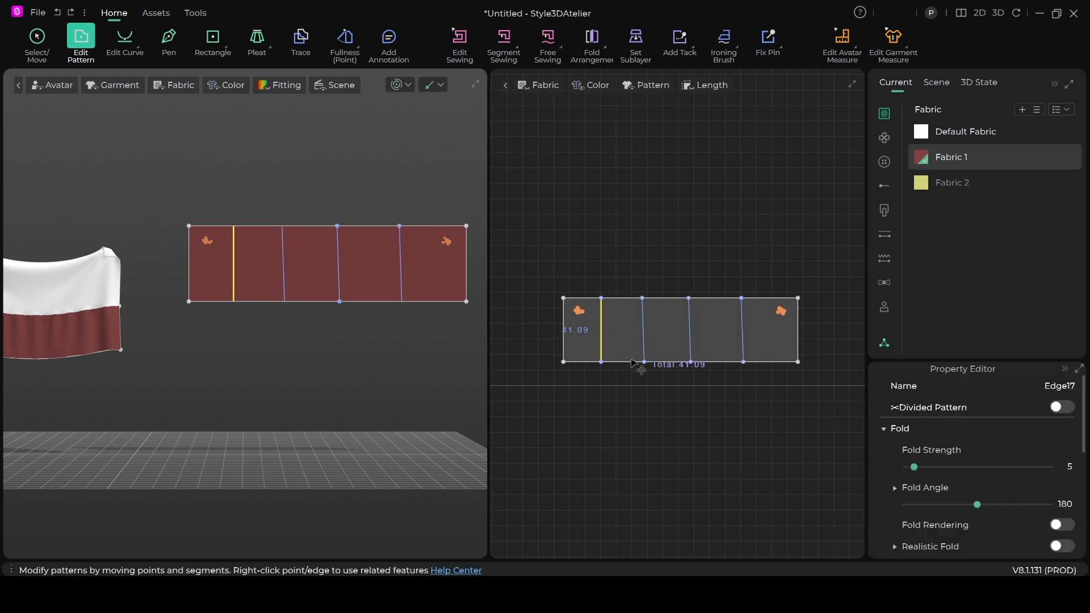
pyautogui.click(648, 254)
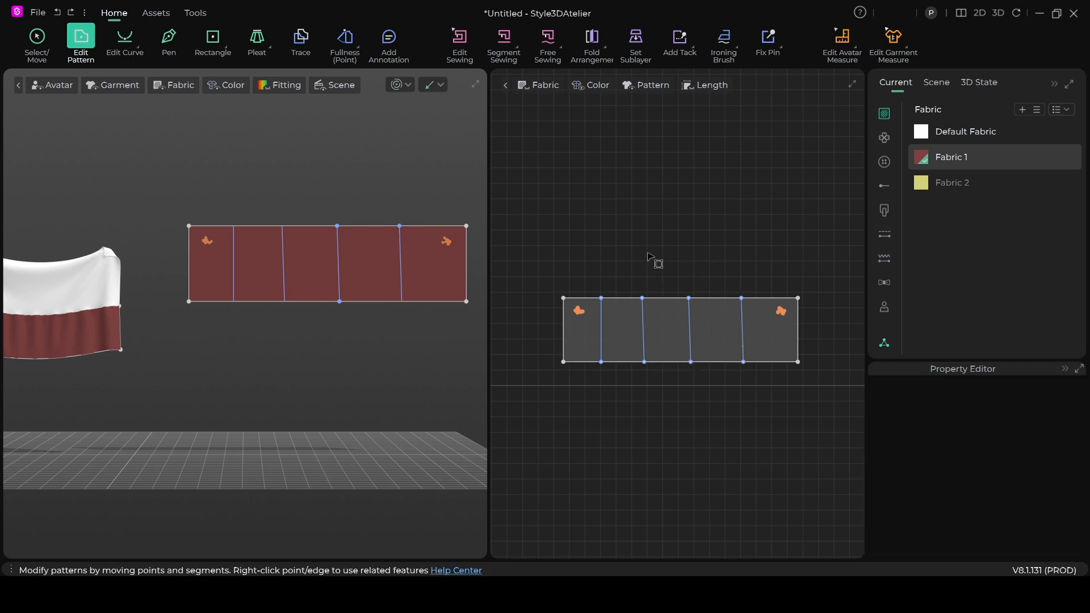
# Step: Extend/trim the first two internal lines of the pinned rectangle to the outline, adding points where they meet its edges
pyautogui.scroll(2, 649, 254)
pyautogui.moveTo(649, 256); pyautogui.dragTo(617, 196, button='middle')
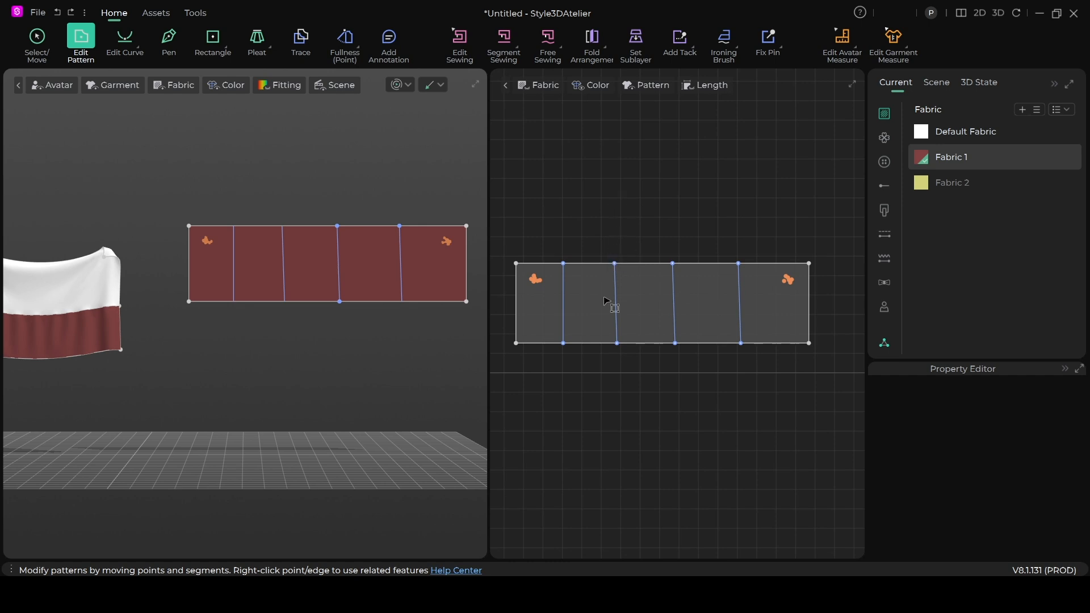
pyautogui.rightClick(563, 305)
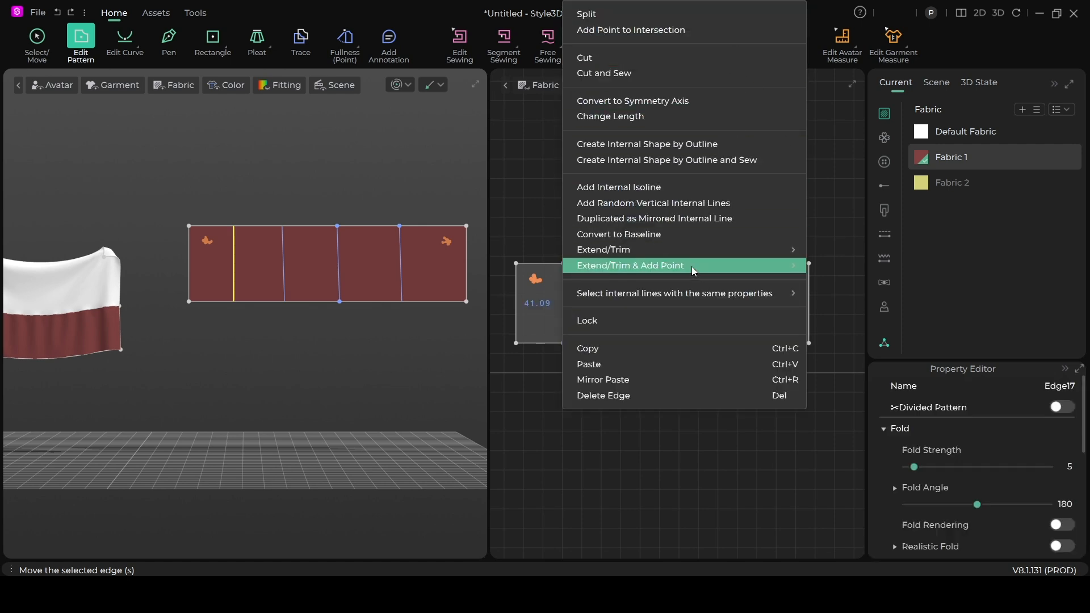
pyautogui.moveTo(696, 266)
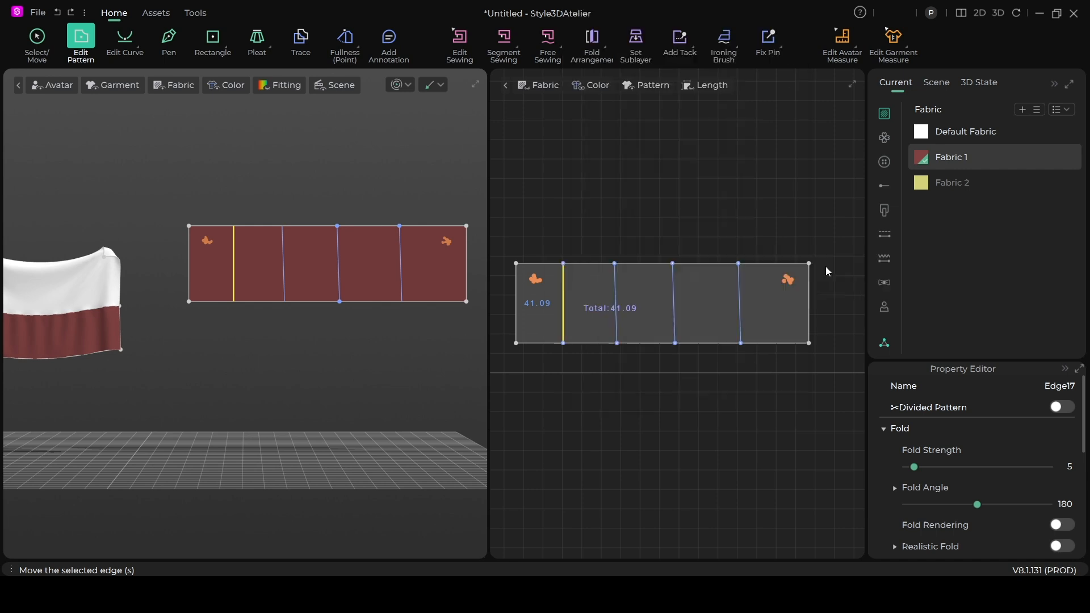
pyautogui.click(835, 266)
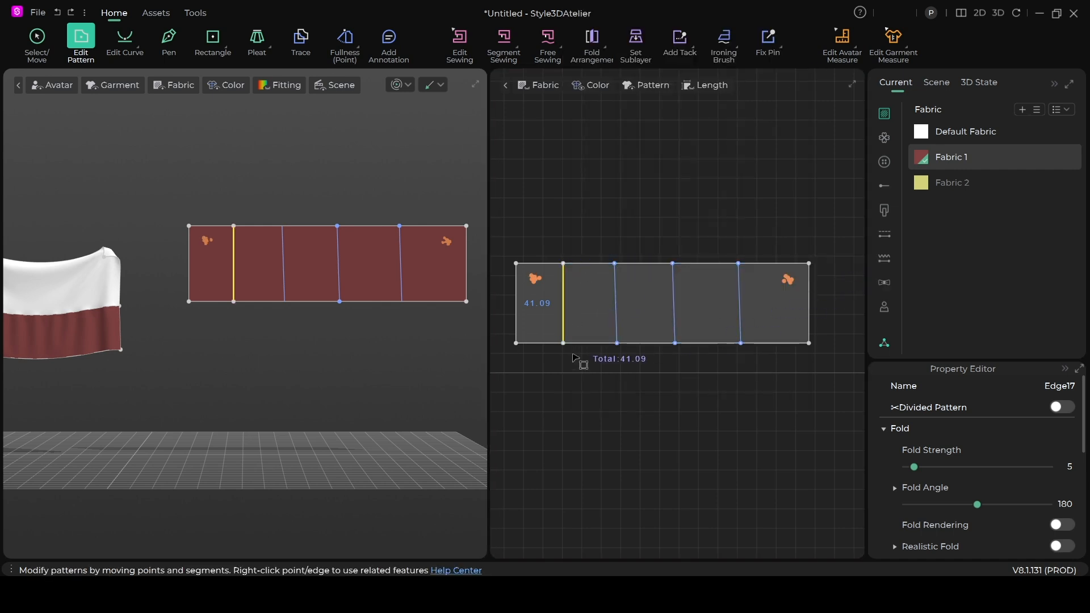
pyautogui.rightClick(617, 314)
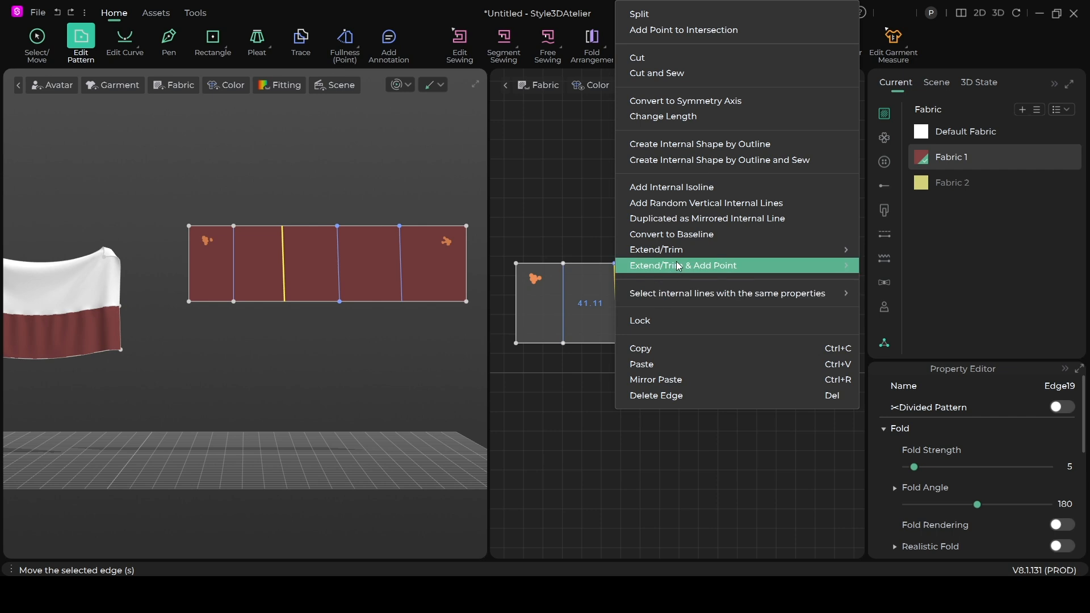
pyautogui.moveTo(680, 265)
pyautogui.click(882, 266)
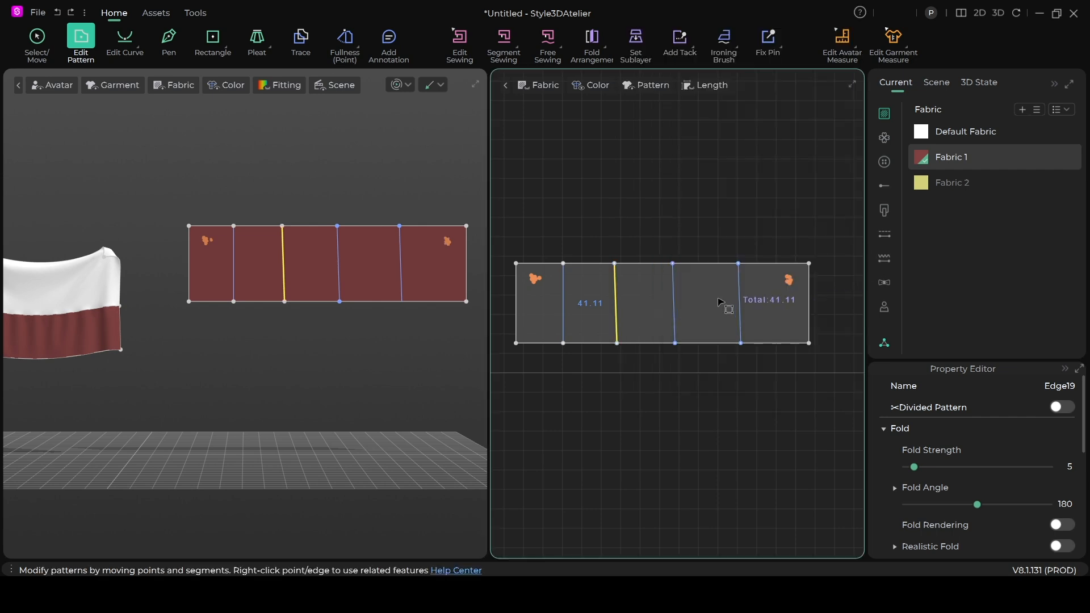
# Step: Extend/trim the third and fourth internal lines to the pinned rectangle's outline with added points
pyautogui.rightClick(674, 312)
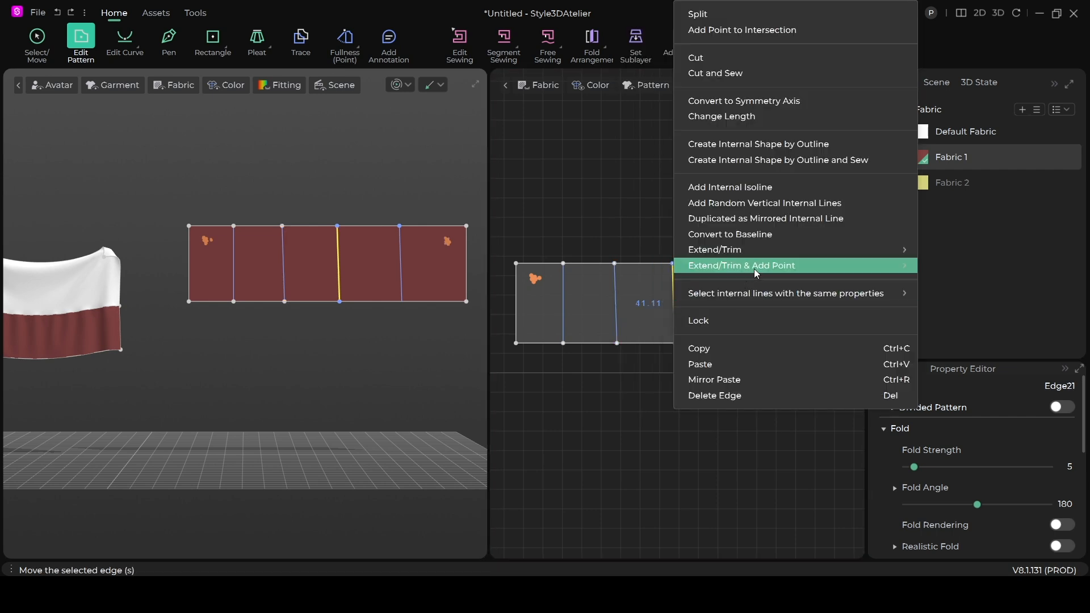
pyautogui.moveTo(760, 265)
pyautogui.click(939, 264)
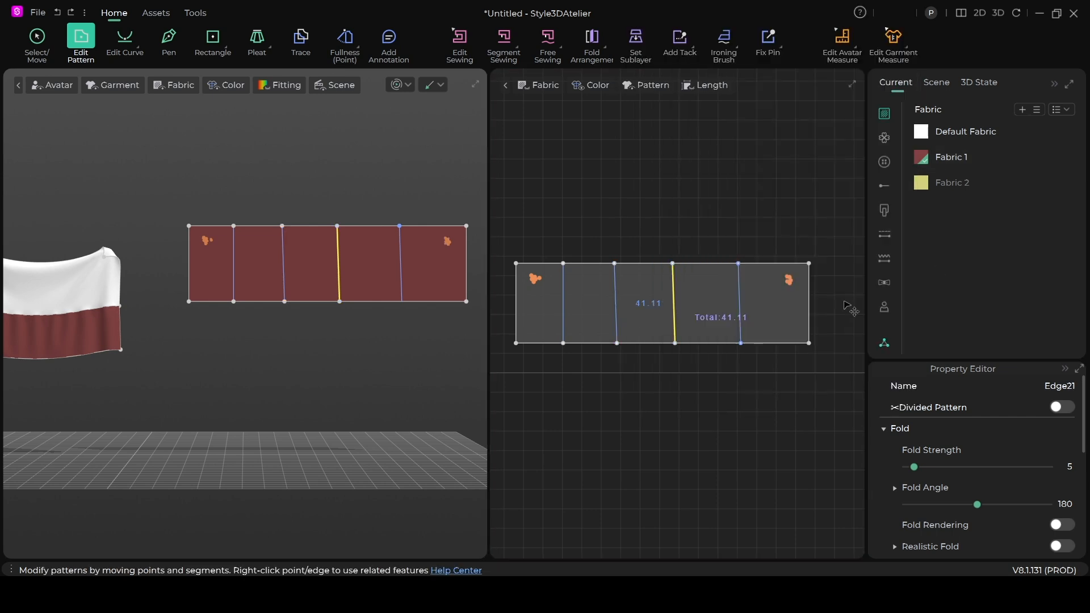
pyautogui.rightClick(742, 315)
pyautogui.moveTo(973, 269)
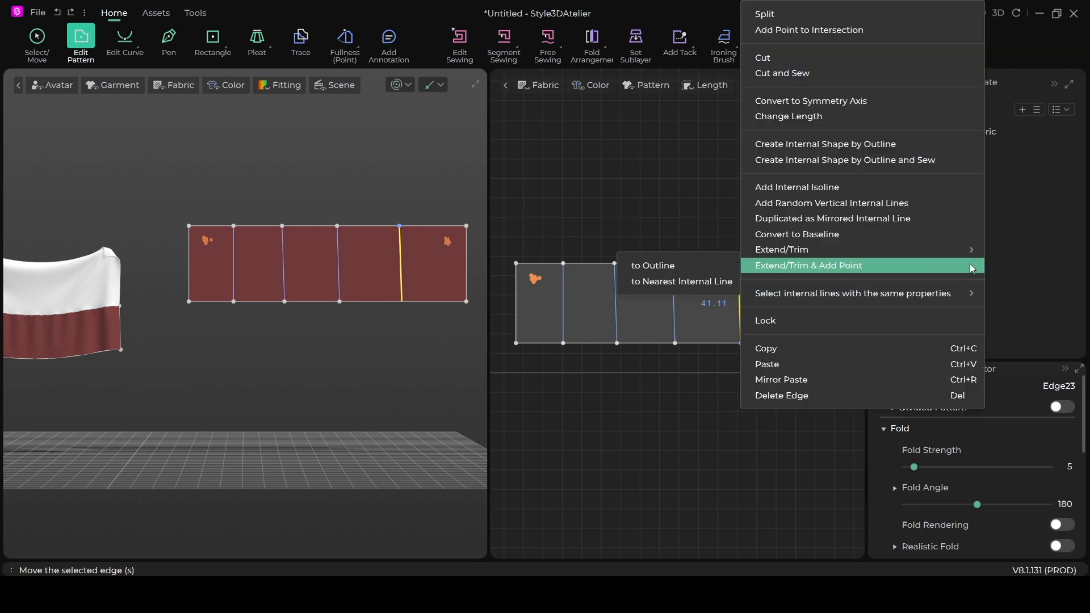
pyautogui.click(711, 267)
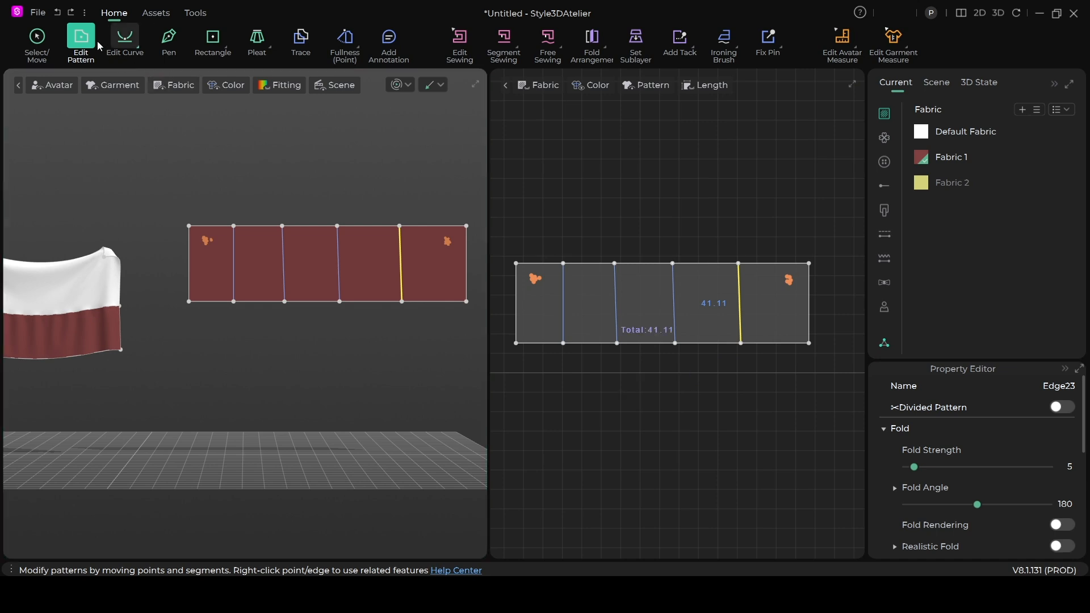
# Step: Split the pinned rectangle into five panels by applying Cut and Sew to all four internal lines together
pyautogui.click(565, 298)
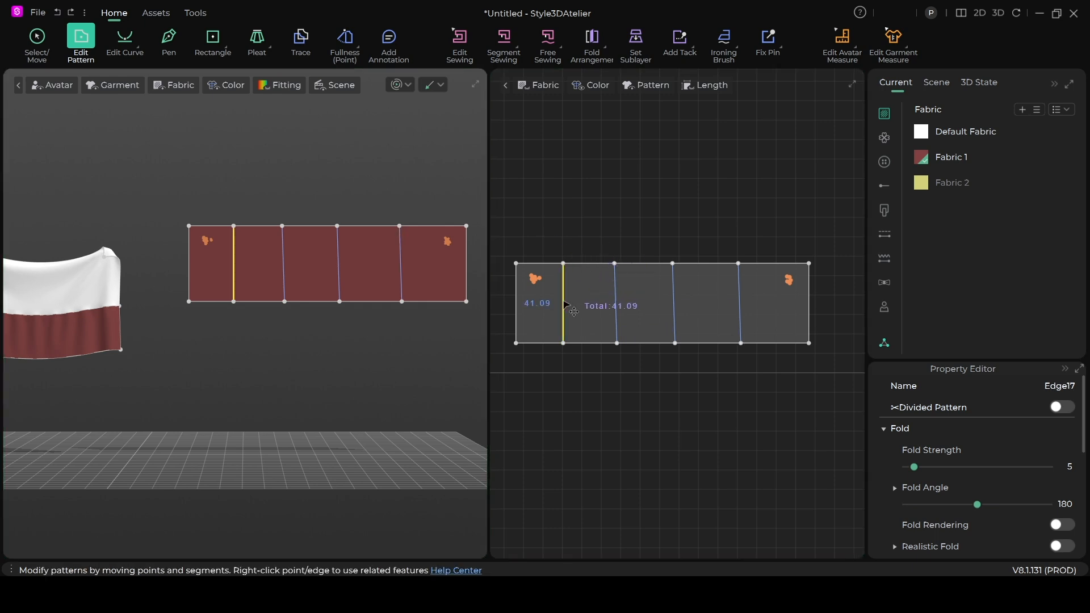
pyautogui.keyDown('shift'); pyautogui.click(616, 311); pyautogui.keyUp('shift')
pyautogui.keyDown('shift'); pyautogui.click(674, 313); pyautogui.keyUp('shift')
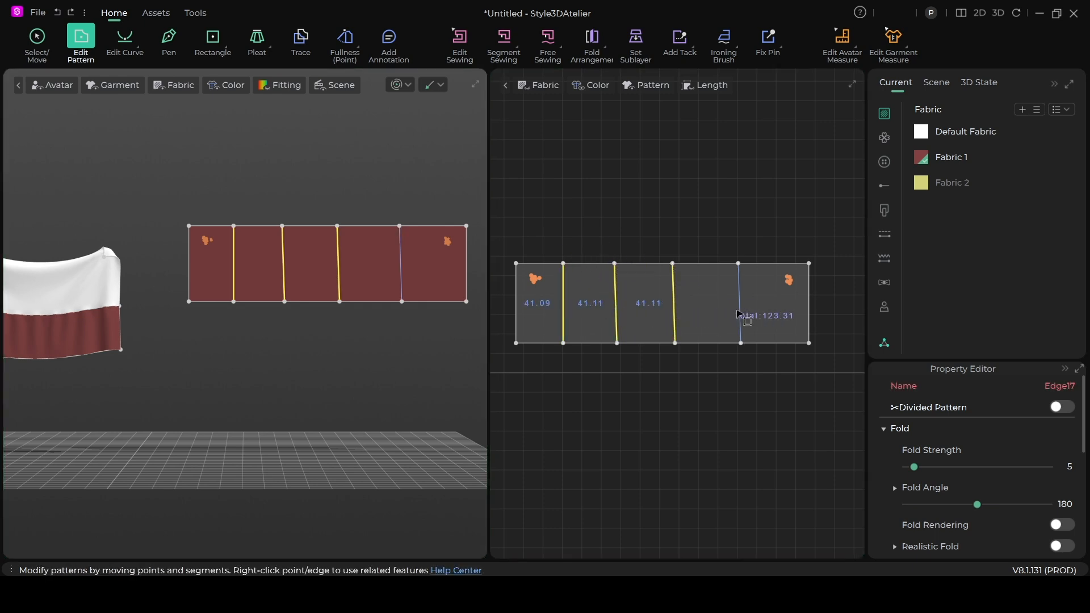
pyautogui.keyDown('shift'); pyautogui.click(742, 314); pyautogui.keyUp('shift')
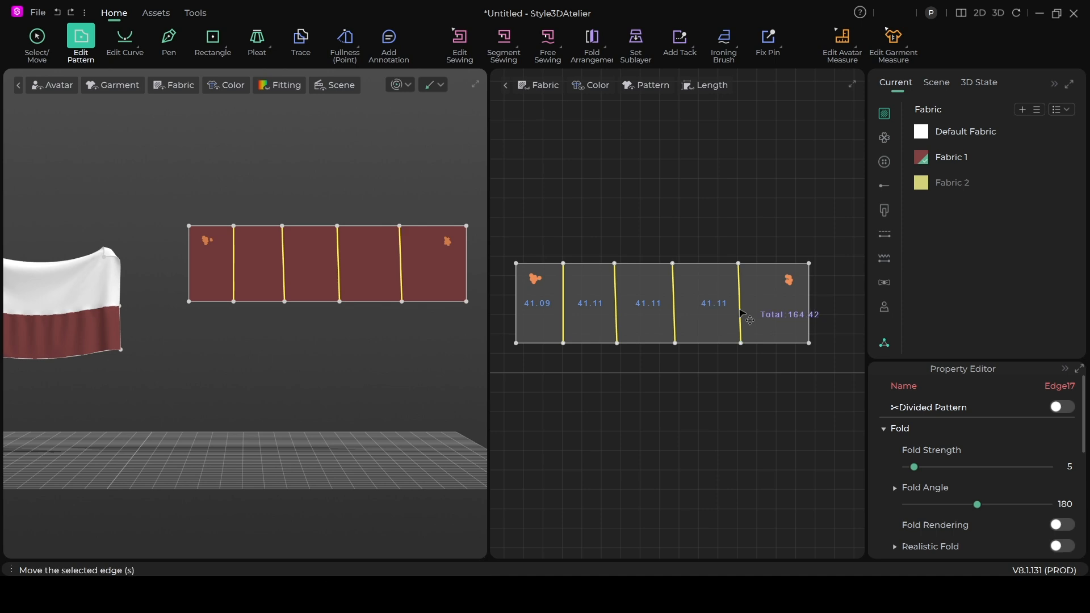
pyautogui.rightClick(741, 313)
pyautogui.click(845, 86)
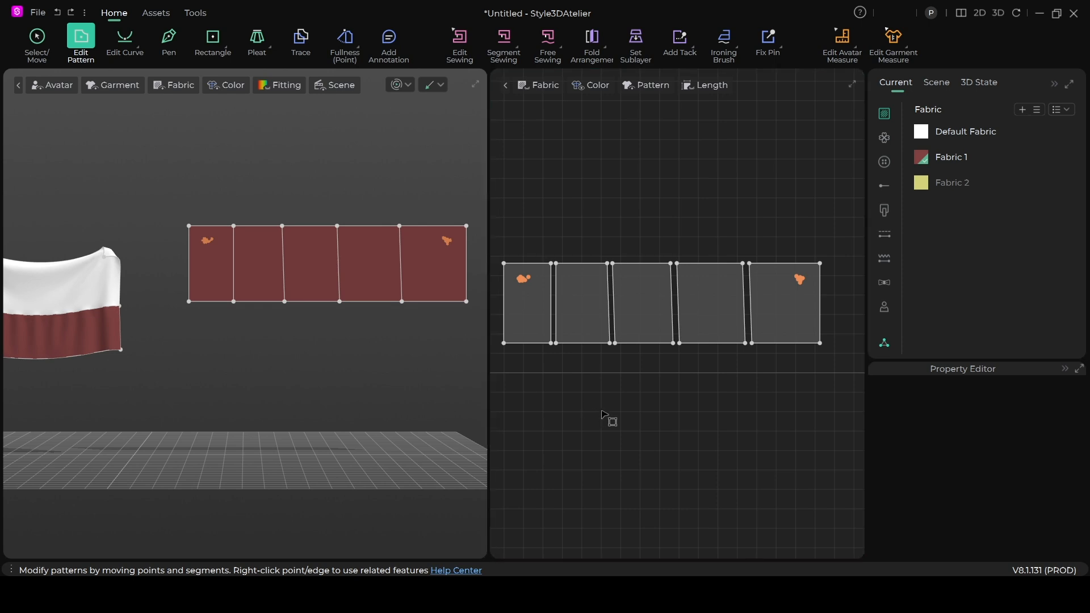
# Step: Draw a rectangular pattern about 176 wide below the five split panels in the 2D view
pyautogui.scroll(-2, 610, 426)
pyautogui.moveTo(604, 429); pyautogui.dragTo(608, 375, button='middle')
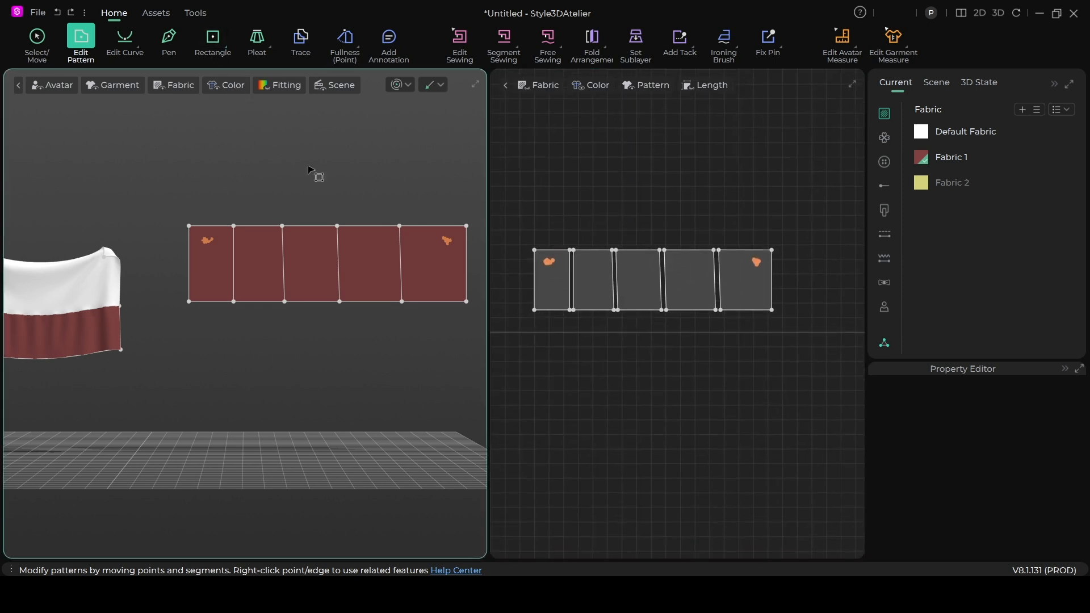
pyautogui.moveTo(524, 338); pyautogui.dragTo(796, 406)
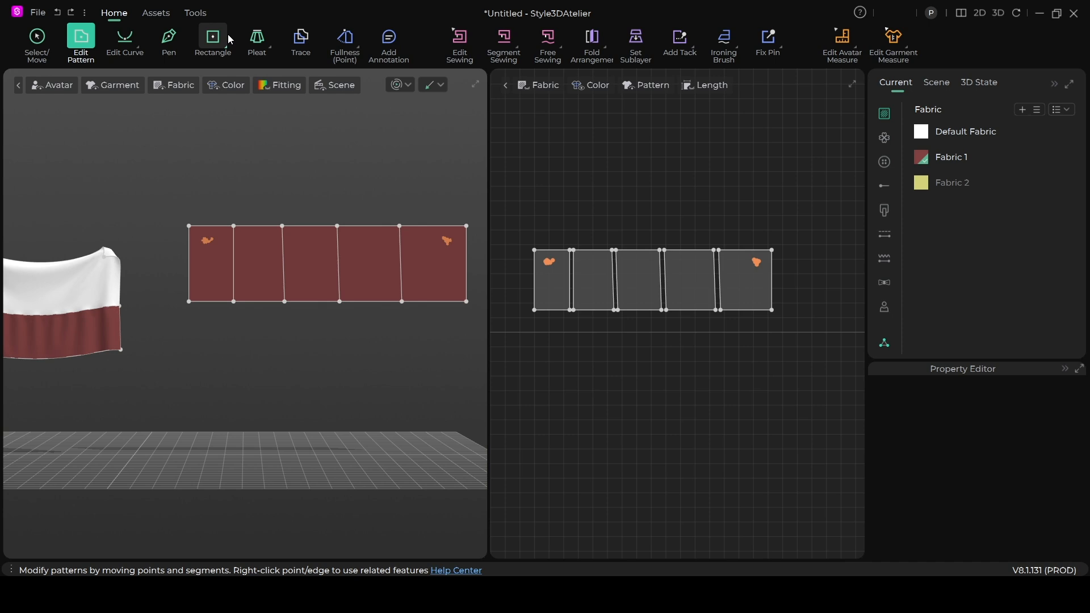
pyautogui.click(212, 40)
pyautogui.moveTo(529, 341); pyautogui.dragTo(786, 403)
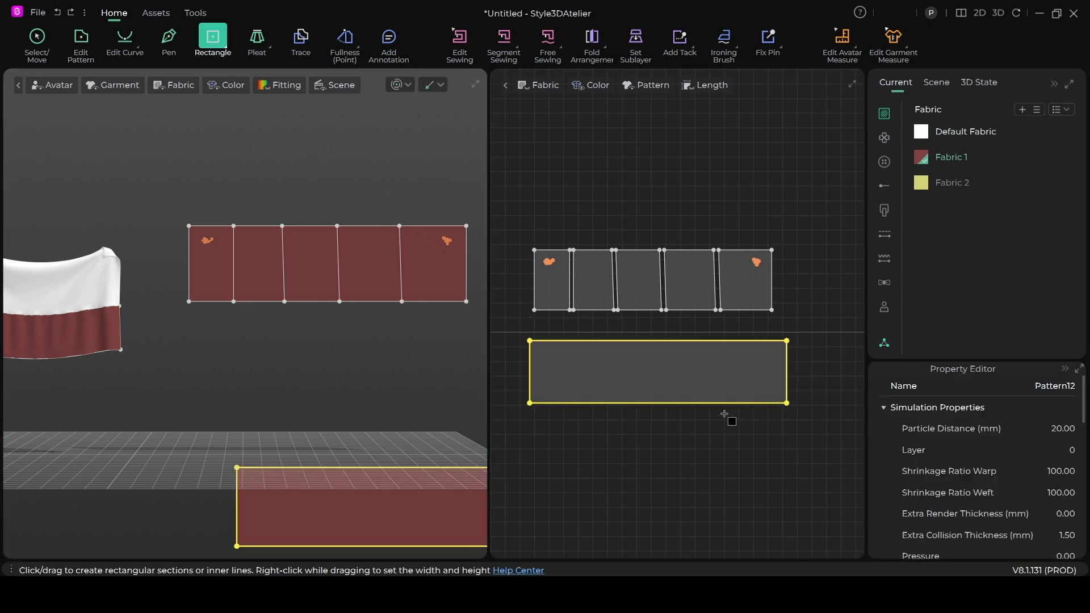
# Step: Move the new rectangle directly beneath the pinned panels in the 3D view and apply Fabric 2 to it
pyautogui.click(35, 37)
pyautogui.moveTo(343, 480); pyautogui.dragTo(252, 364)
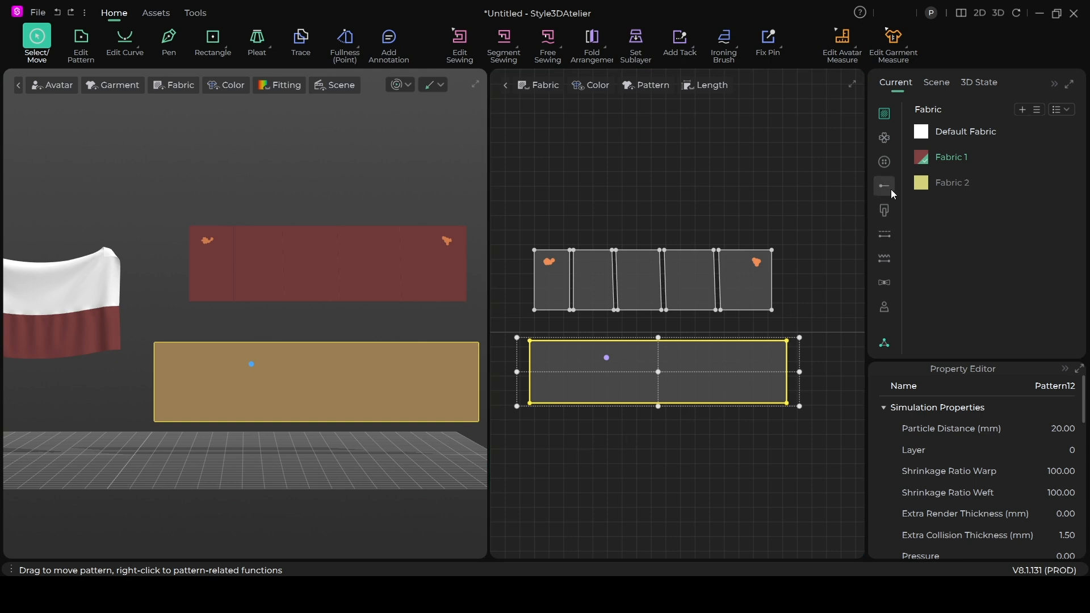
pyautogui.click(920, 183)
pyautogui.click(387, 371)
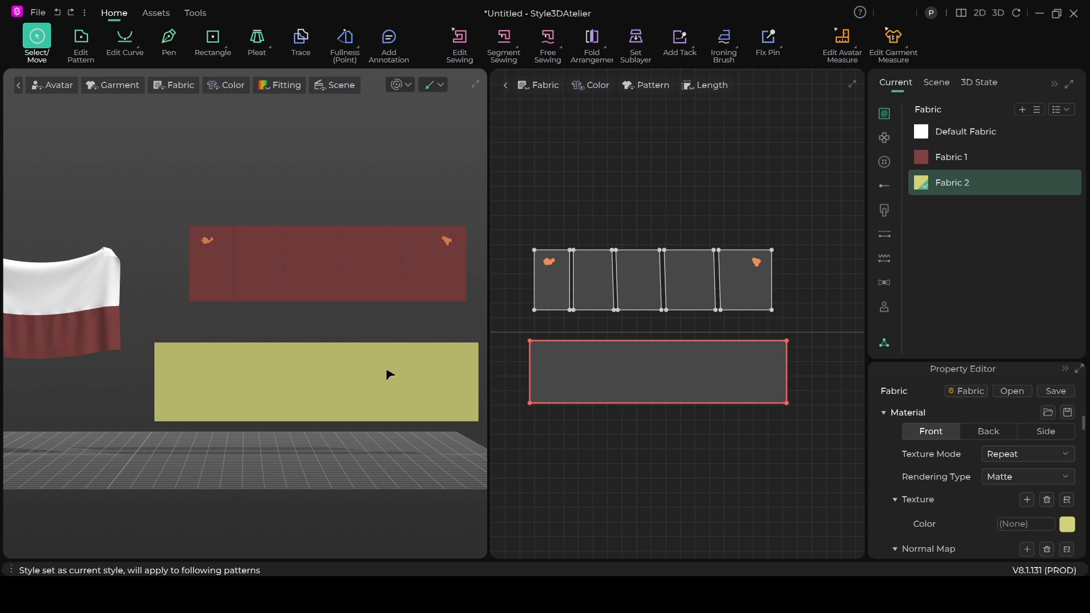
# Step: Start a Free Sewing seam along the yellow rectangle's full upper edge and show only the 2D view
pyautogui.scroll(1, 582, 372)
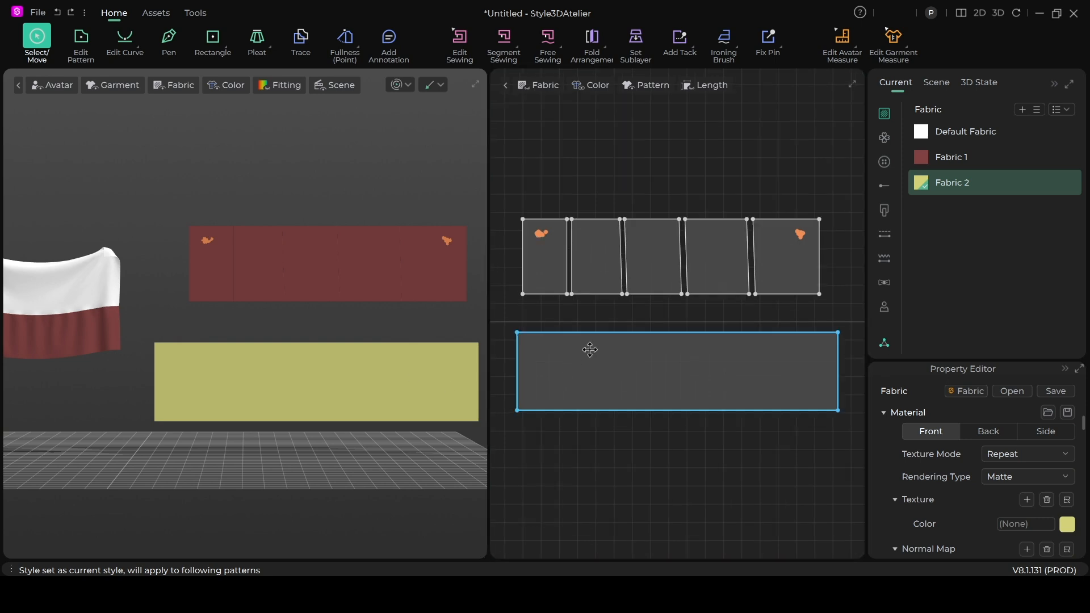
pyautogui.click(556, 37)
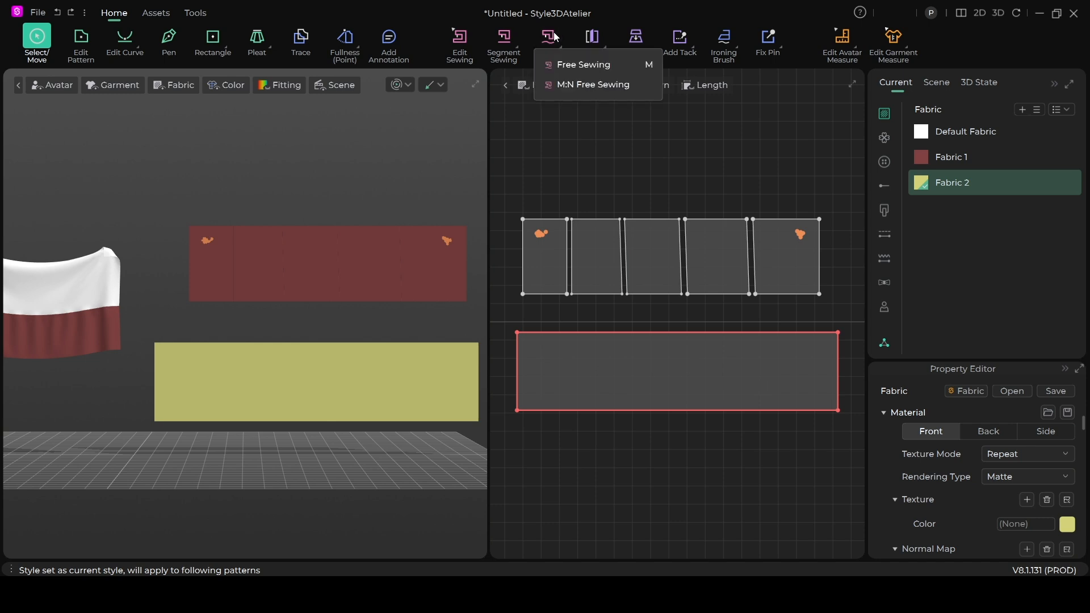
pyautogui.click(571, 65)
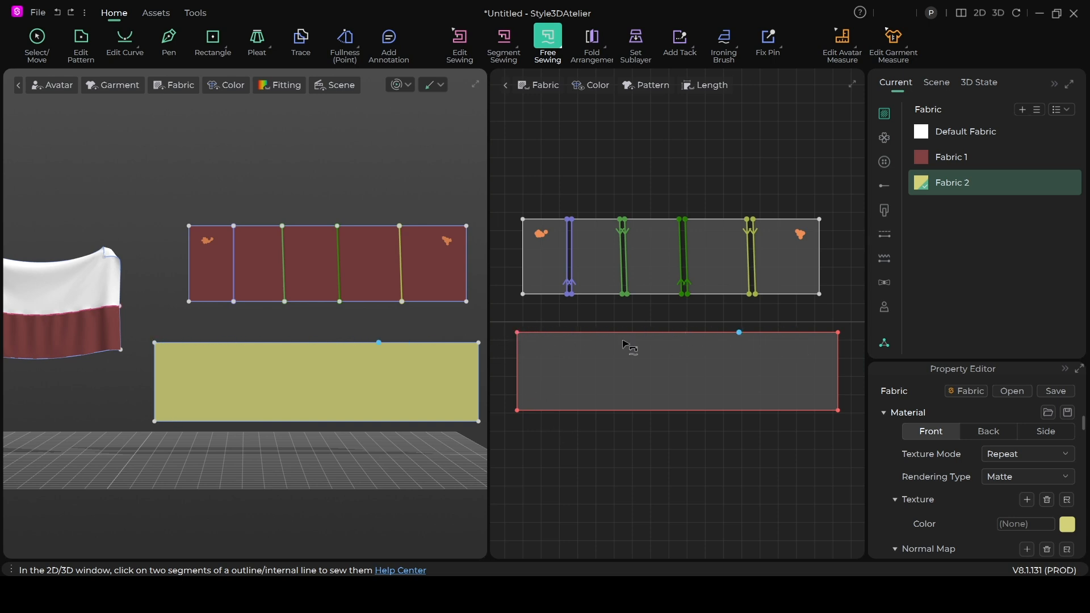
pyautogui.click(518, 333)
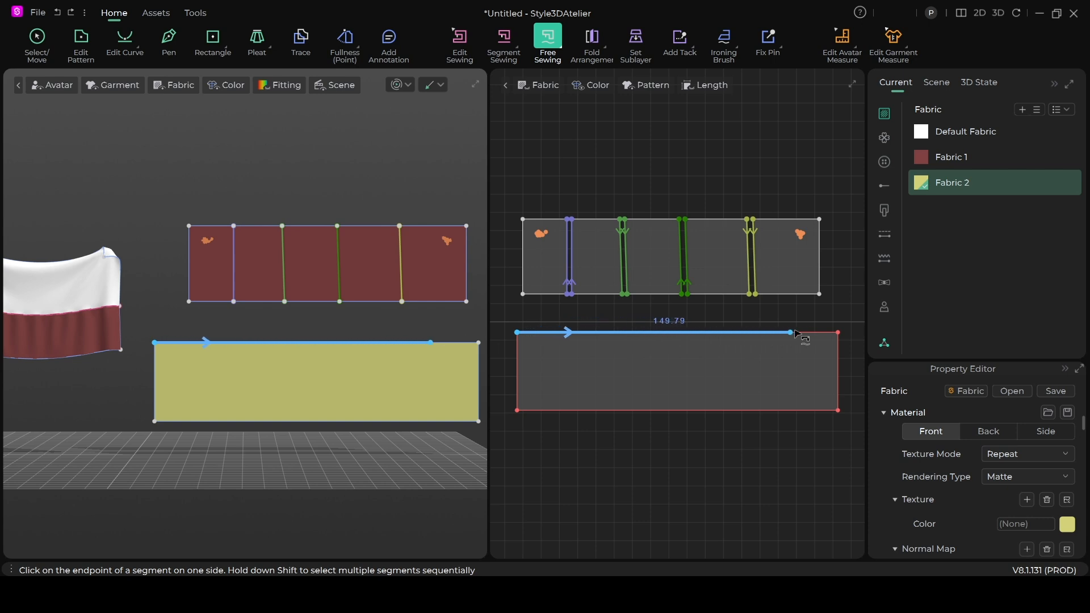
pyautogui.click(839, 334)
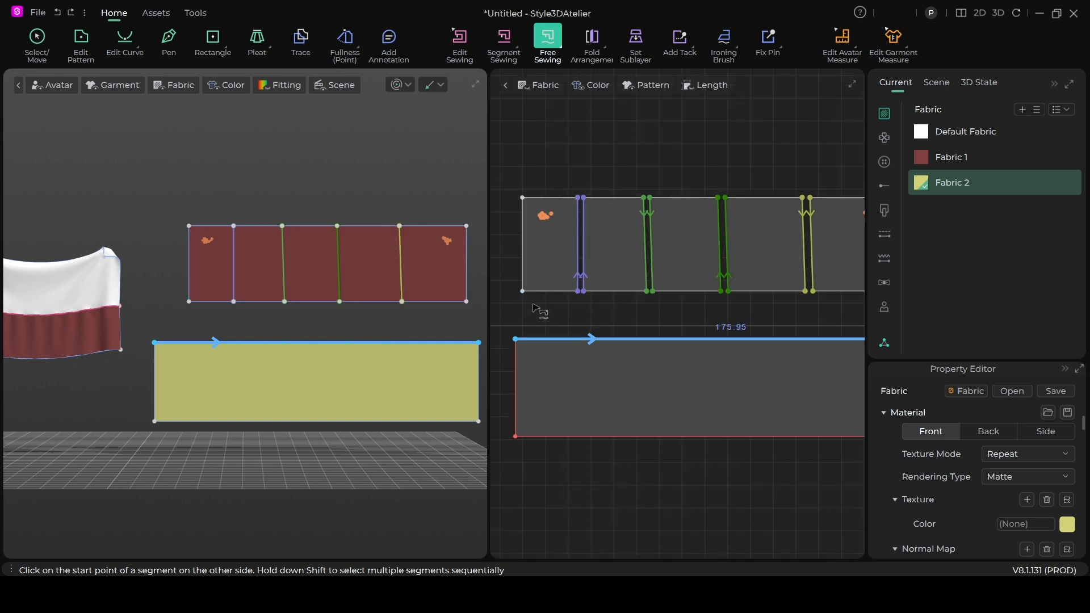
pyautogui.scroll(2, 524, 310)
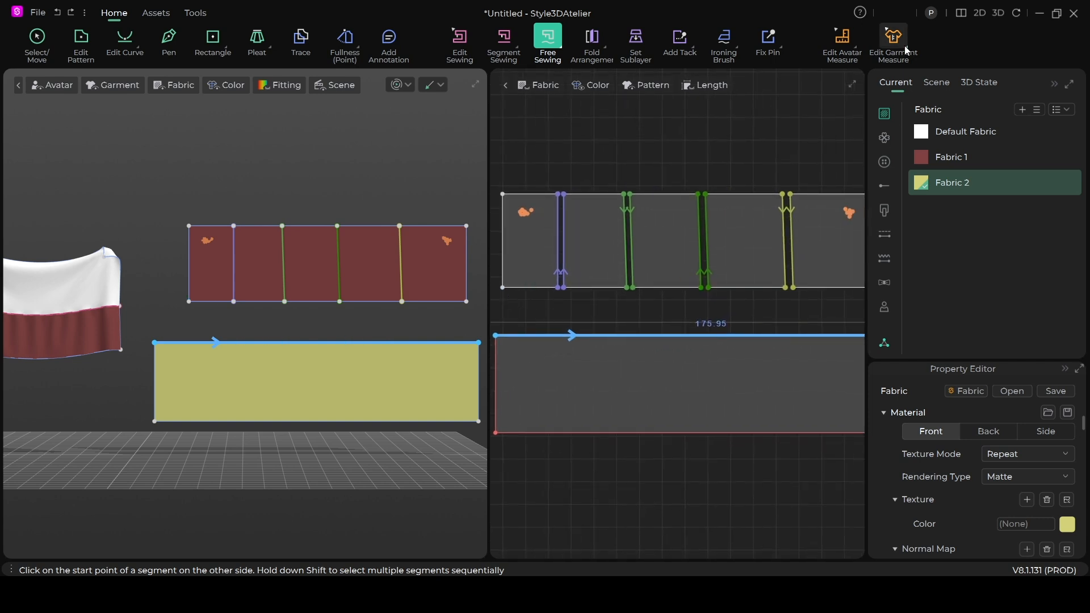
pyautogui.click(982, 13)
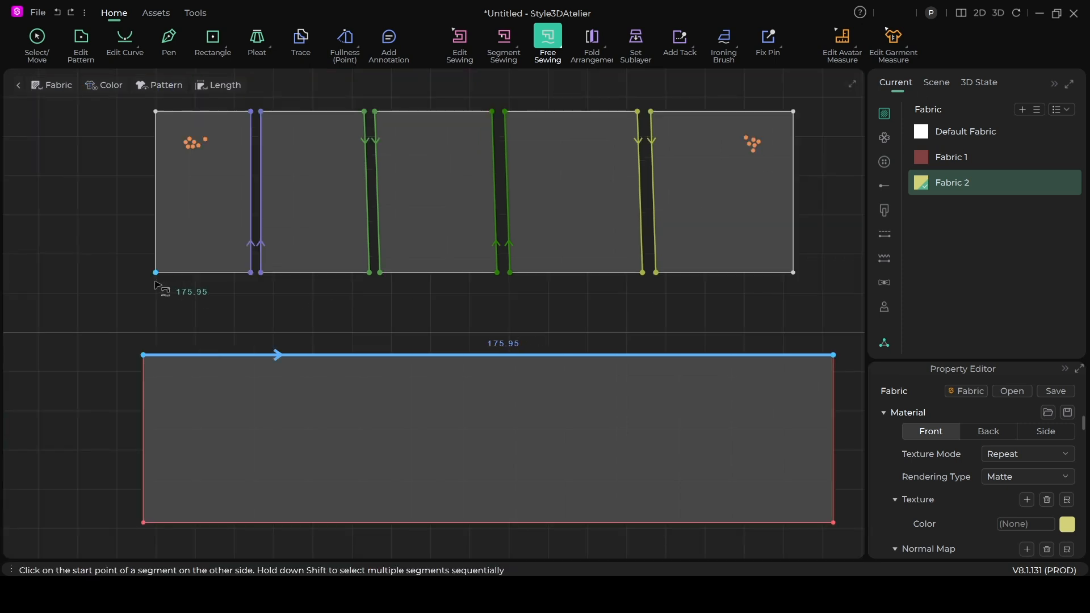
# Step: Complete the seam by joining the lower edges of all five panels in sequence to the yellow rectangle's upper edge
pyautogui.click(156, 274)
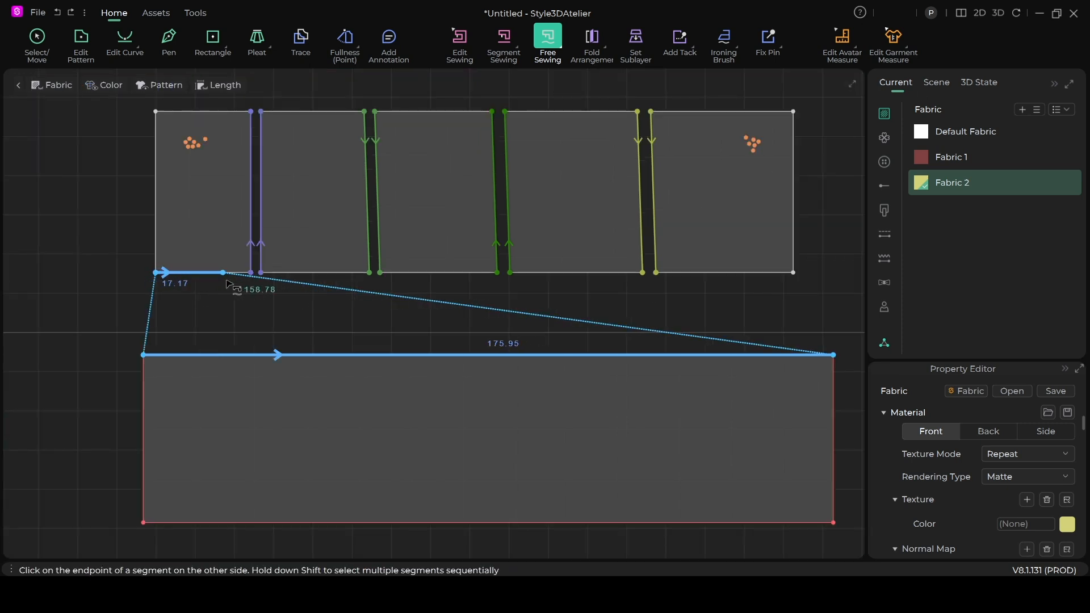
pyautogui.keyDown('shift'); pyautogui.click(251, 274); pyautogui.keyUp('shift')
pyautogui.keyDown('shift'); pyautogui.click(263, 273); pyautogui.keyUp('shift')
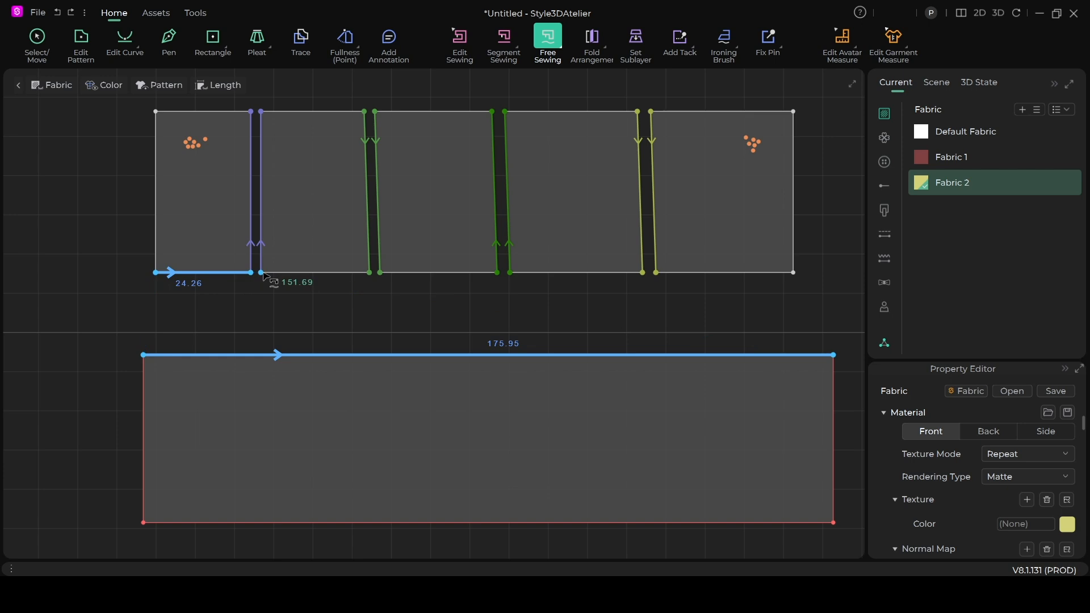
pyautogui.keyDown('shift'); pyautogui.click(370, 274); pyautogui.keyUp('shift')
pyautogui.keyDown('shift'); pyautogui.click(380, 273); pyautogui.keyUp('shift')
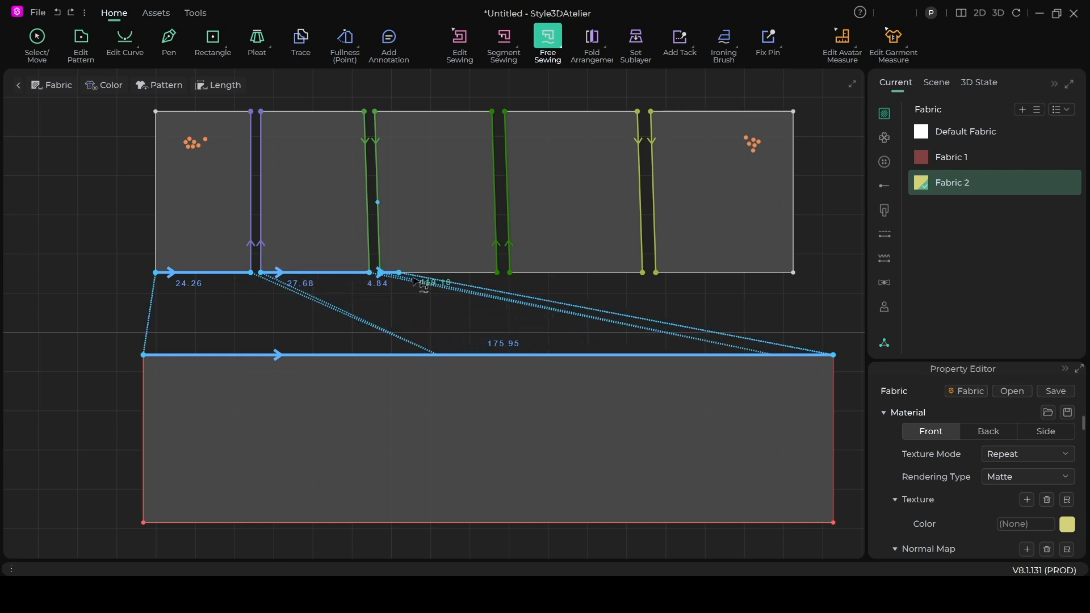
pyautogui.keyDown('shift'); pyautogui.click(497, 274); pyautogui.keyUp('shift')
pyautogui.keyDown('shift'); pyautogui.click(510, 274); pyautogui.keyUp('shift')
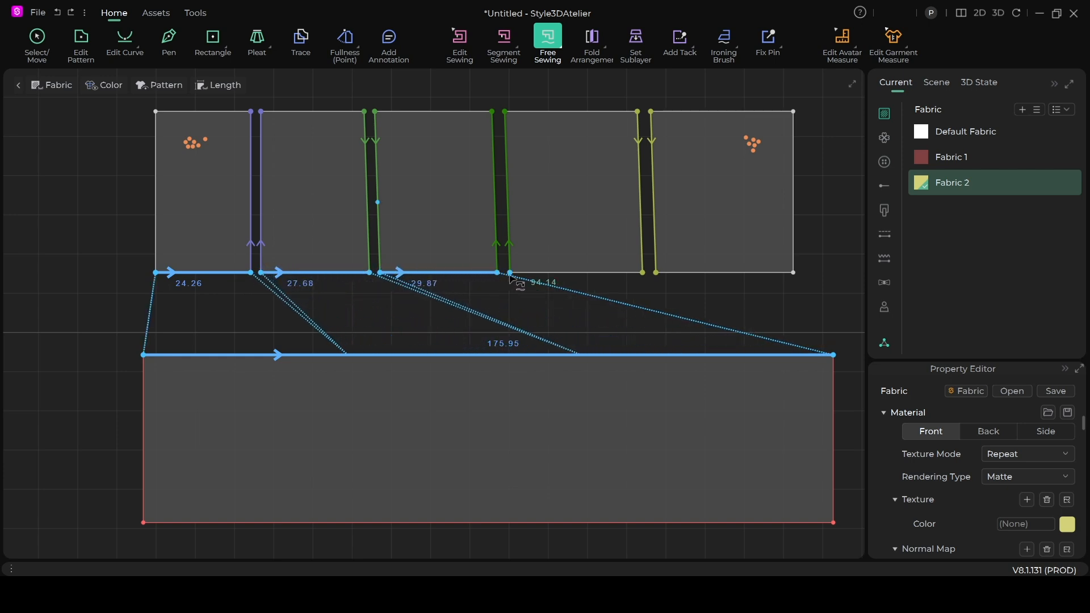
pyautogui.keyDown('shift'); pyautogui.click(643, 274); pyautogui.keyUp('shift')
pyautogui.keyDown('shift'); pyautogui.click(656, 273); pyautogui.keyUp('shift')
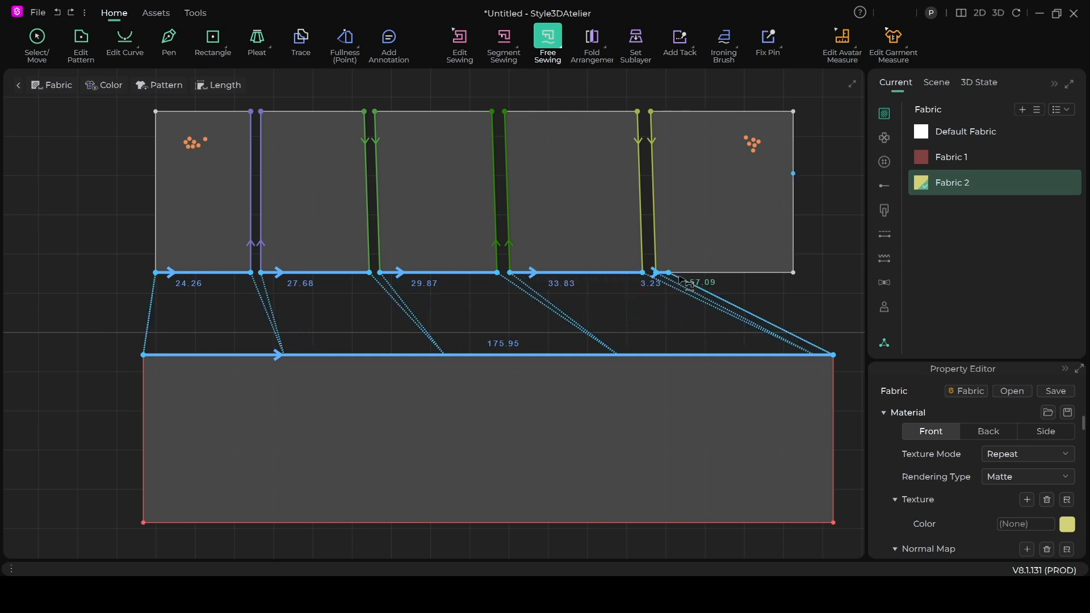
pyautogui.keyDown('shift'); pyautogui.click(793, 273); pyautogui.keyUp('shift')
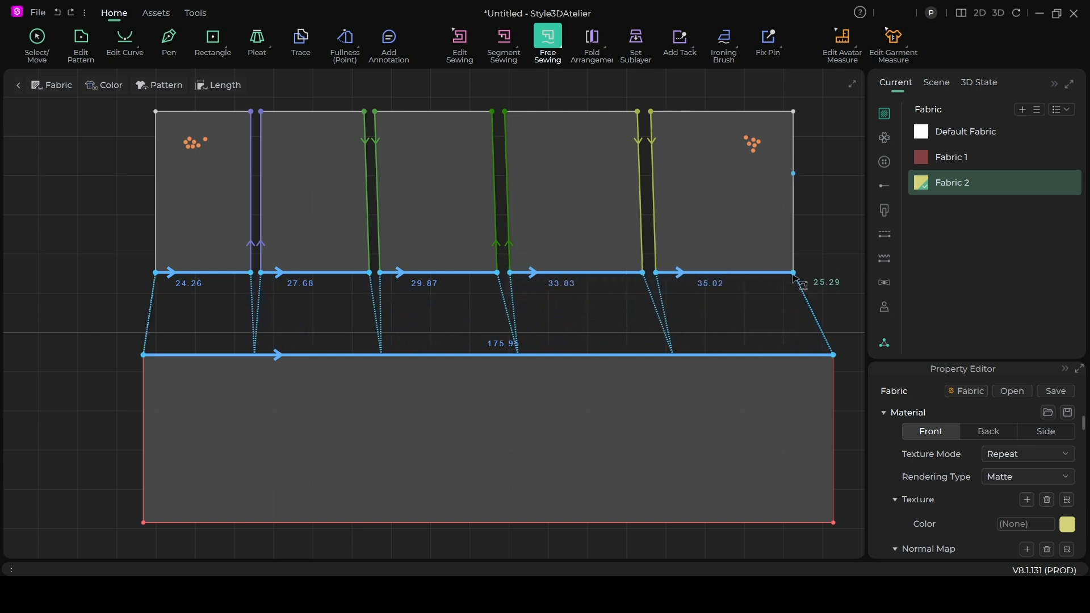
pyautogui.click(793, 273)
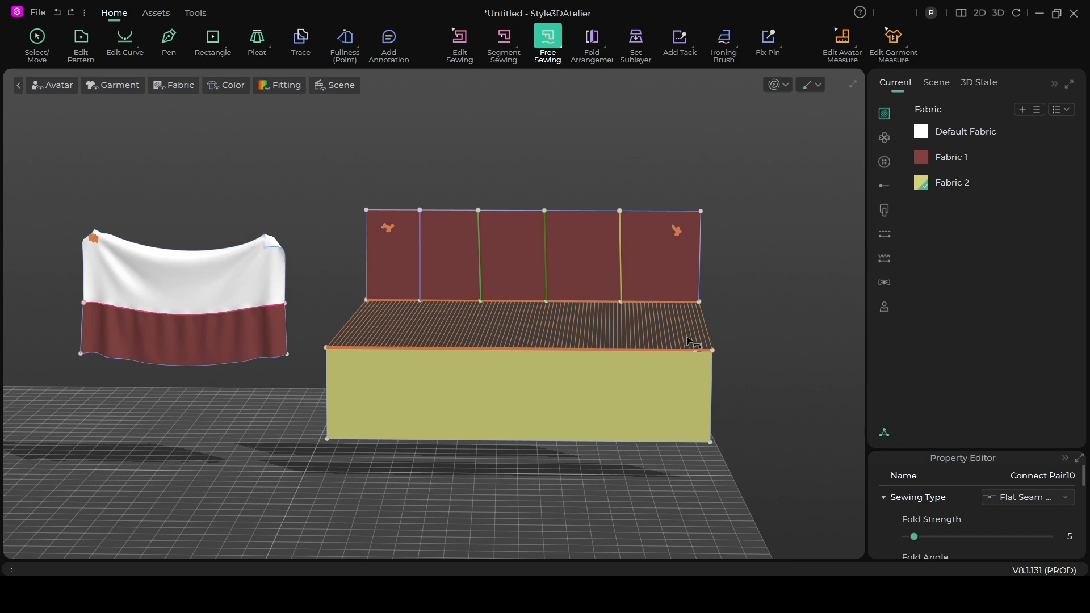
# Step: Run the simulation on the sewn panels and yellow rectangle in the 3D view
pyautogui.click(775, 86)
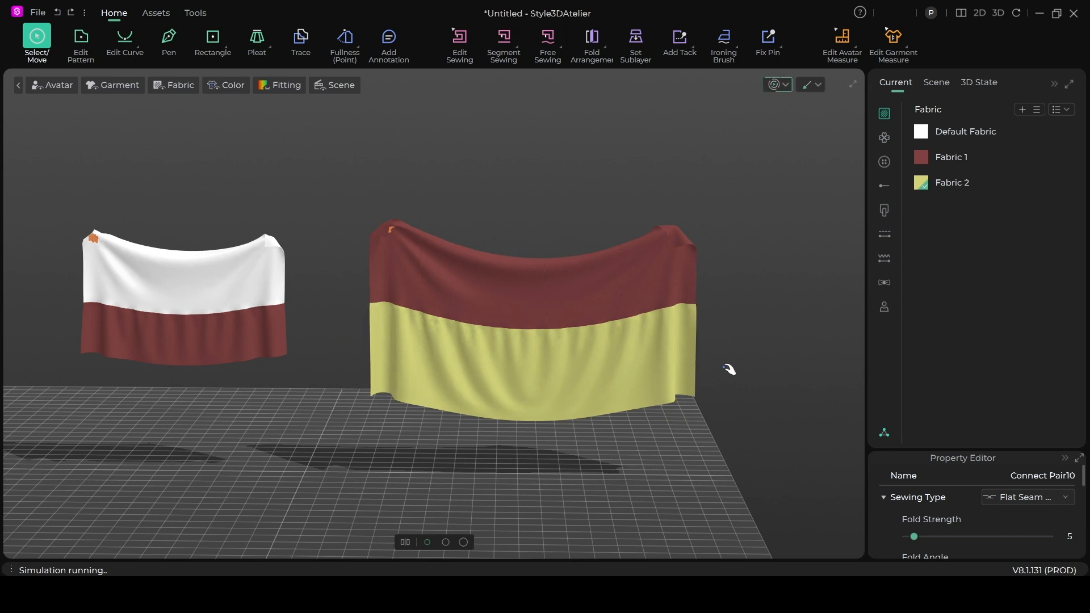
pyautogui.scroll(-1, 730, 367)
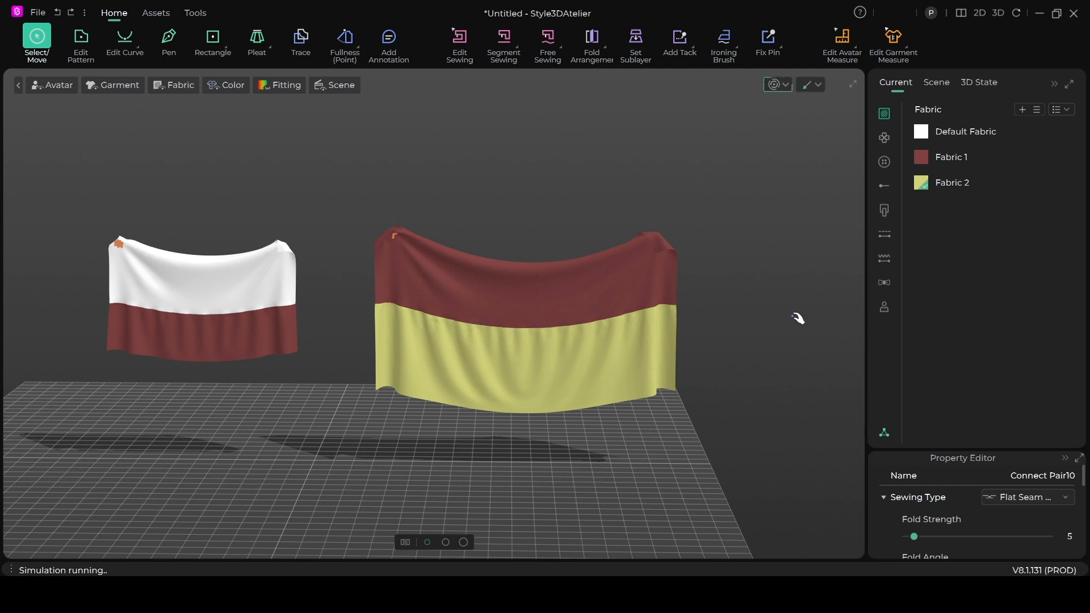
# Step: Stop the simulation and restore the side-by-side 3D and 2D views with the Select/Move tool active
pyautogui.click(774, 85)
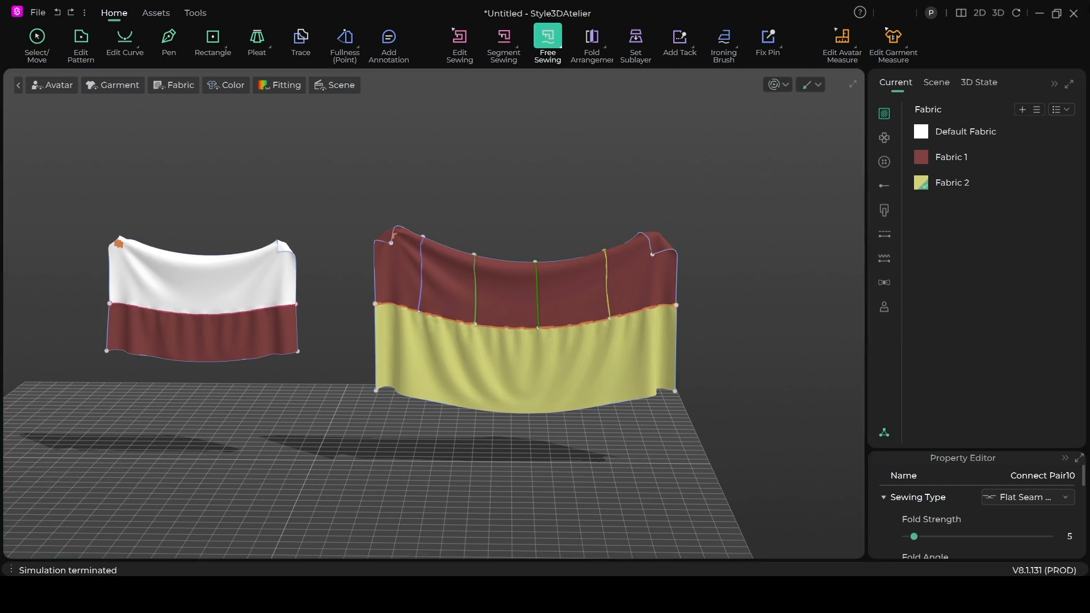
pyautogui.click(1015, 13)
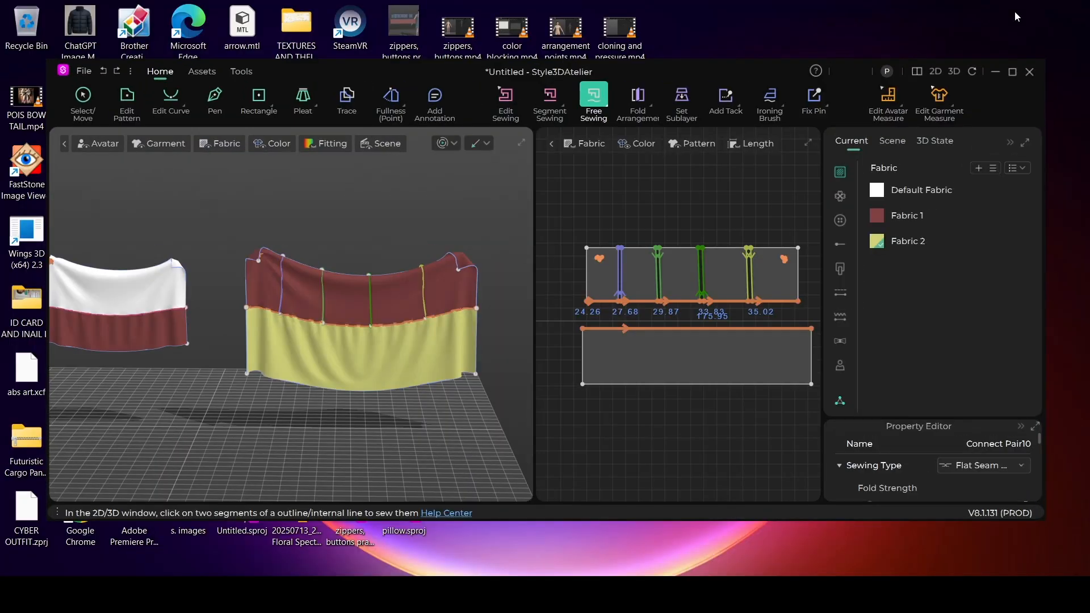
pyautogui.click(1013, 71)
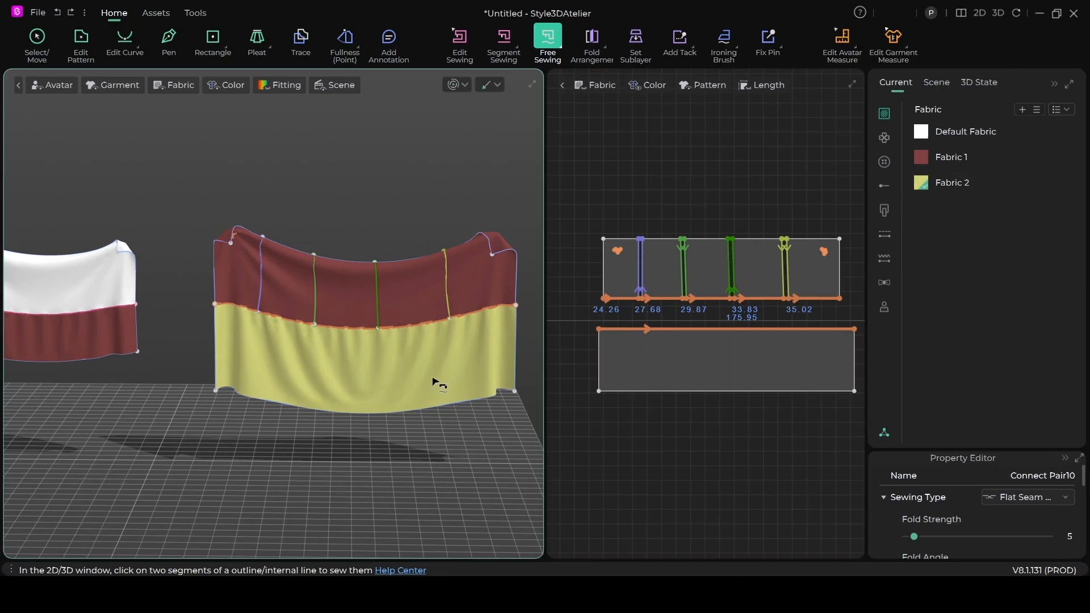
pyautogui.scroll(1, 388, 436)
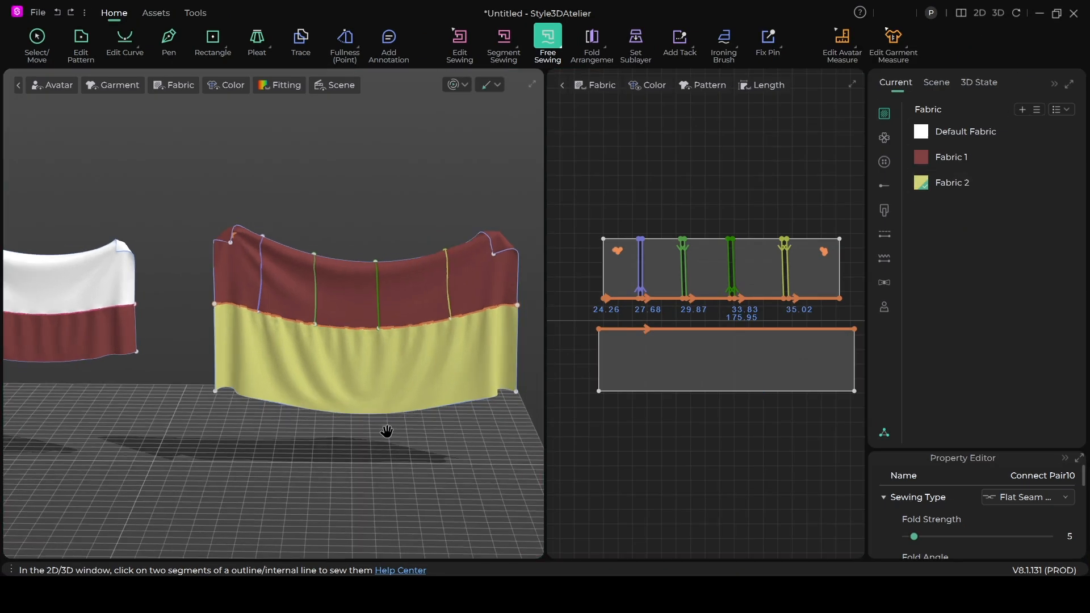
pyautogui.moveTo(384, 434); pyautogui.dragTo(304, 419, button='middle')
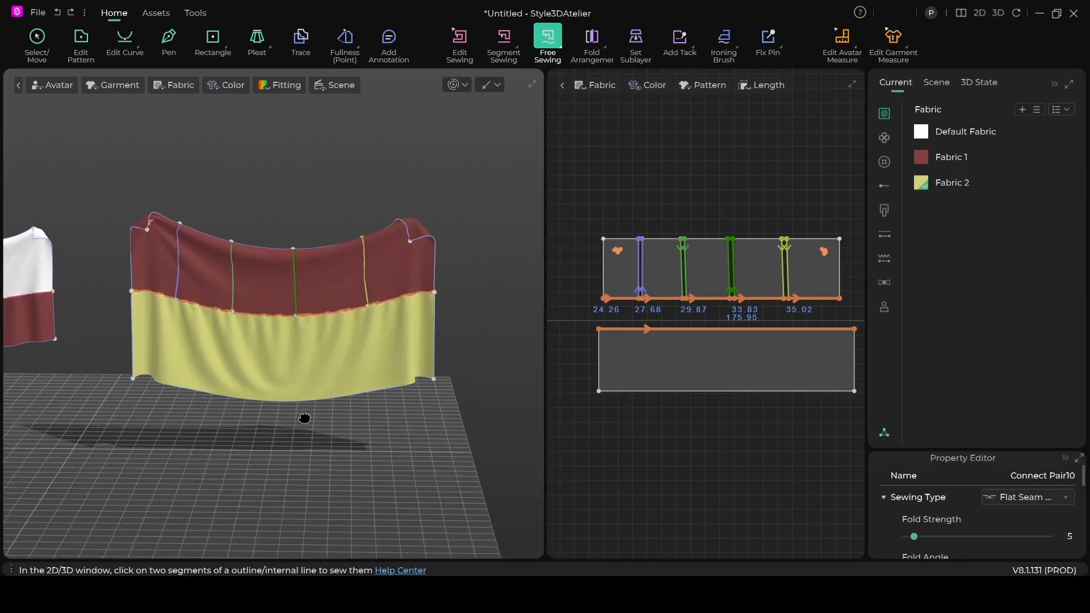
pyautogui.click(37, 42)
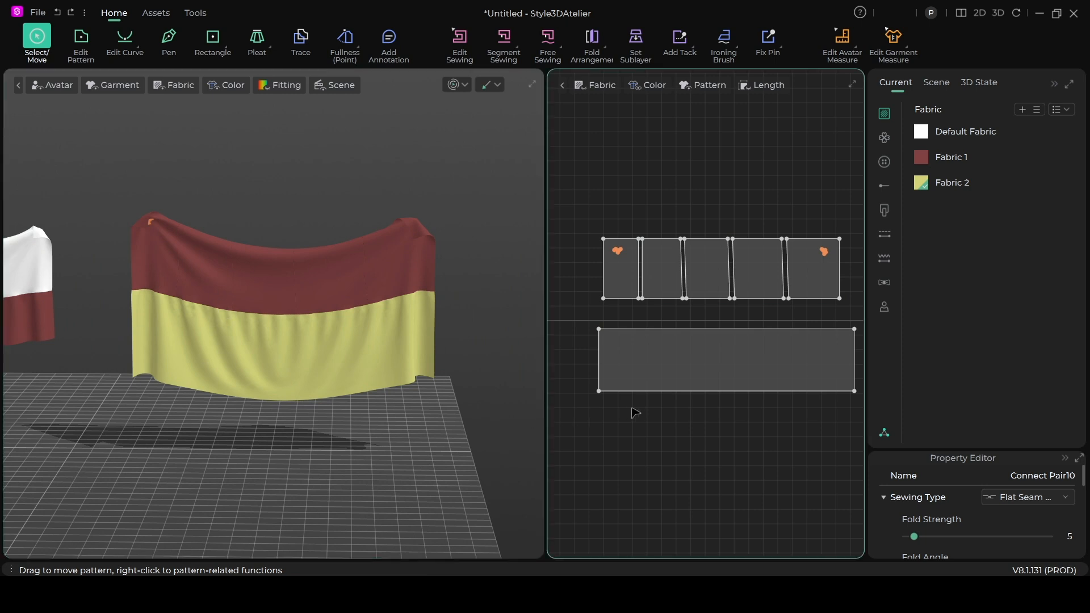
# Step: Draw a new rectangle about 126 wide and 32 high in the empty 2D area beside the existing patterns
pyautogui.scroll(-2, 632, 412)
pyautogui.scroll(2, 643, 435)
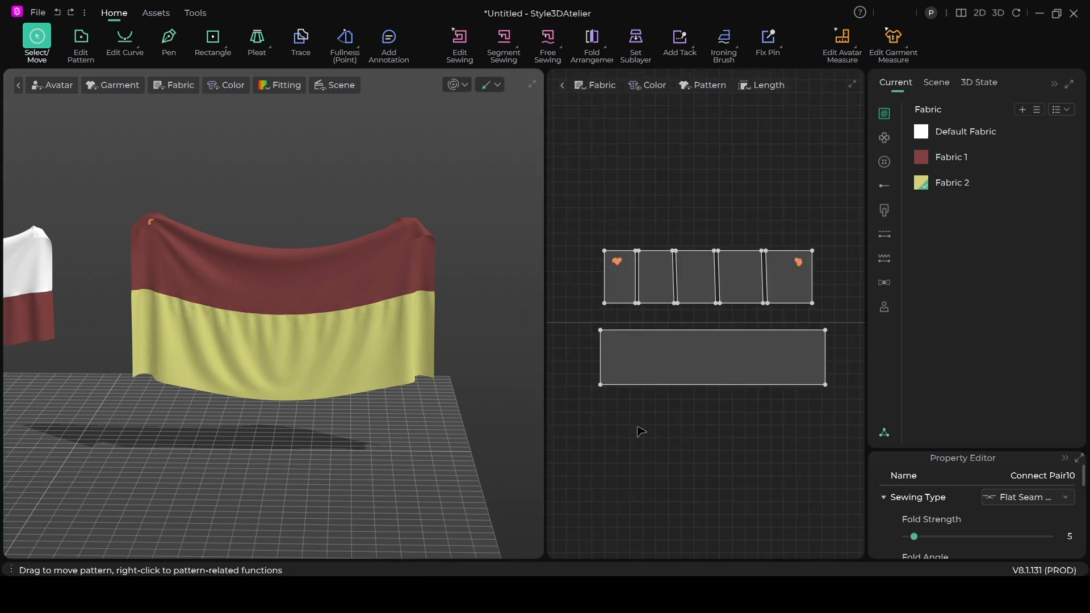
pyautogui.moveTo(633, 424); pyautogui.dragTo(623, 380, button='right')
pyautogui.scroll(-3, 337, 414)
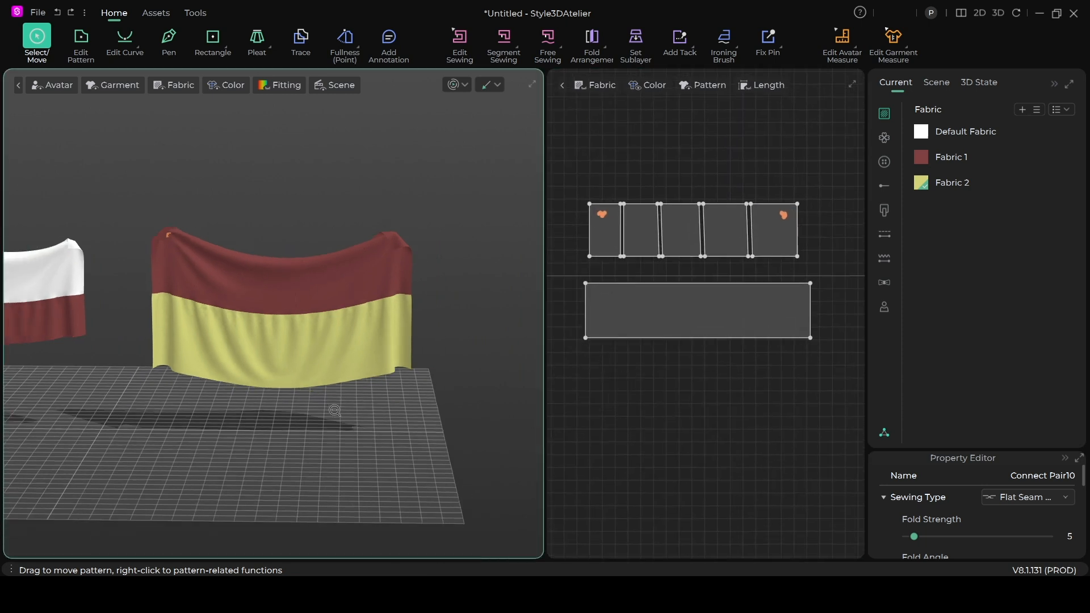
pyautogui.moveTo(329, 405); pyautogui.dragTo(420, 406, button='middle')
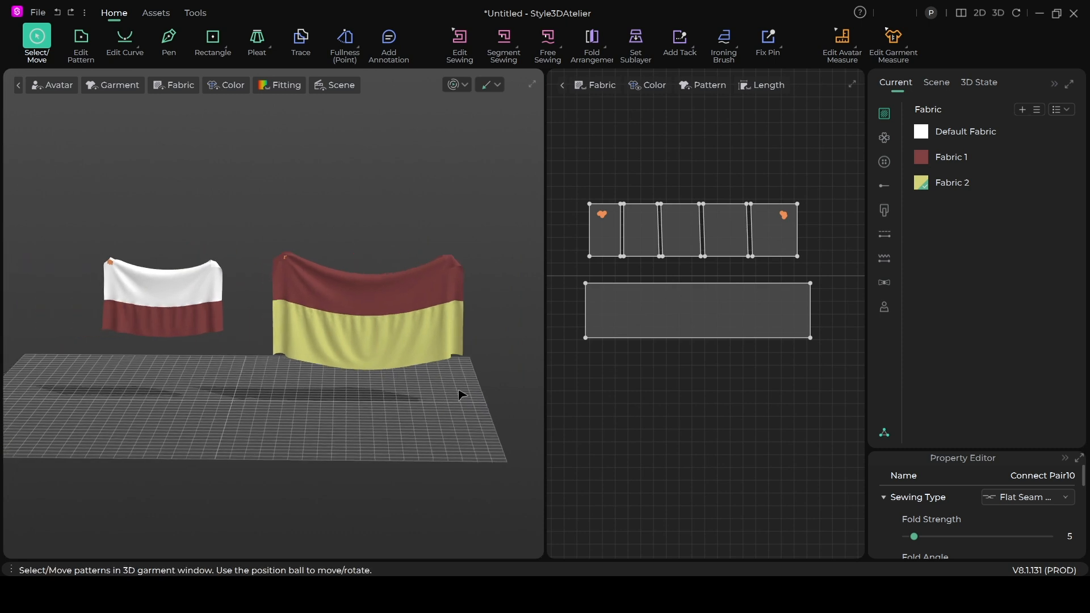
pyautogui.moveTo(398, 423); pyautogui.dragTo(474, 410, button='middle')
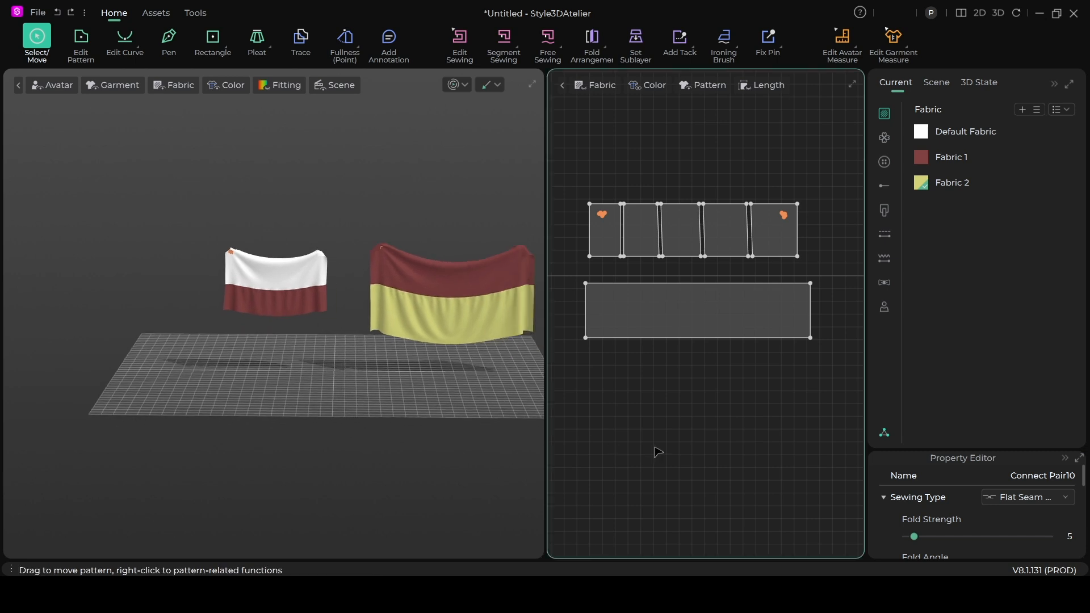
pyautogui.scroll(-3, 656, 450)
pyautogui.moveTo(657, 451); pyautogui.dragTo(538, 384, button='middle')
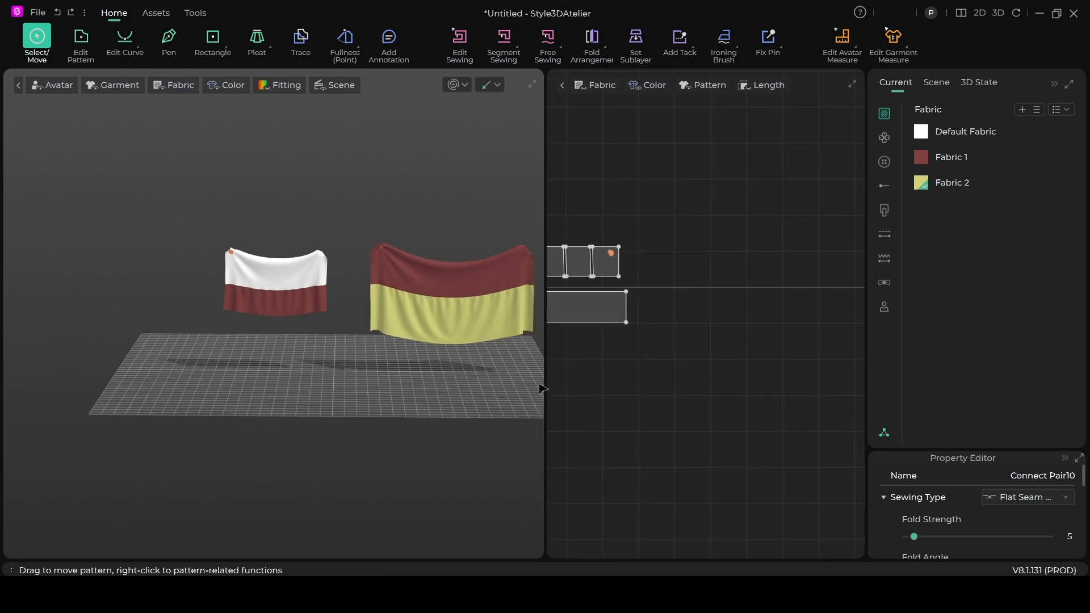
pyautogui.scroll(2, 667, 373)
pyautogui.moveTo(666, 369); pyautogui.dragTo(603, 407, button='middle')
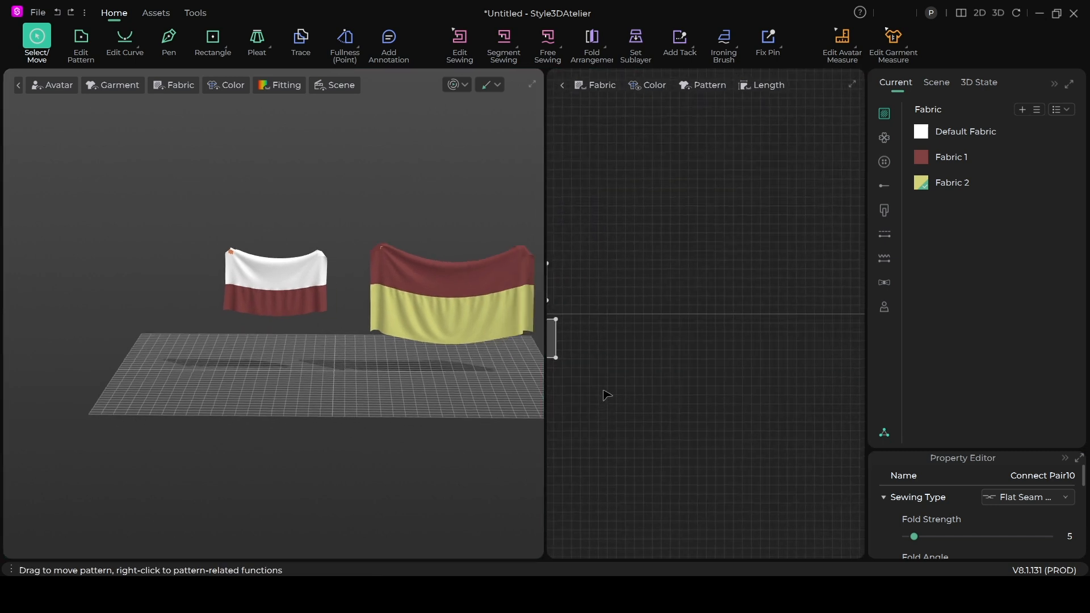
pyautogui.click(213, 37)
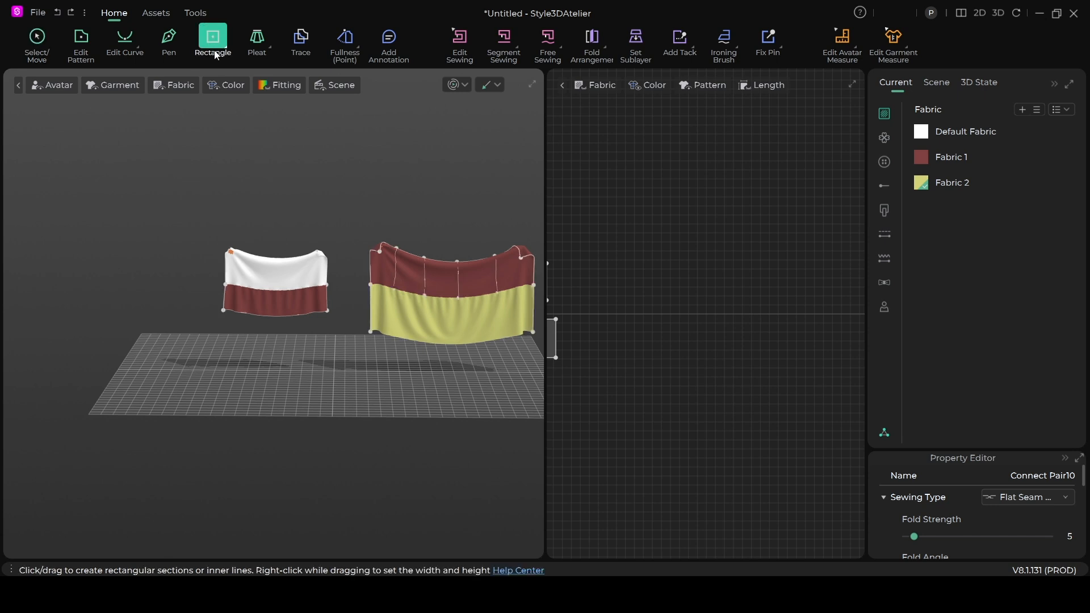
pyautogui.moveTo(631, 265); pyautogui.dragTo(740, 301)
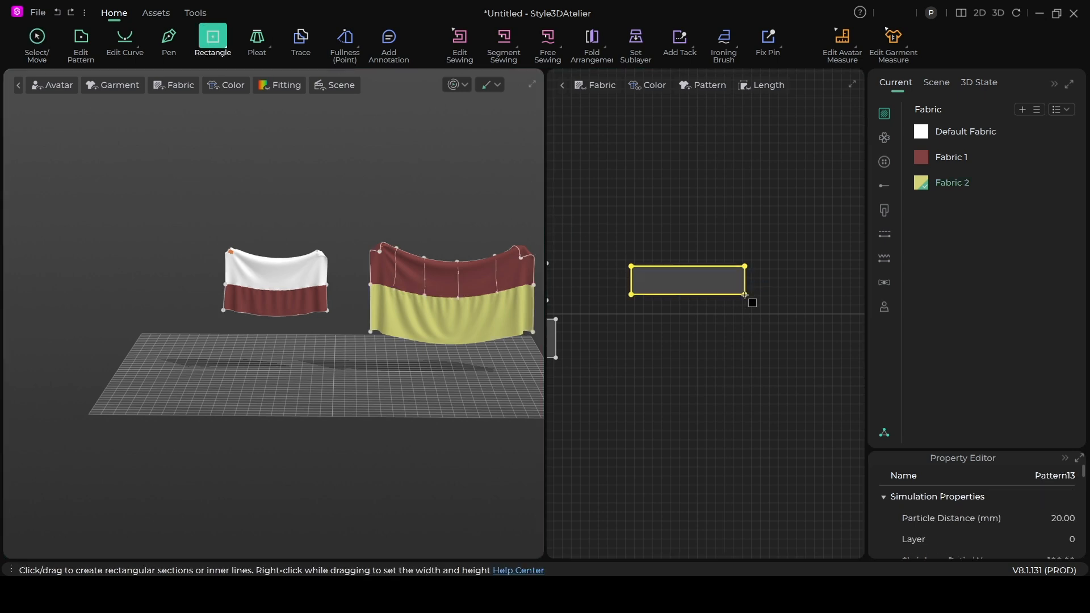
# Step: Move the new yellow rectangle in the 3D view to the free space left of the white and red cloth
pyautogui.scroll(-3, 432, 397)
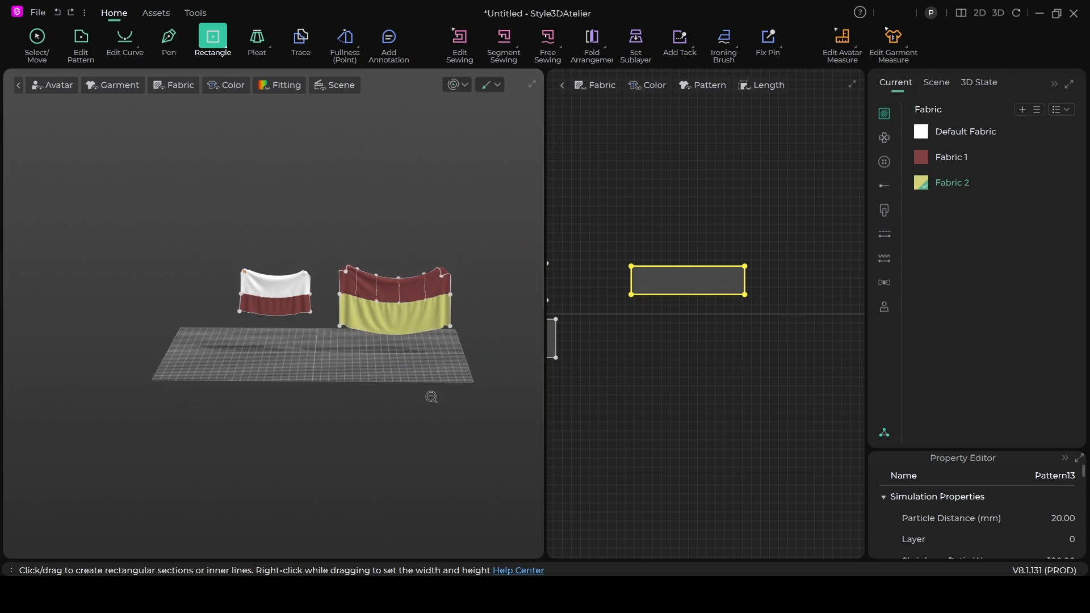
pyautogui.click(37, 37)
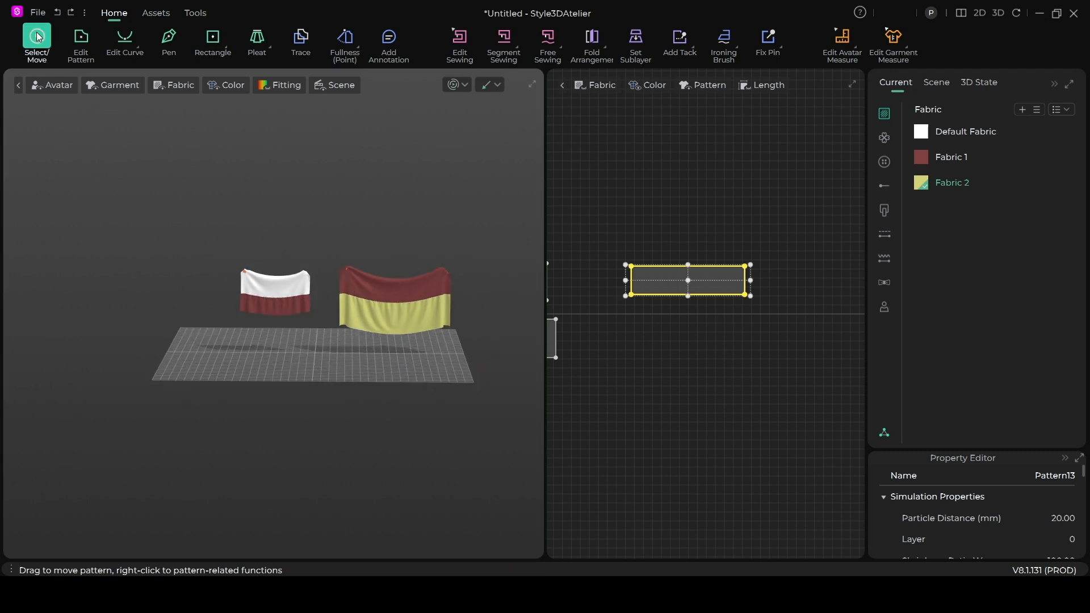
pyautogui.scroll(-2, 229, 241)
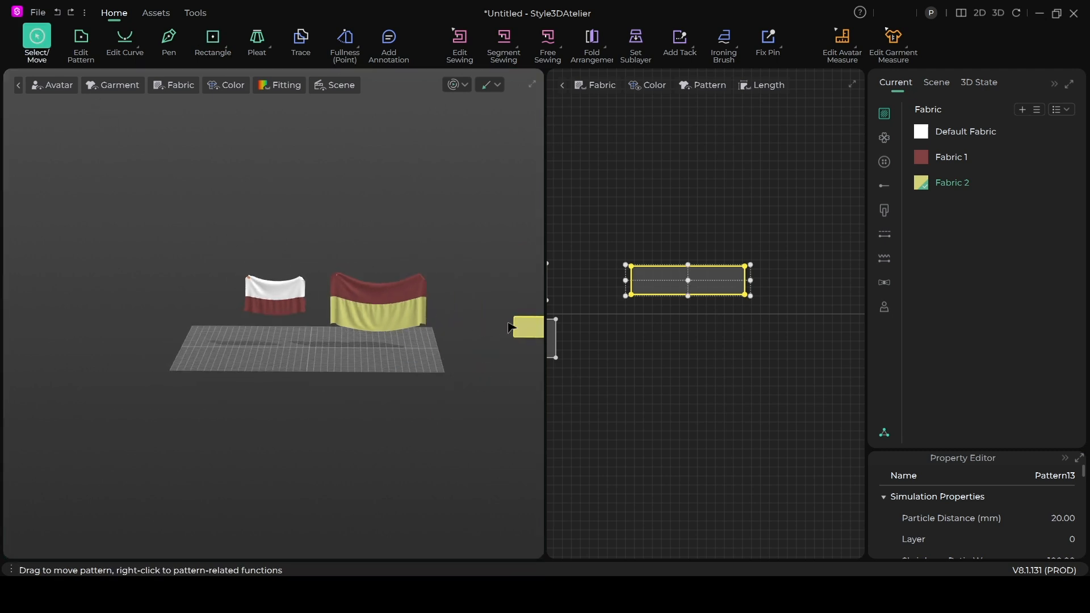
pyautogui.moveTo(529, 331); pyautogui.dragTo(157, 296)
pyautogui.scroll(3, 217, 343)
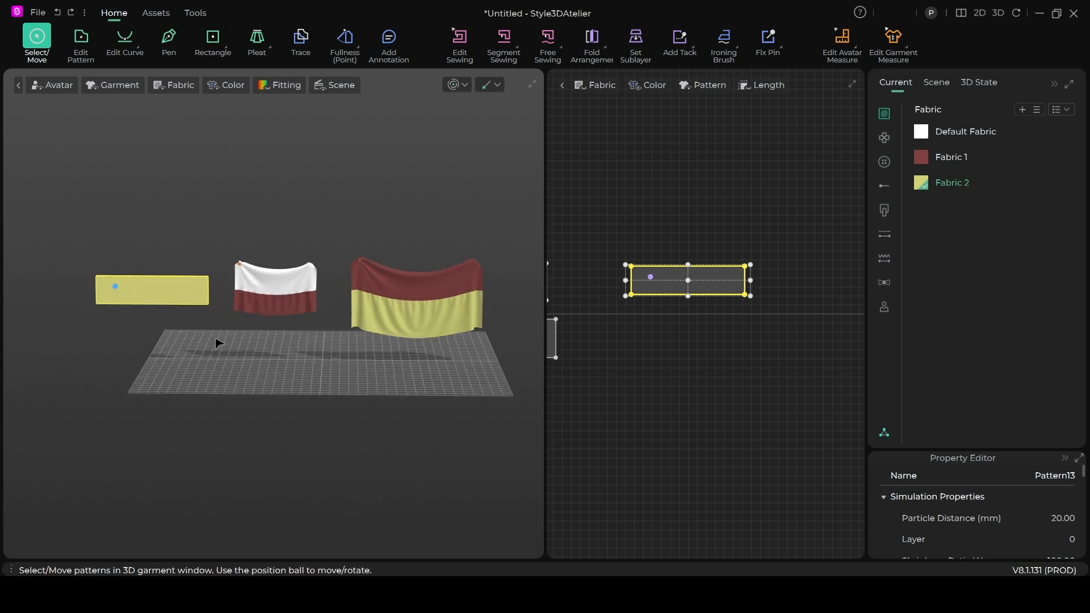
pyautogui.scroll(3, 220, 344)
pyautogui.moveTo(221, 342); pyautogui.dragTo(342, 341, button='middle')
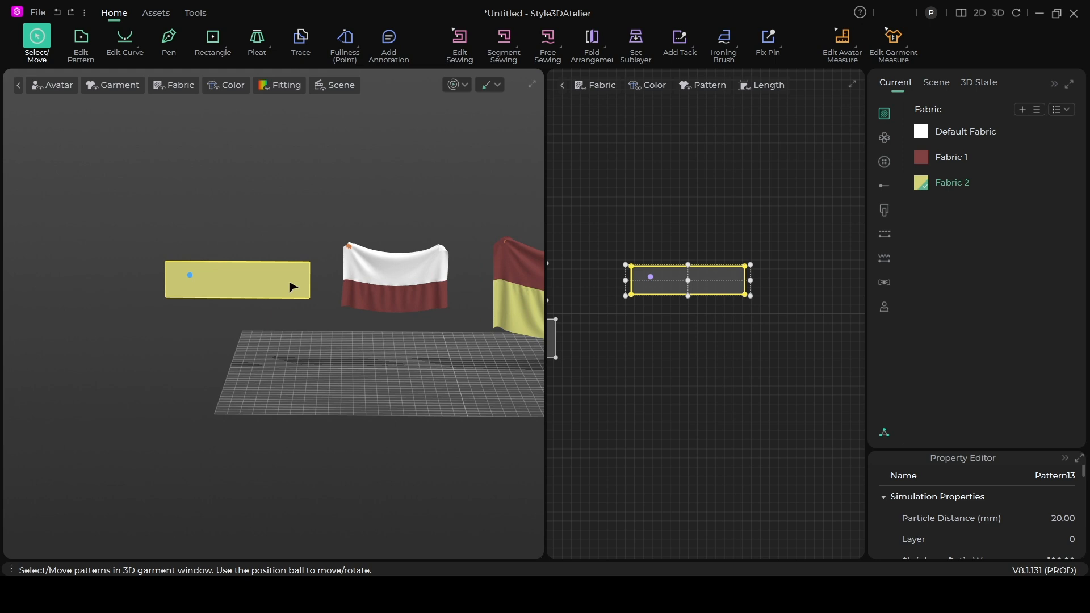
# Step: Fix the new yellow rectangle with pins at its two upper corners
pyautogui.click(767, 42)
pyautogui.scroll(2, 329, 246)
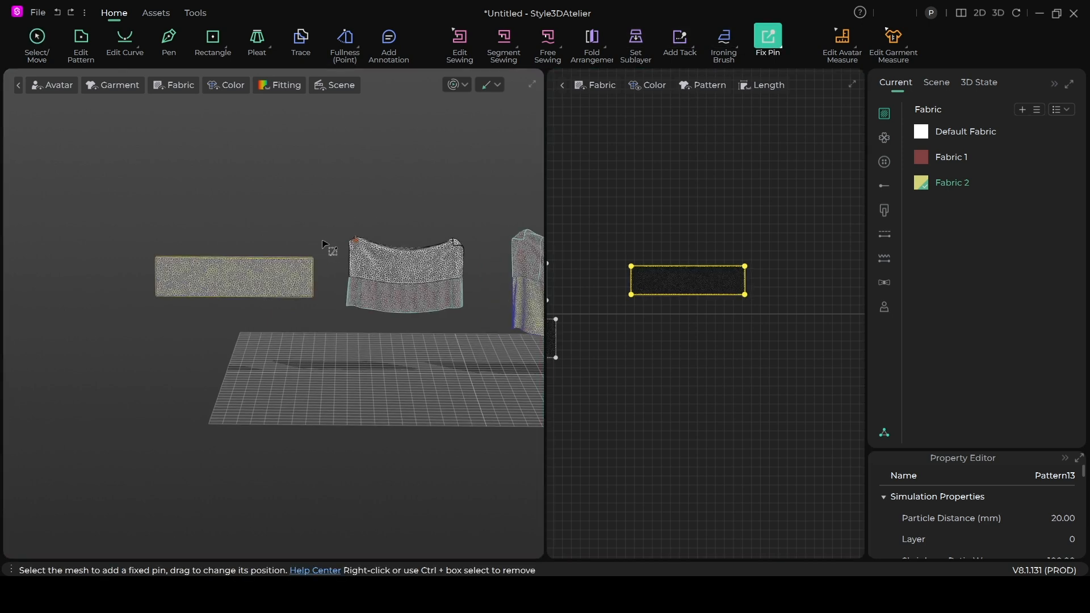
pyautogui.click(159, 261)
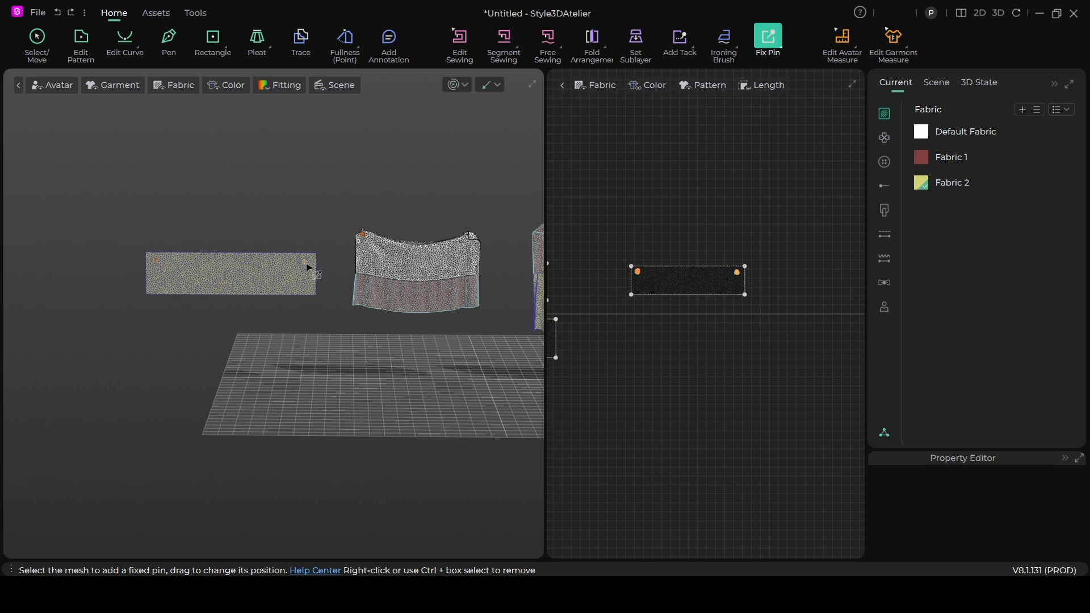
pyautogui.click(33, 40)
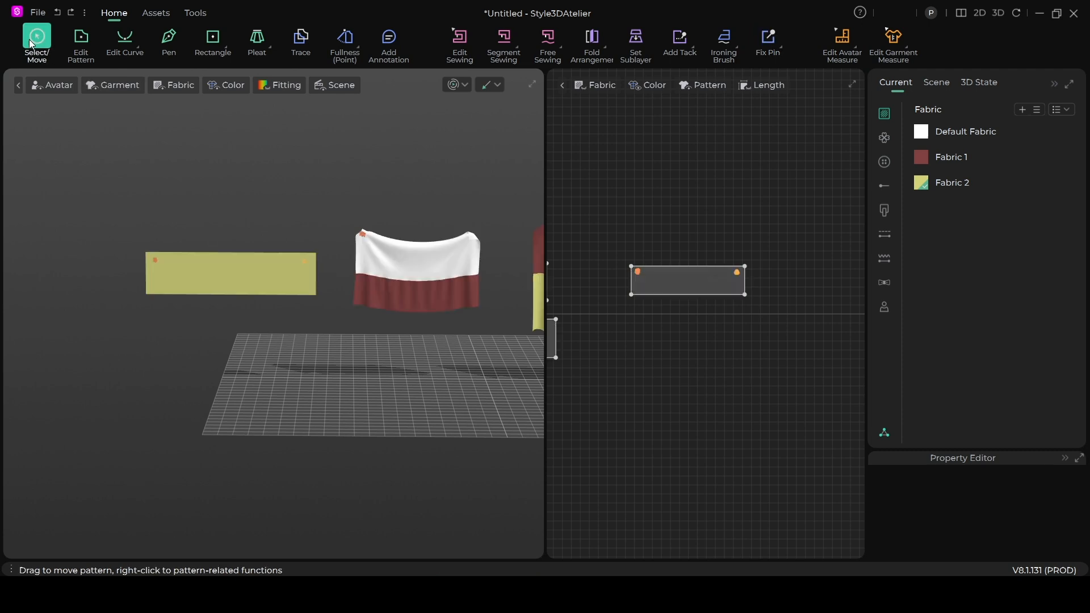
# Step: Draw two near-vertical internal lines with the Pen across the pinned rectangle, about 23 and 72 from its left side
pyautogui.scroll(-4, 206, 278)
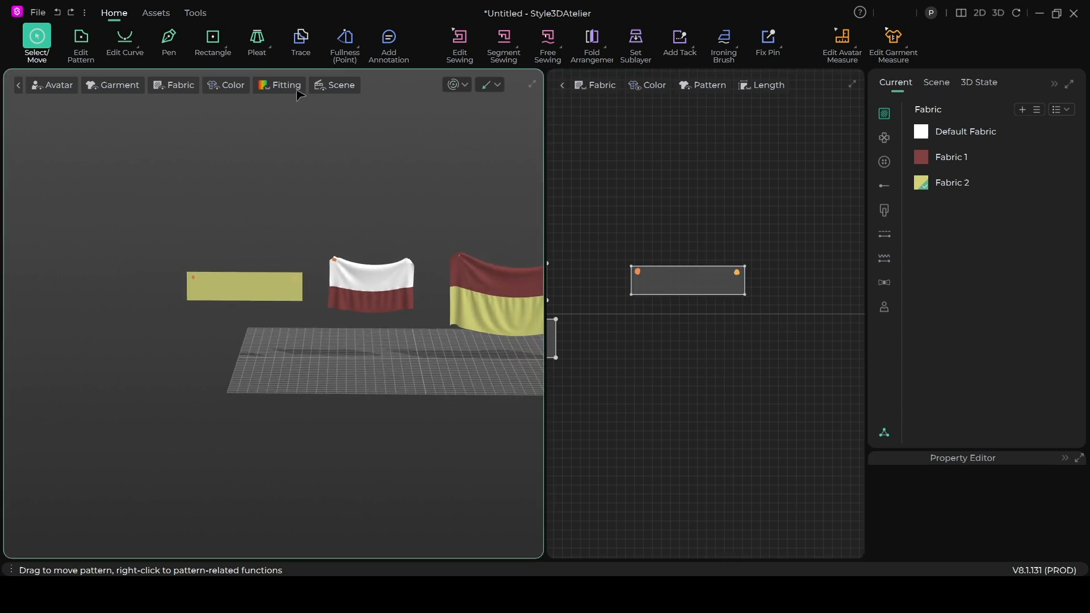
pyautogui.click(170, 39)
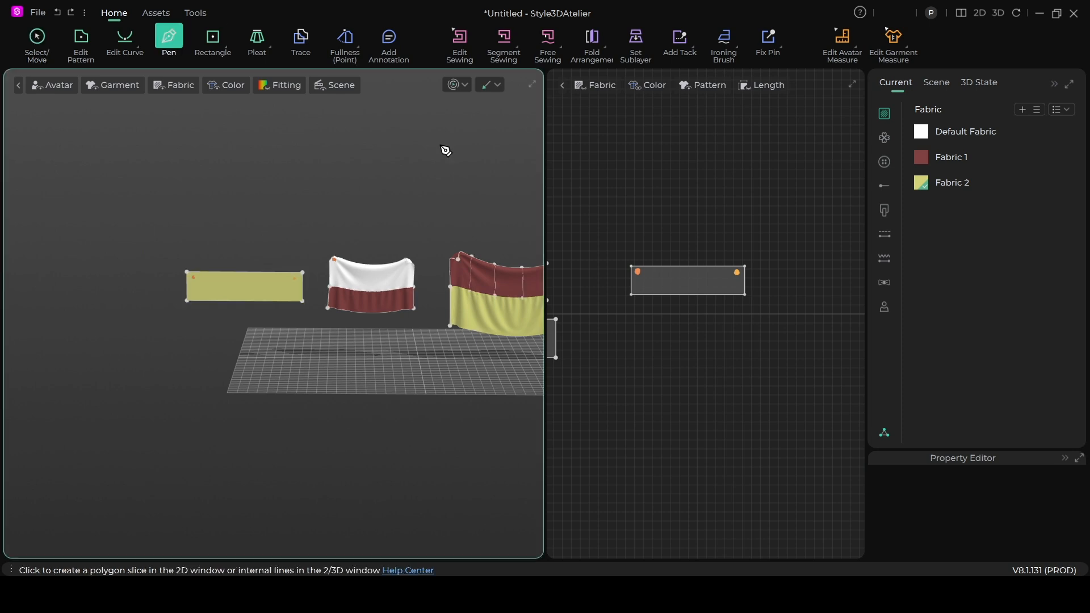
pyautogui.scroll(3, 704, 275)
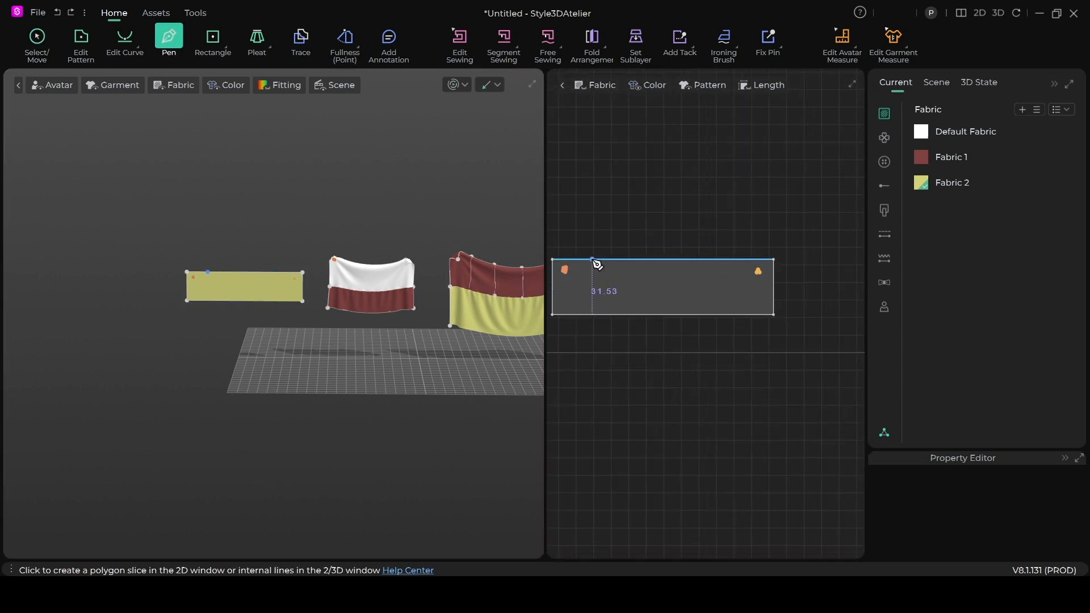
pyautogui.click(595, 260)
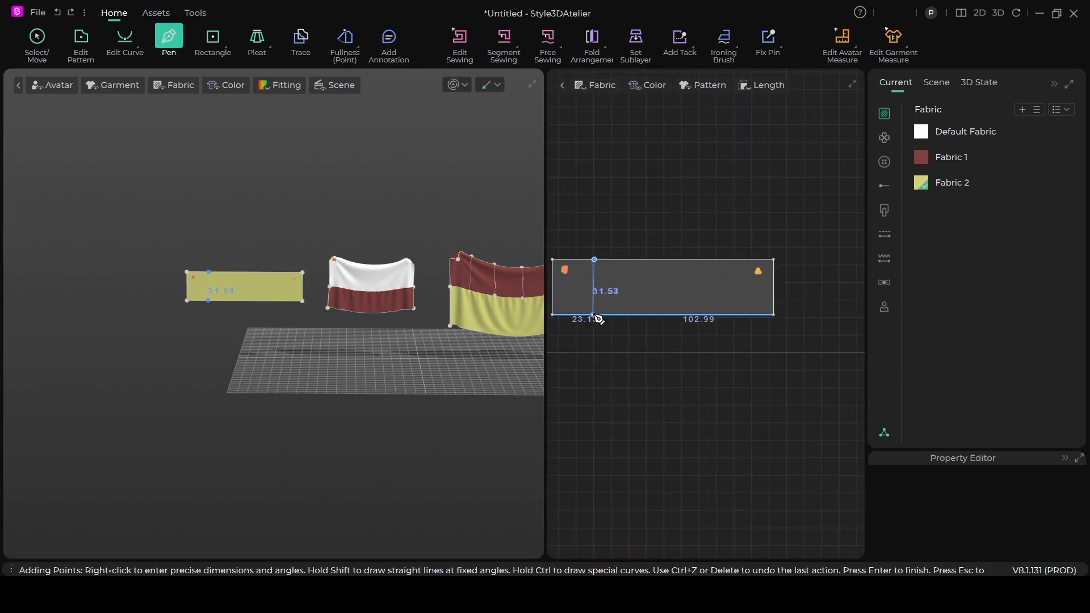
pyautogui.click(595, 315)
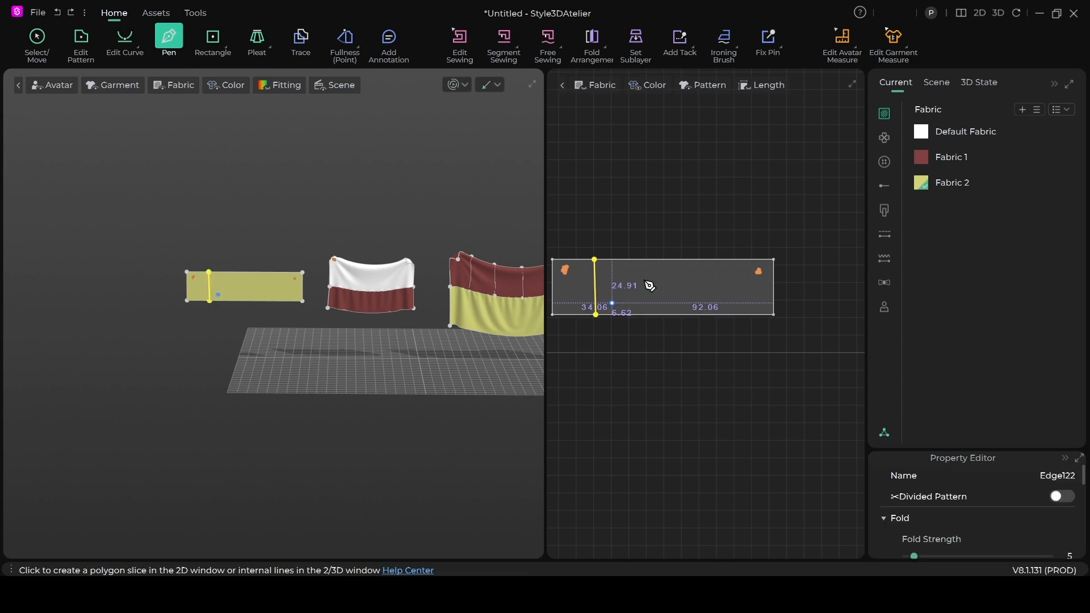
pyautogui.click(676, 260)
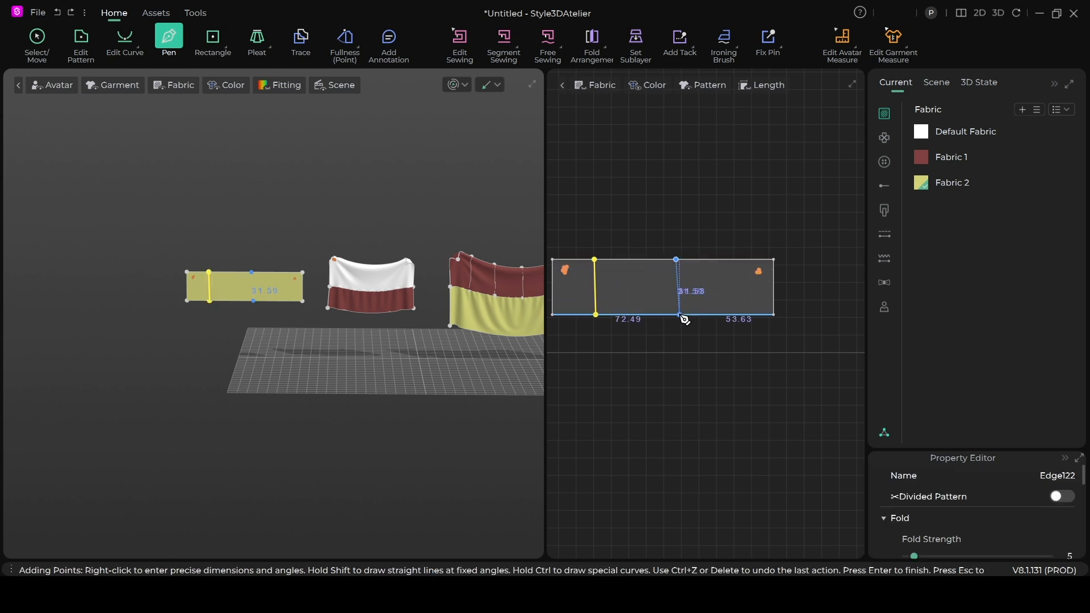
pyautogui.click(680, 315)
pyautogui.scroll(-2, 681, 348)
pyautogui.scroll(2, 682, 361)
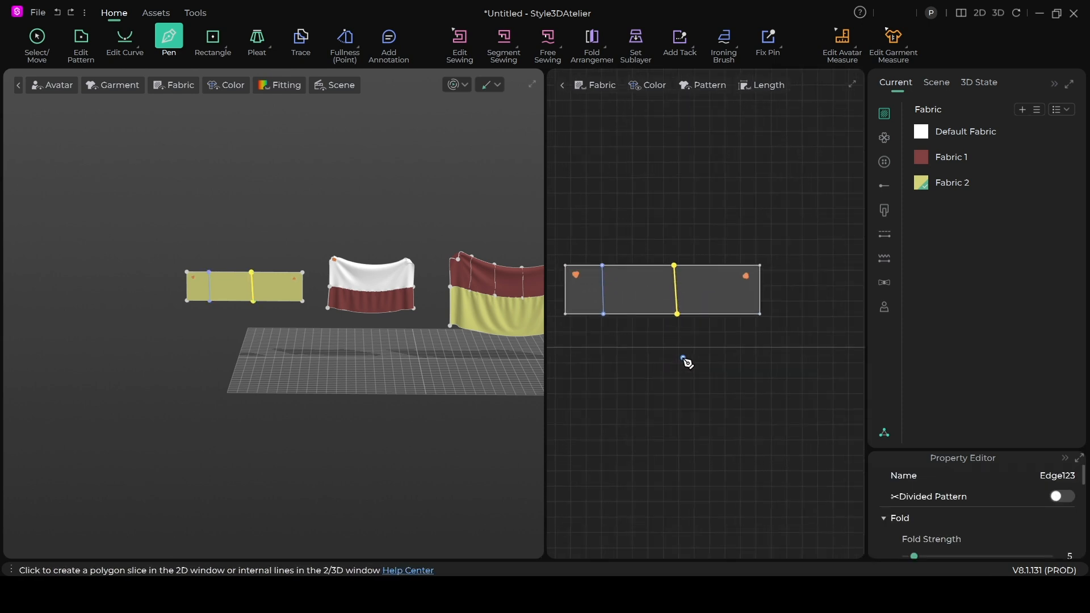
pyautogui.moveTo(688, 363); pyautogui.dragTo(709, 351, button='middle')
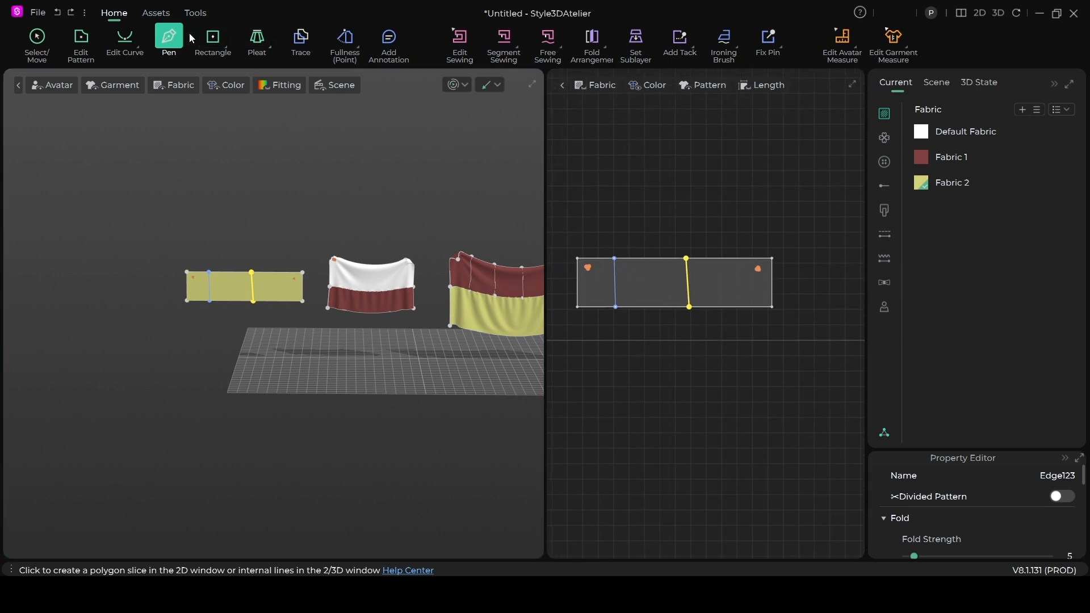
# Step: Apply Cut and Sew to both internal lines of the pinned rectangle, dividing it into three panels
pyautogui.click(86, 43)
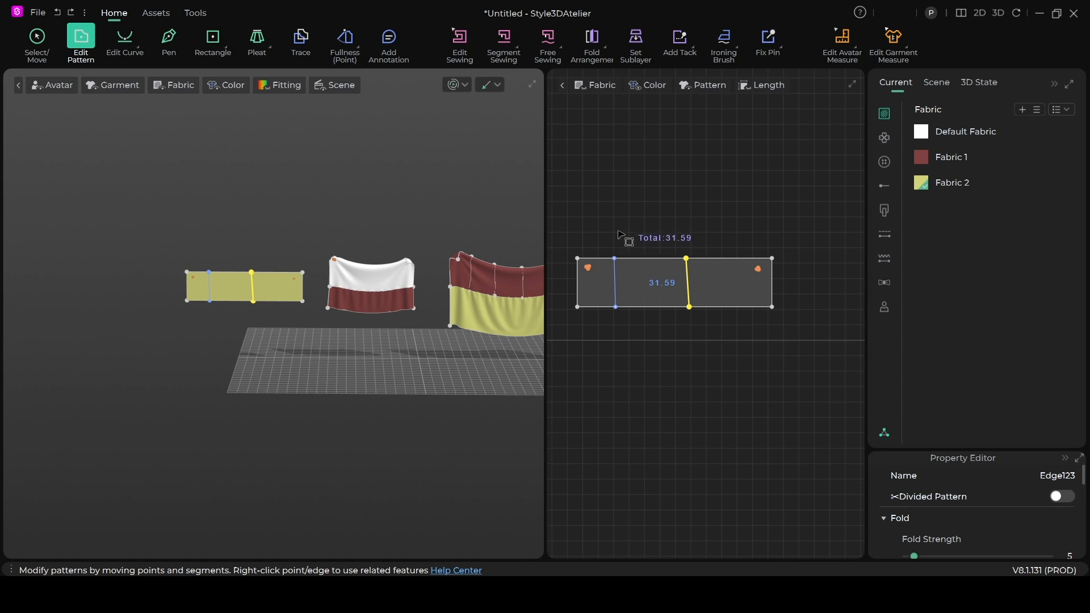
pyautogui.rightClick(614, 293)
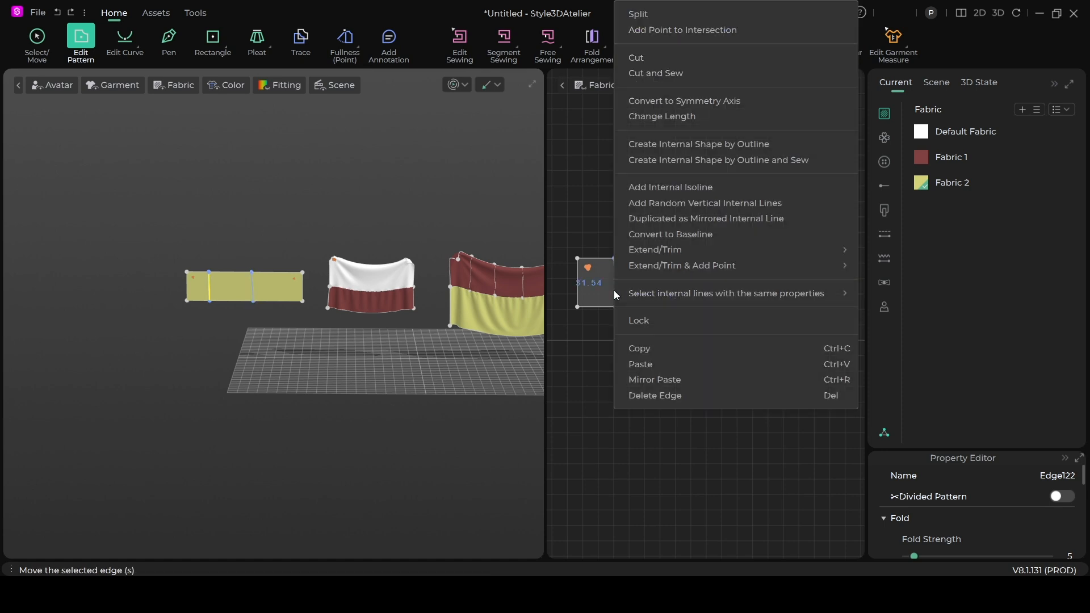
pyautogui.click(668, 76)
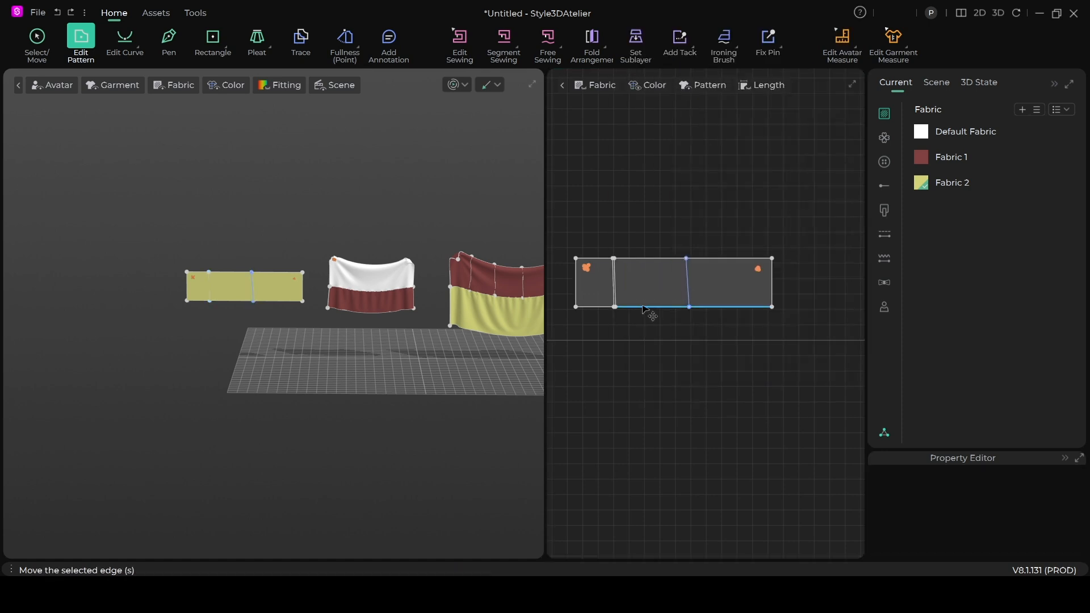
pyautogui.rightClick(688, 292)
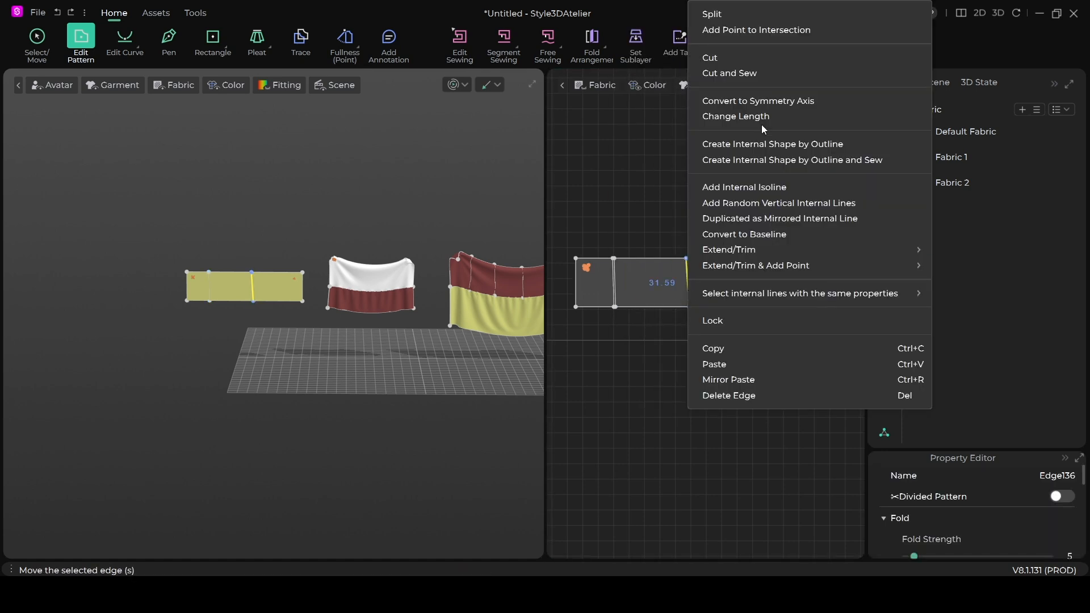
pyautogui.click(764, 71)
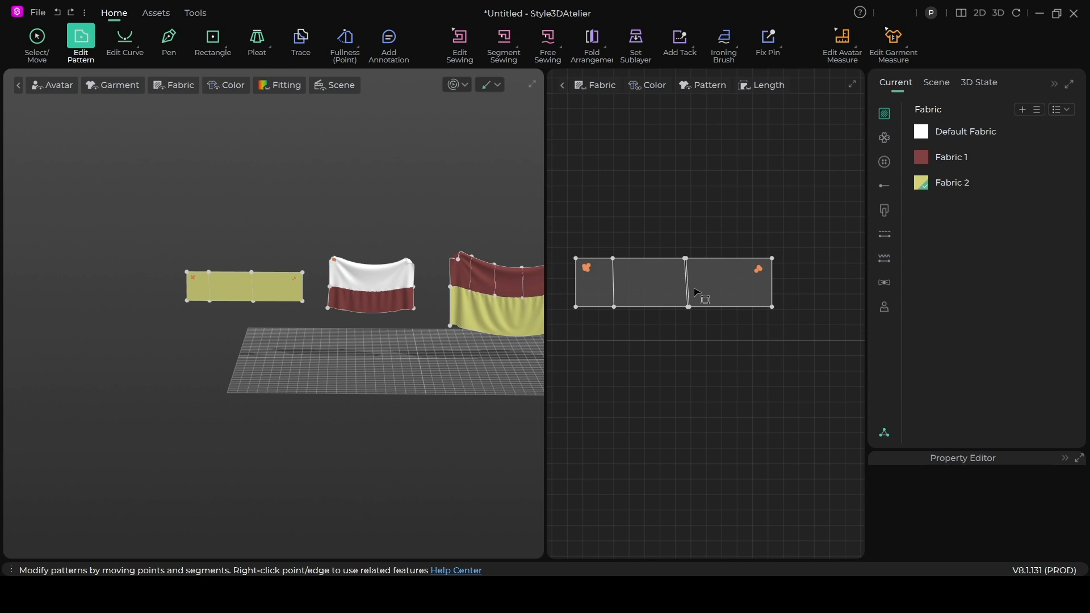
# Step: Draw a rectangle about 129 wide just below the three-panel pattern in the 2D view, roughly matching its full width
pyautogui.scroll(-3, 687, 349)
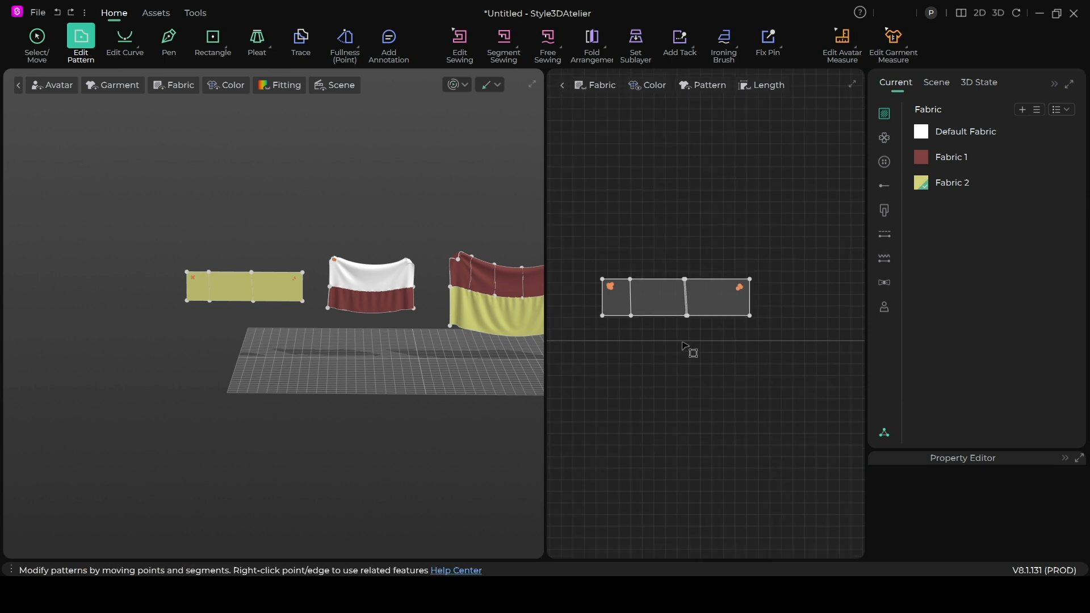
pyautogui.click(217, 41)
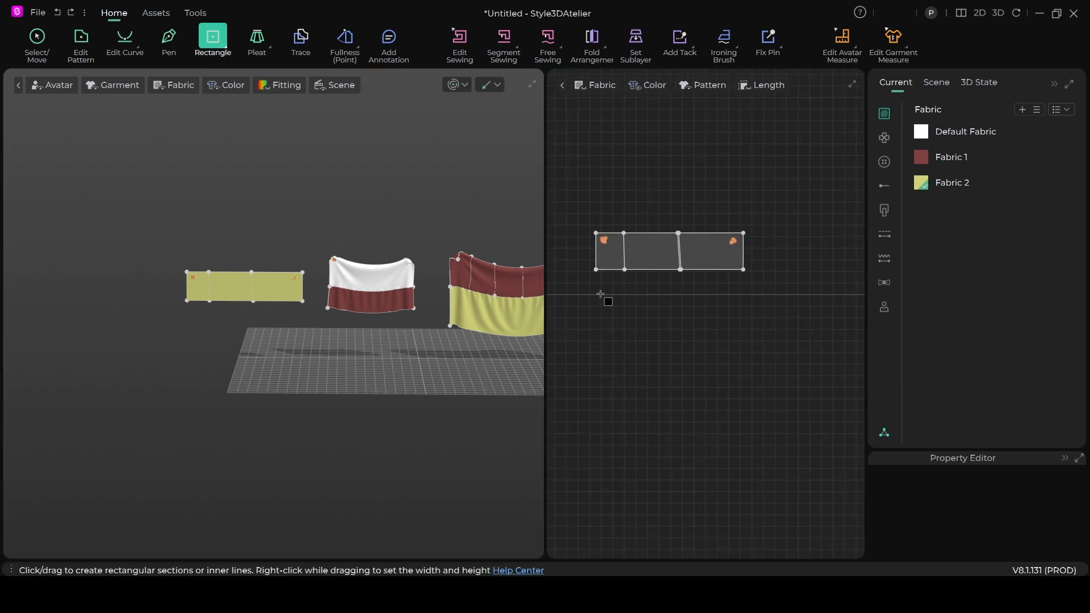
pyautogui.moveTo(599, 293); pyautogui.dragTo(748, 327)
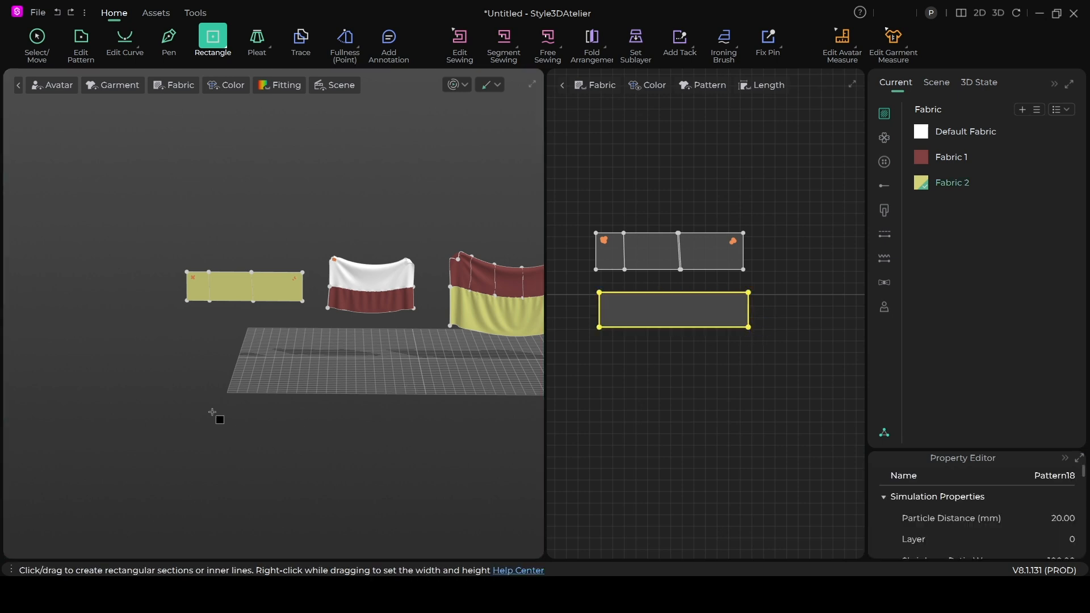
# Step: Move the new rectangle in the 3D view to directly below the pinned three-panel yellow cloth
pyautogui.scroll(-3, 234, 429)
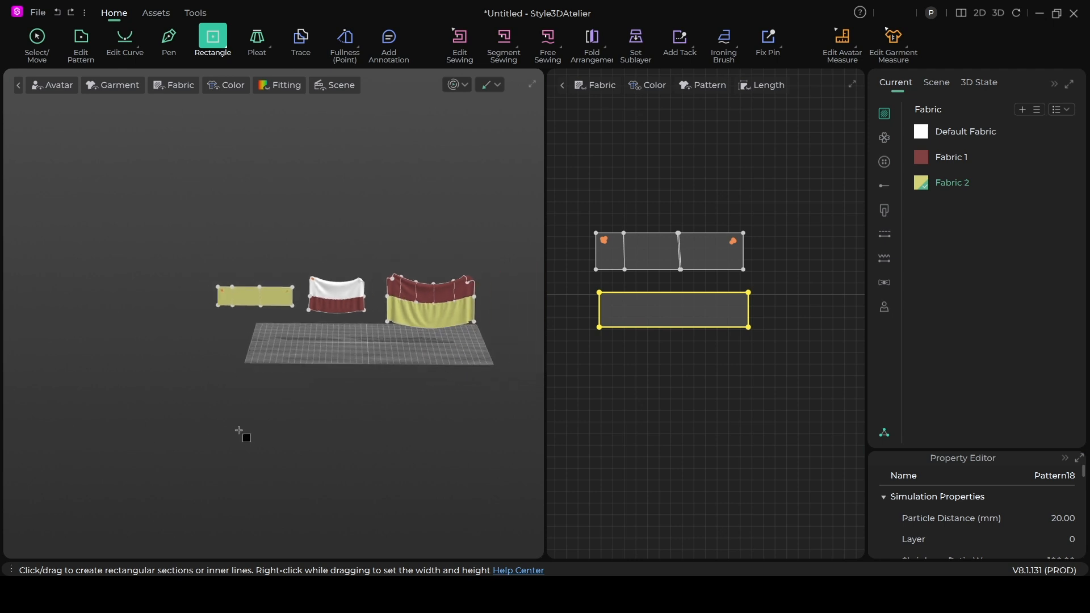
pyautogui.click(36, 37)
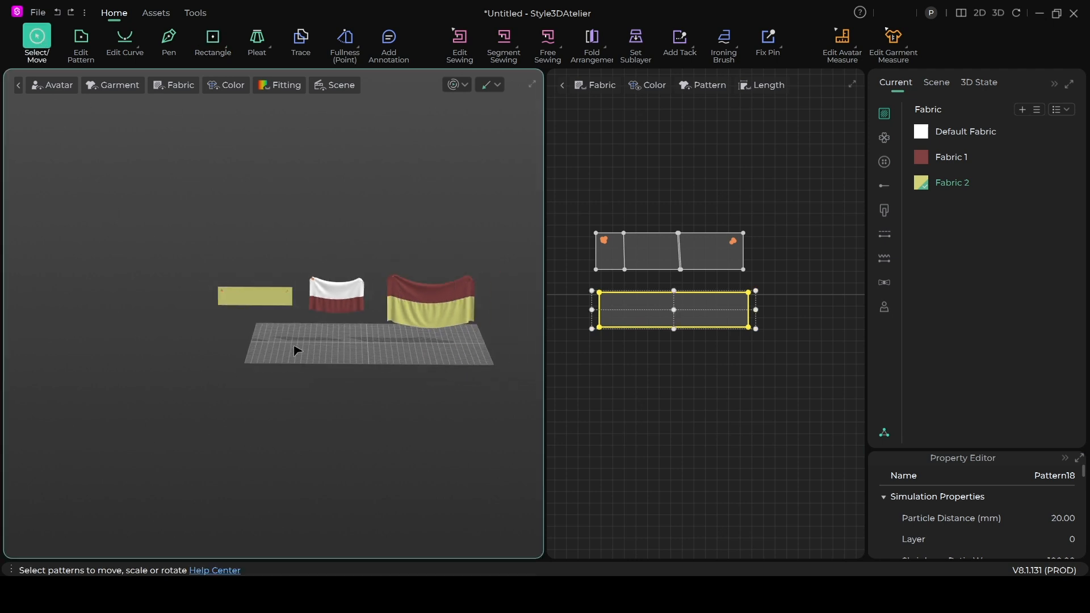
pyautogui.scroll(-1, 296, 350)
pyautogui.moveTo(533, 348); pyautogui.dragTo(234, 334)
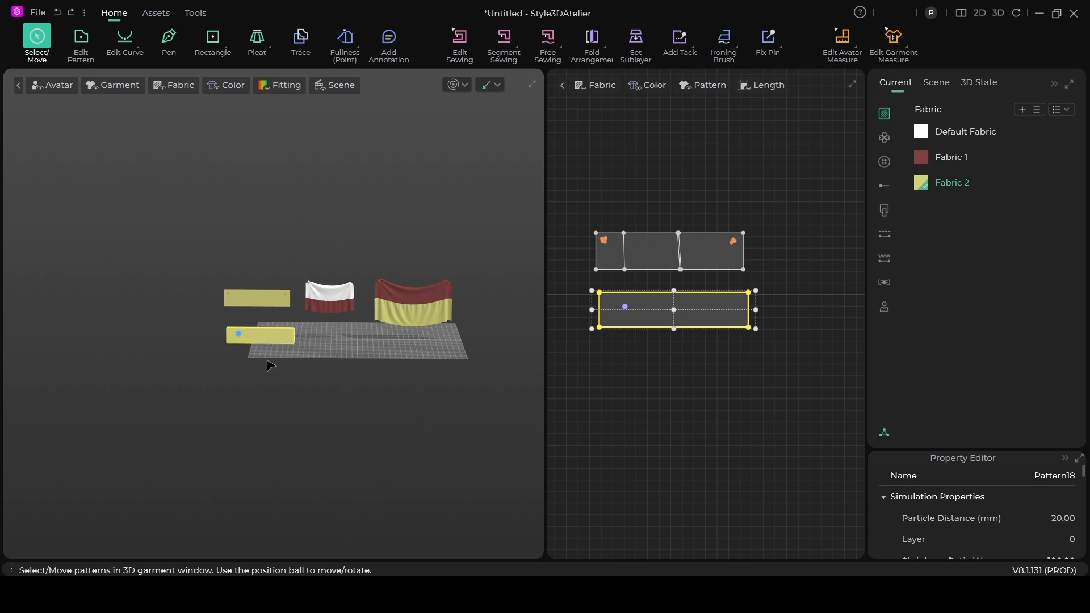
pyautogui.scroll(4, 274, 360)
pyautogui.scroll(2, 288, 362)
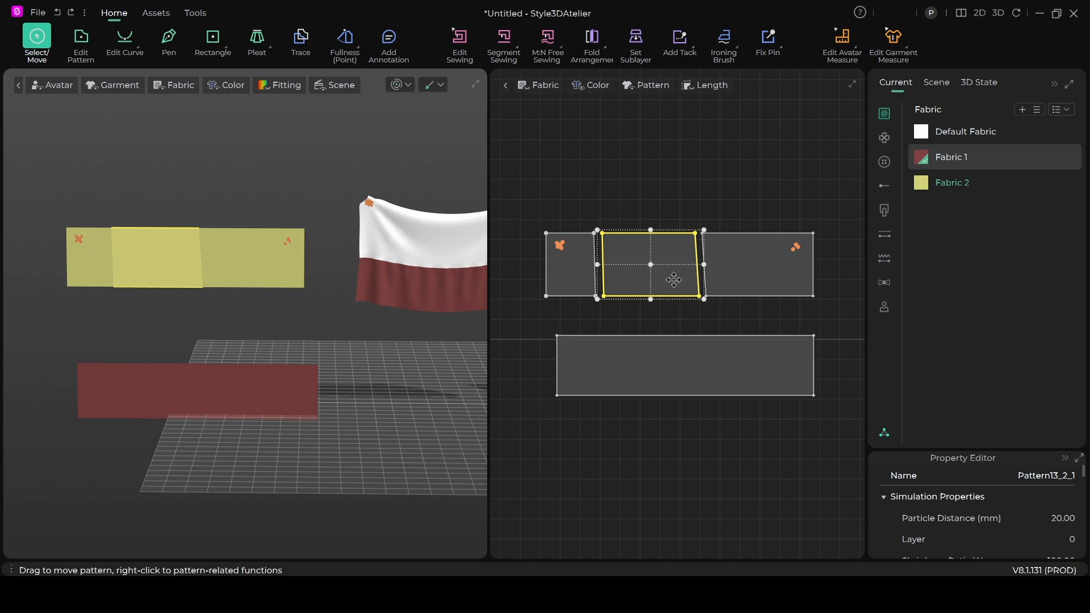
# Step: Set the lower rectangle's whole upper edge, from its left to its right corner, as the first side of an M:N Free Sewing
pyautogui.click(544, 50)
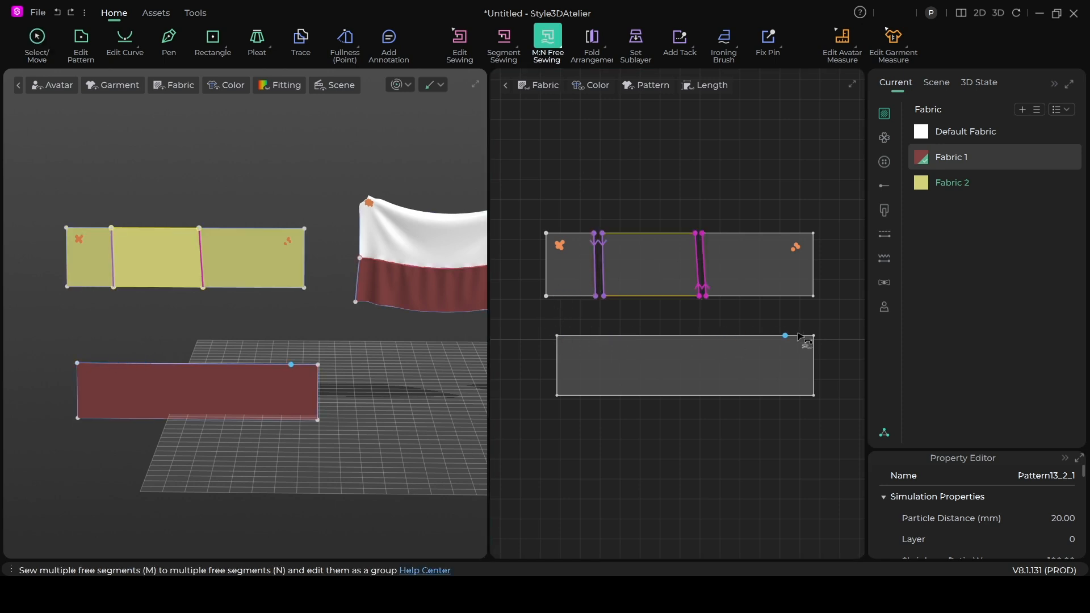
pyautogui.click(556, 336)
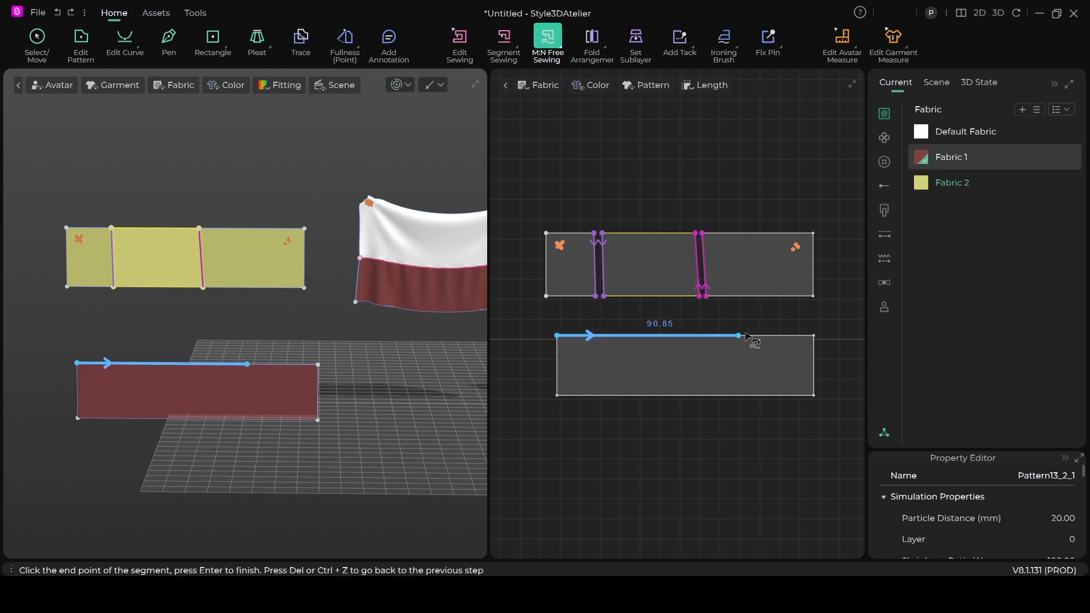
pyautogui.click(813, 336)
pyautogui.press('Return')
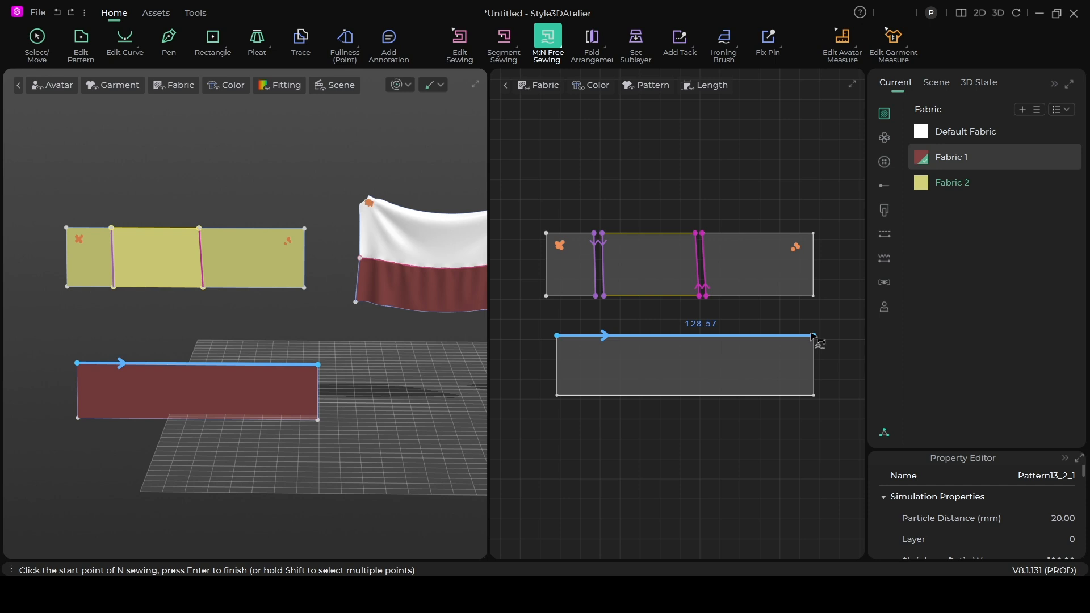
# Step: Complete the M:N sewing with the lower edges of the three yellow panels as the second side, taken from left to right
pyautogui.click(545, 297)
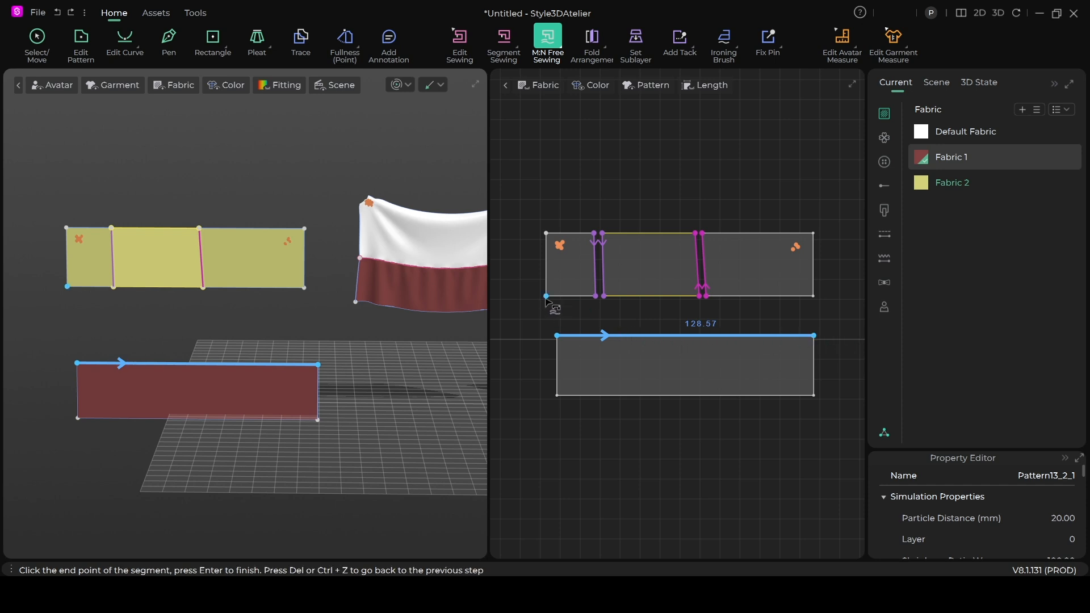
pyautogui.click(596, 296)
pyautogui.click(603, 296)
pyautogui.click(690, 295)
pyautogui.click(699, 296)
pyautogui.click(706, 296)
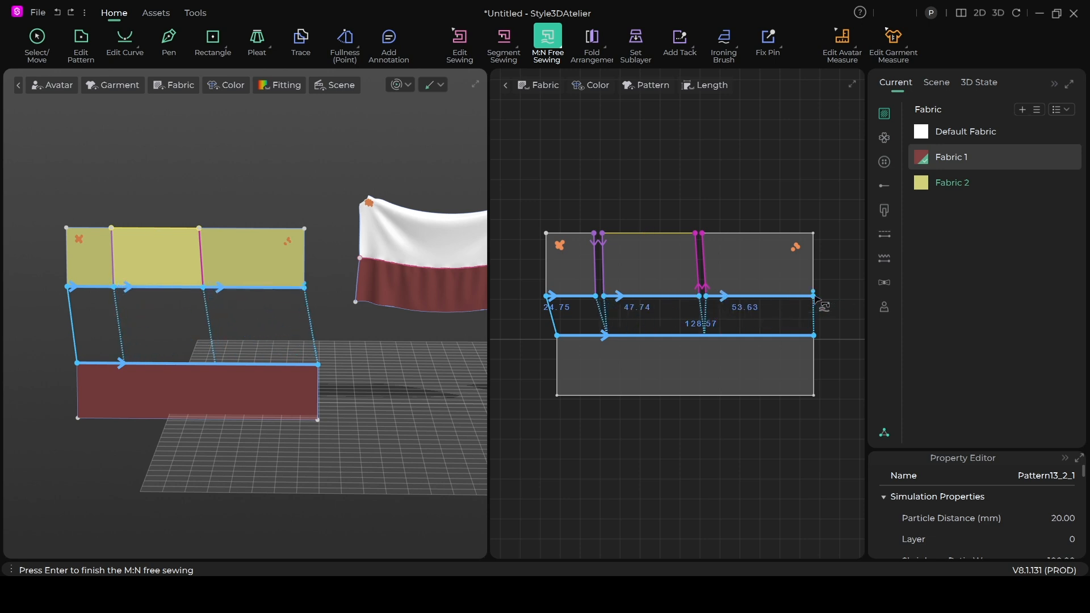
pyautogui.click(815, 296)
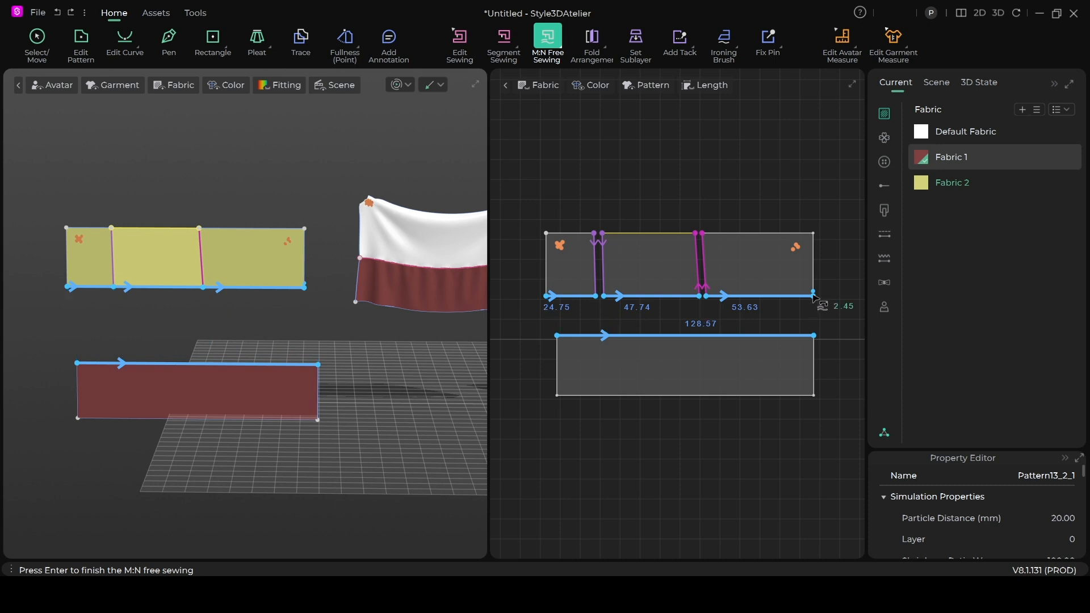
pyautogui.press('Return')
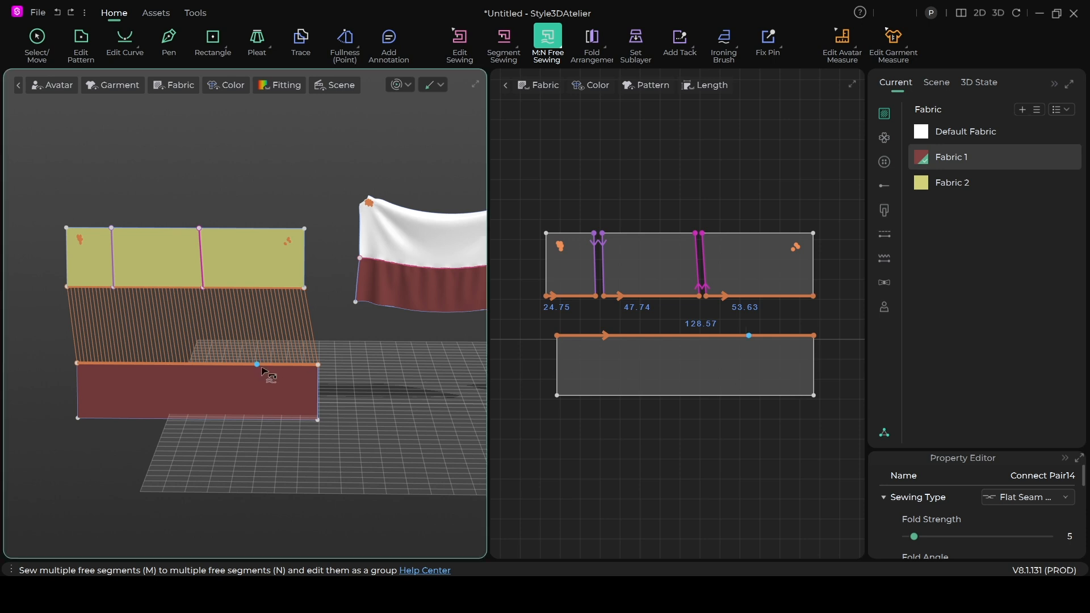
# Step: Simulate the sewn yellow and red cloth and examine how its joined panels drape beside the other cloths
pyautogui.scroll(2, 269, 377)
pyautogui.scroll(-1, 270, 377)
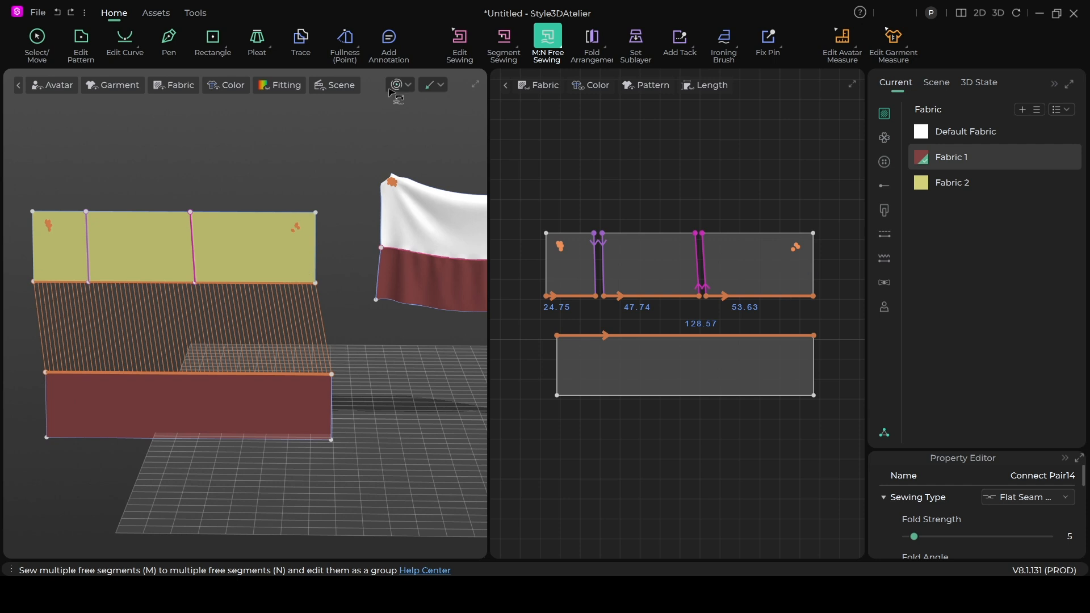
pyautogui.click(395, 85)
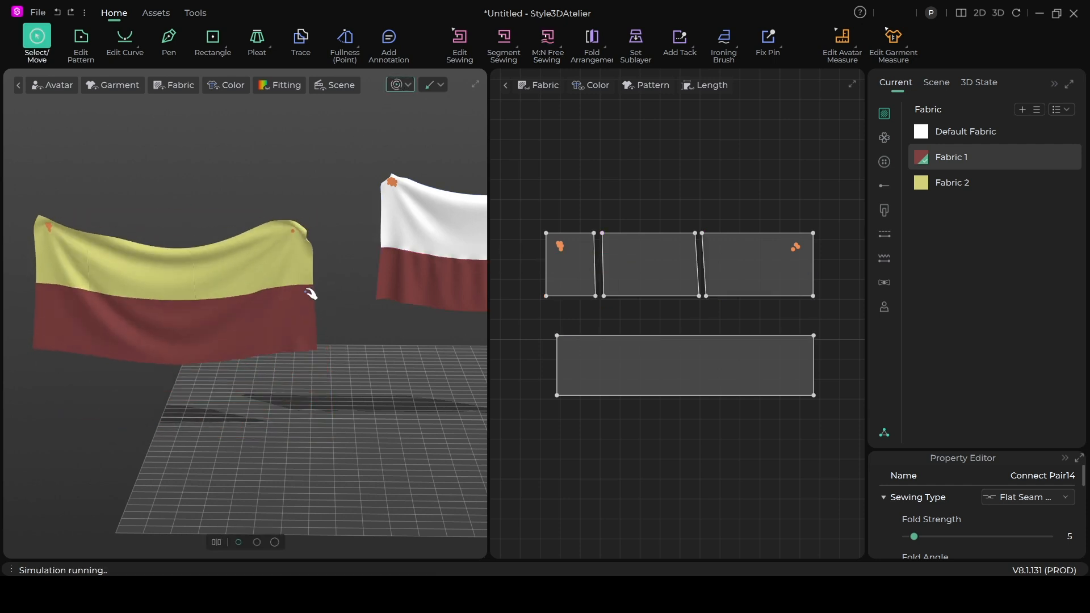
pyautogui.scroll(2, 312, 305)
pyautogui.scroll(4, 312, 305)
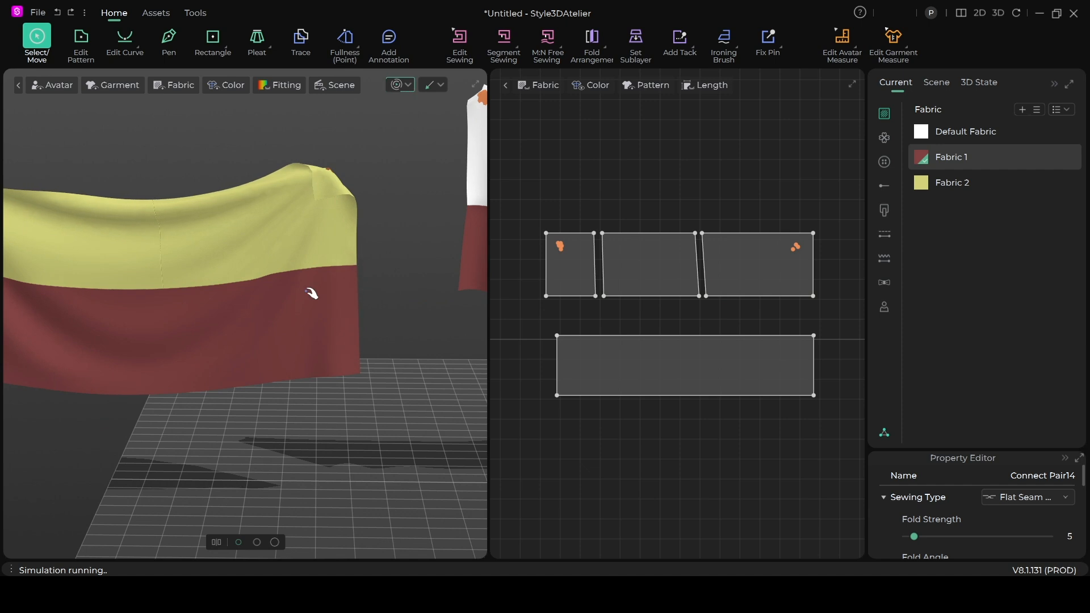
pyautogui.scroll(-2, 310, 295)
pyautogui.moveTo(304, 294); pyautogui.dragTo(392, 291, button='middle')
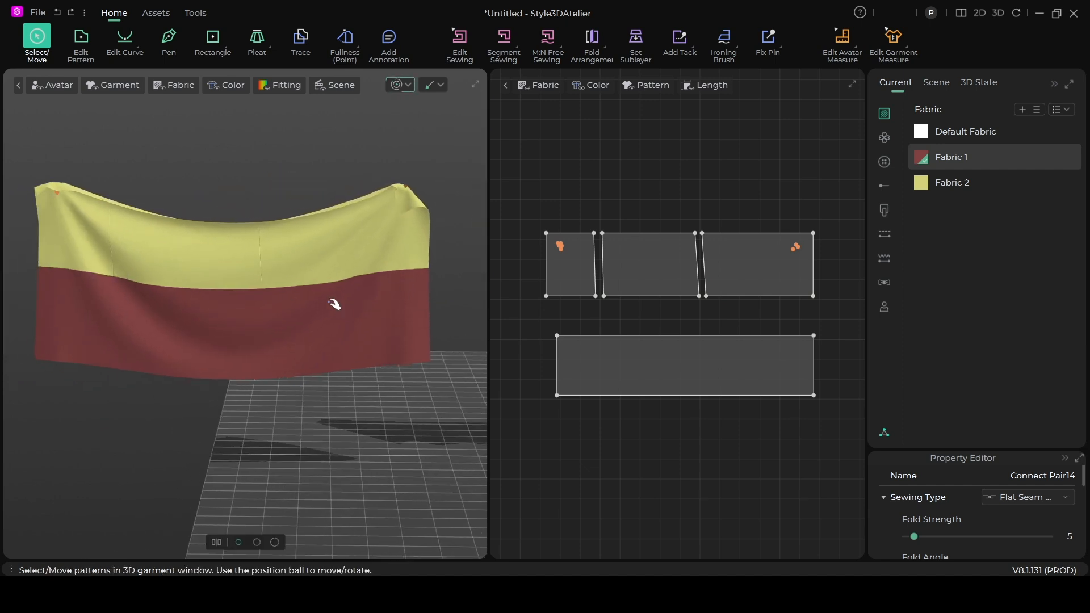
pyautogui.scroll(-1, 336, 305)
pyautogui.scroll(-8, 336, 306)
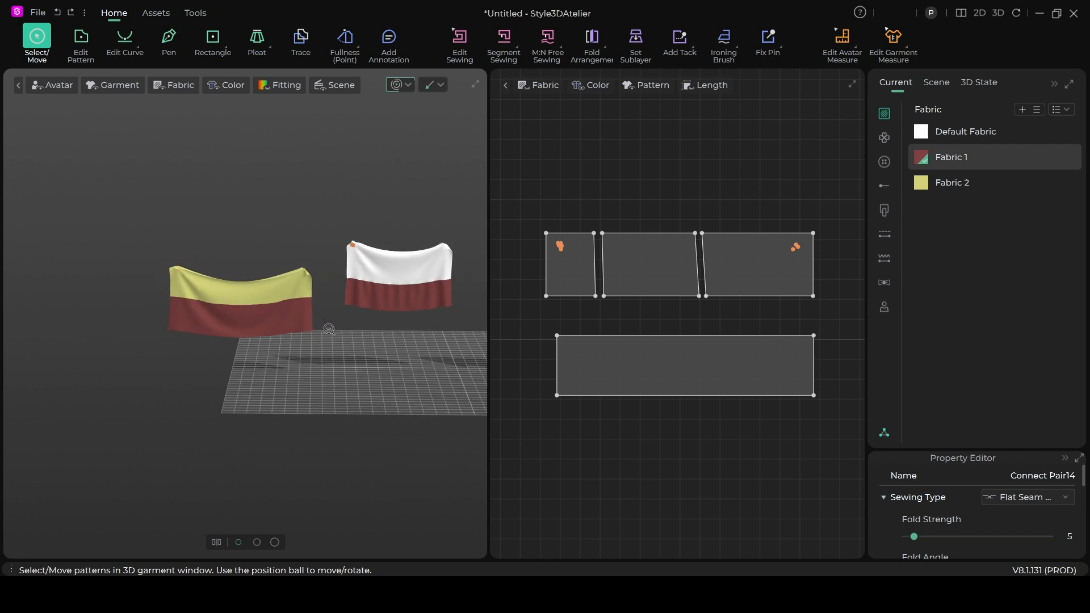
pyautogui.moveTo(336, 316); pyautogui.dragTo(244, 297, button='middle')
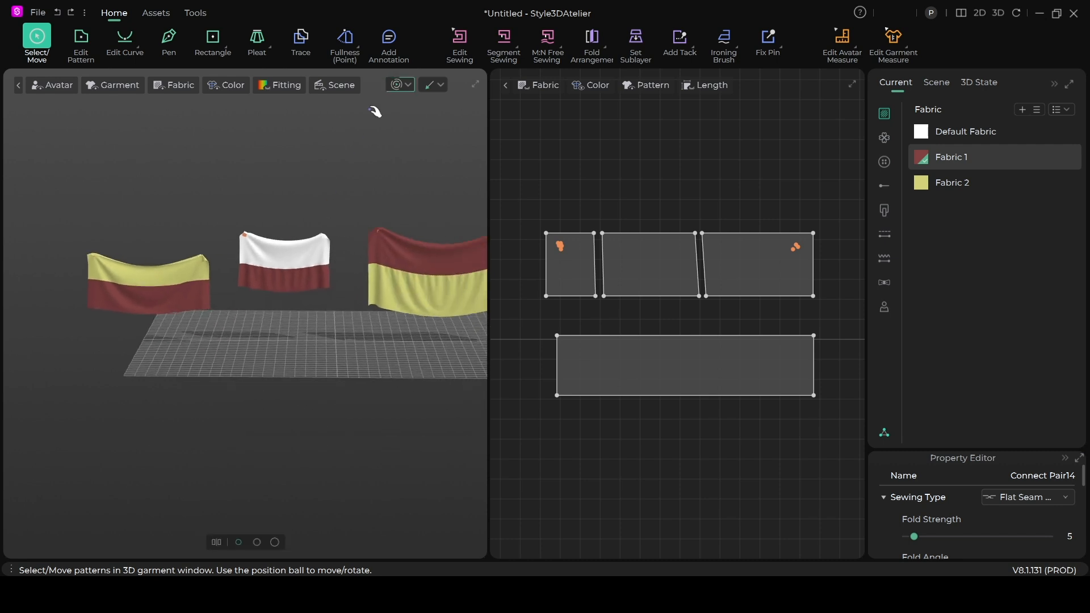
# Step: Stop the simulation and return to Select/Move with nothing selected, keeping the draped cloths in view
pyautogui.press('m')
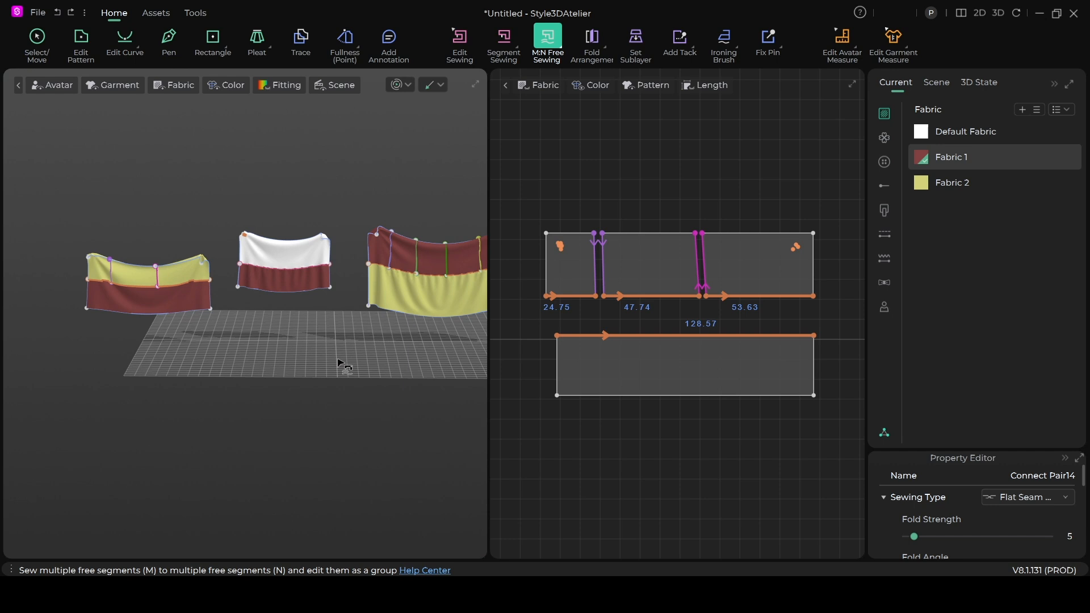
pyautogui.click(32, 43)
pyautogui.click(273, 366)
pyautogui.scroll(-2, 274, 386)
pyautogui.scroll(1, 275, 390)
pyautogui.moveTo(230, 354); pyautogui.dragTo(204, 341, button='middle')
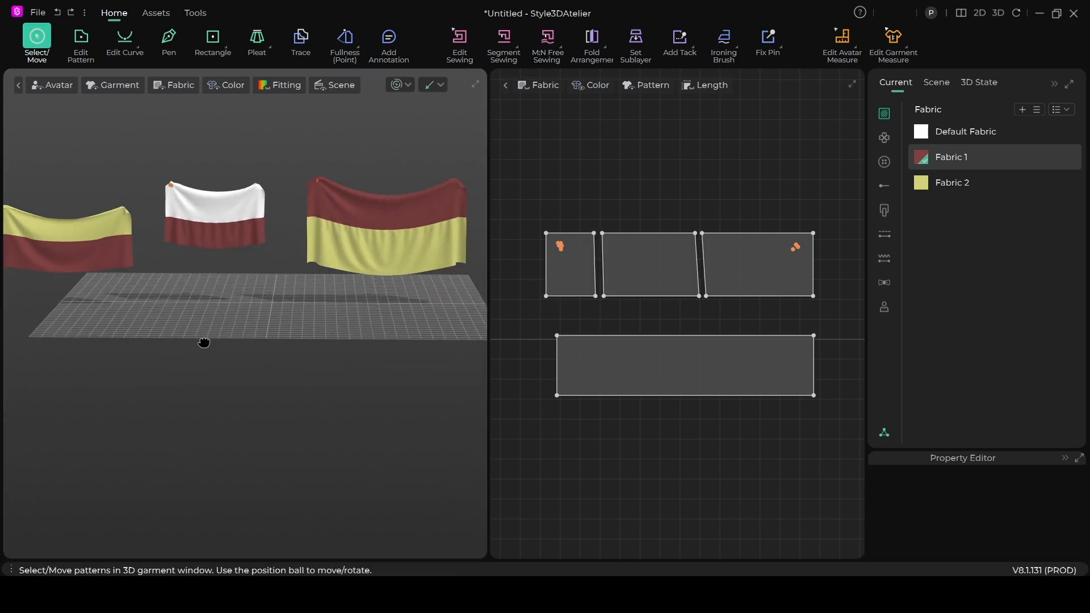